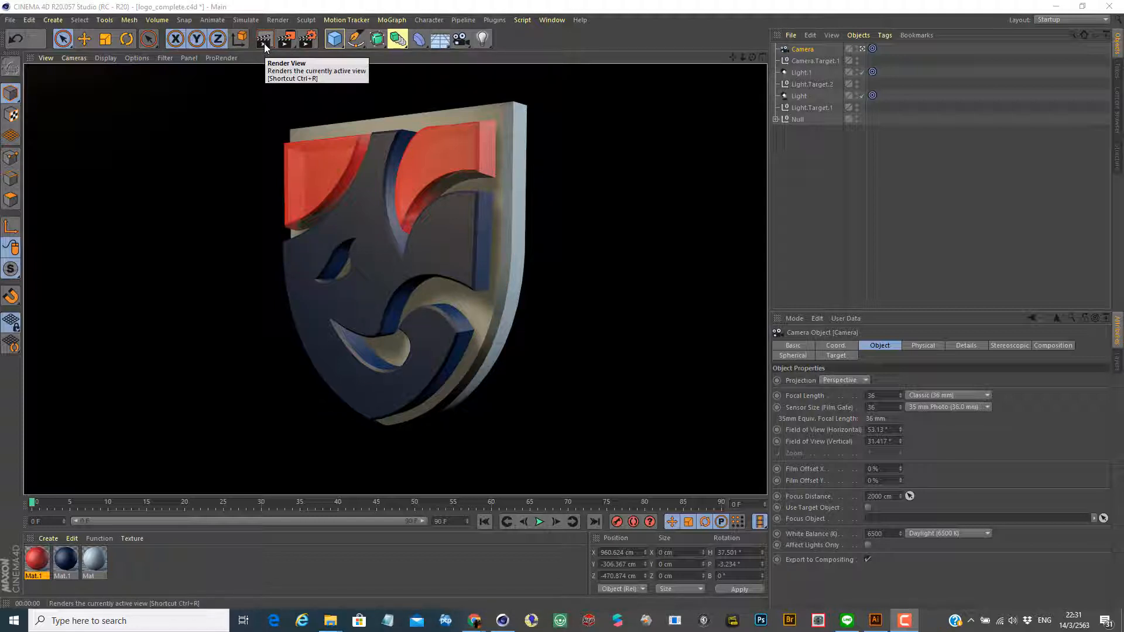
- Set the render save format to MP4 in the render settings, keeping 8 Bit/Channel depth and the Name0000.TIF naming scheme
{"action": "left_click", "coordinate": [303, 42]}
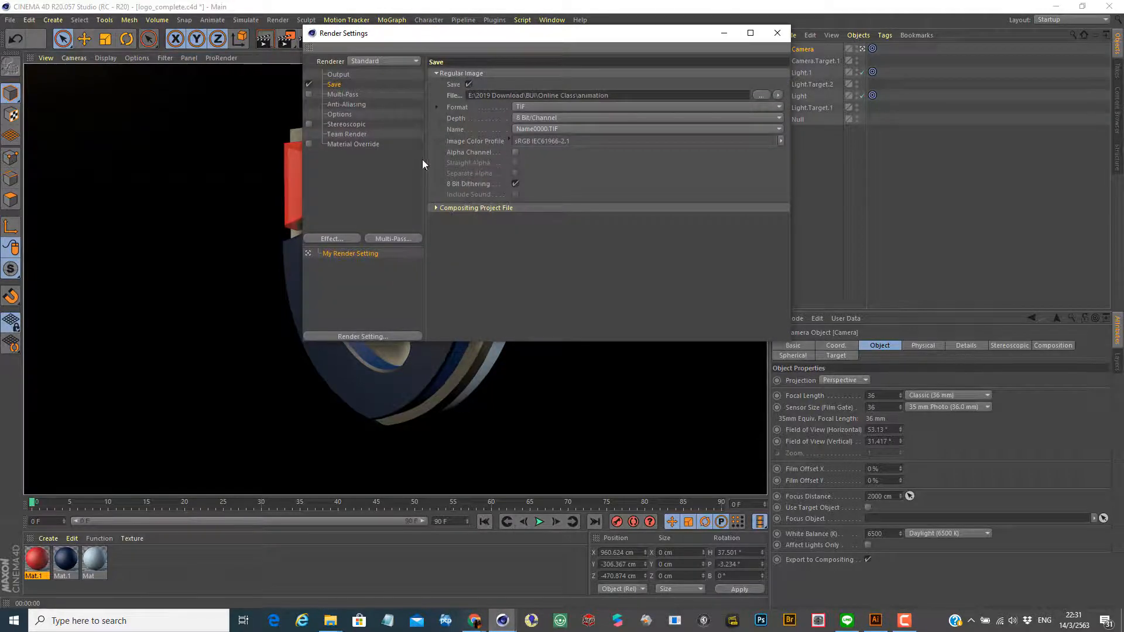
{"action": "left_click_drag", "start_coordinate": [488, 35], "coordinate": [377, 149]}
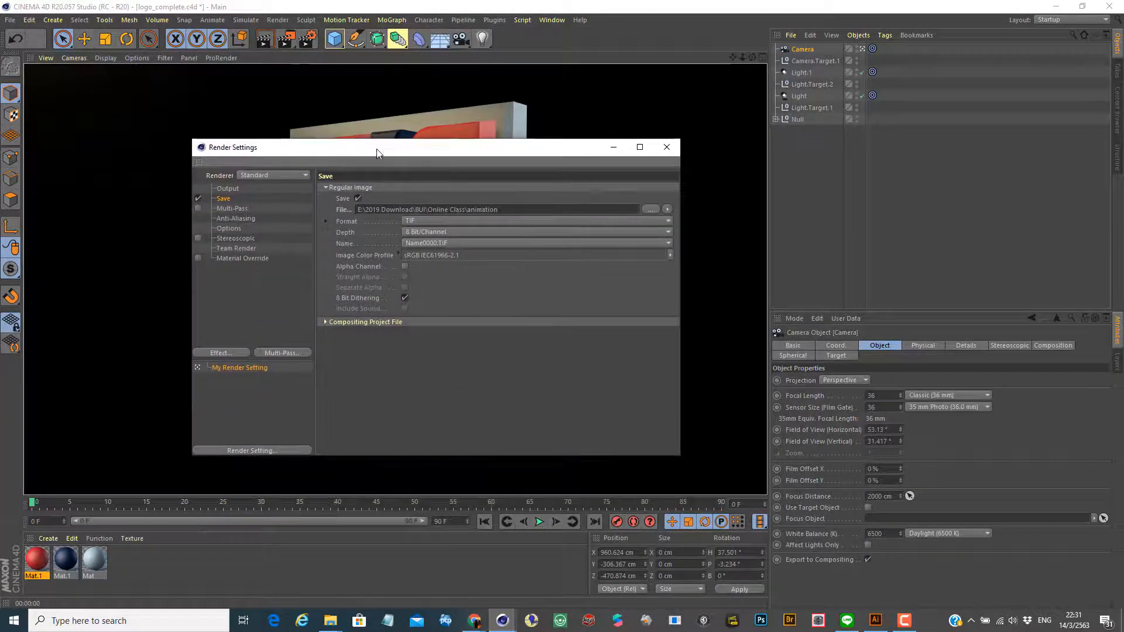
{"action": "left_click", "coordinate": [458, 223]}
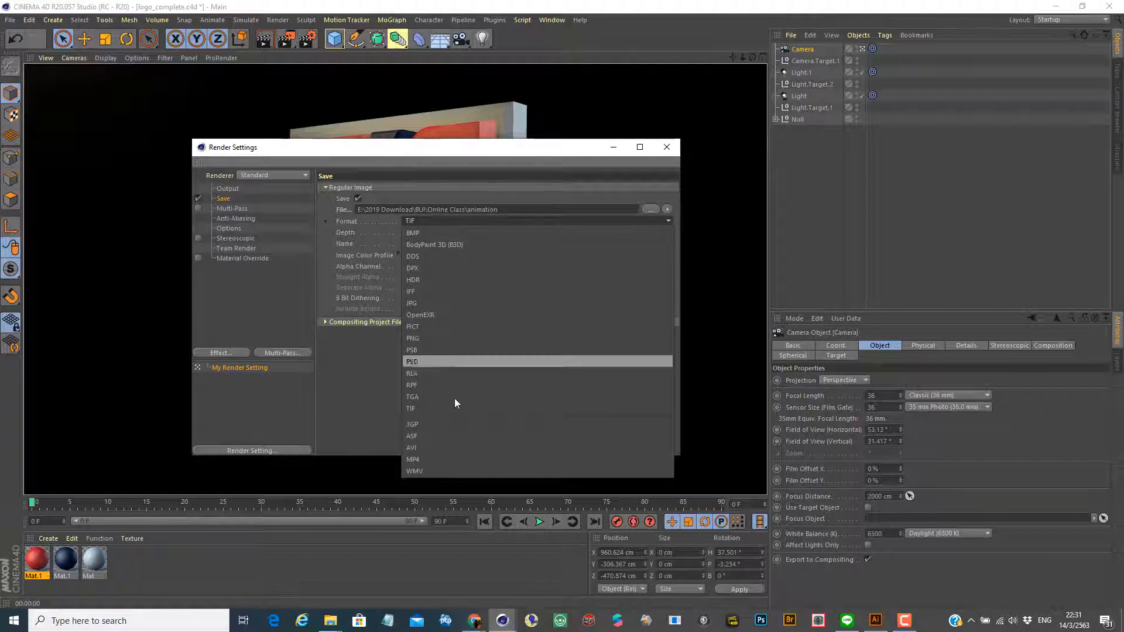
{"action": "left_click", "coordinate": [418, 459]}
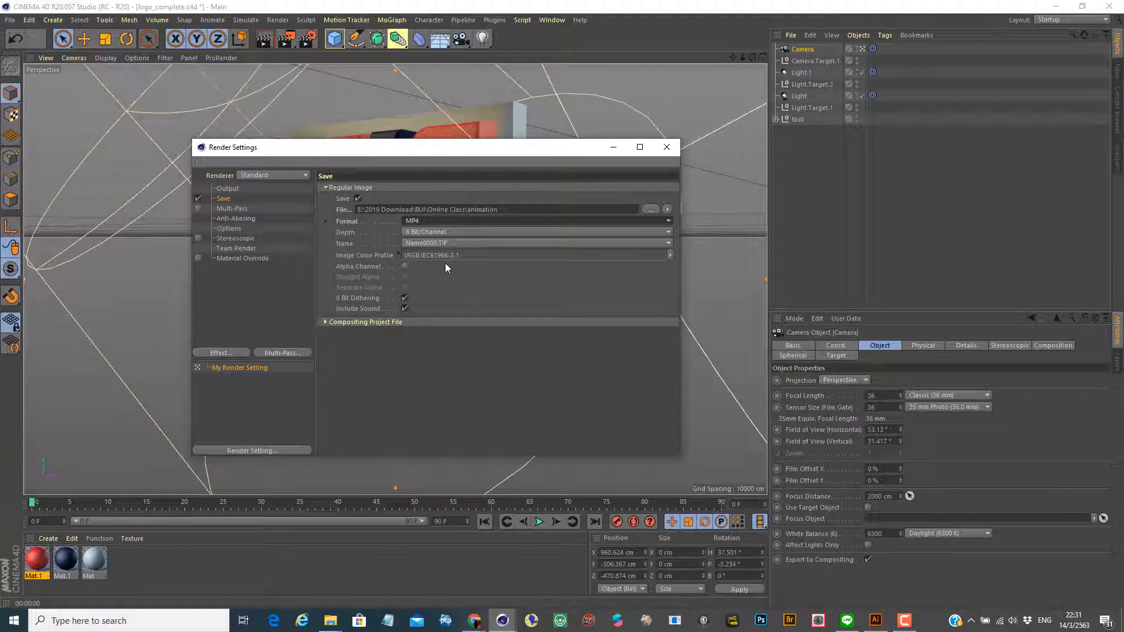
{"action": "left_click", "coordinate": [424, 231]}
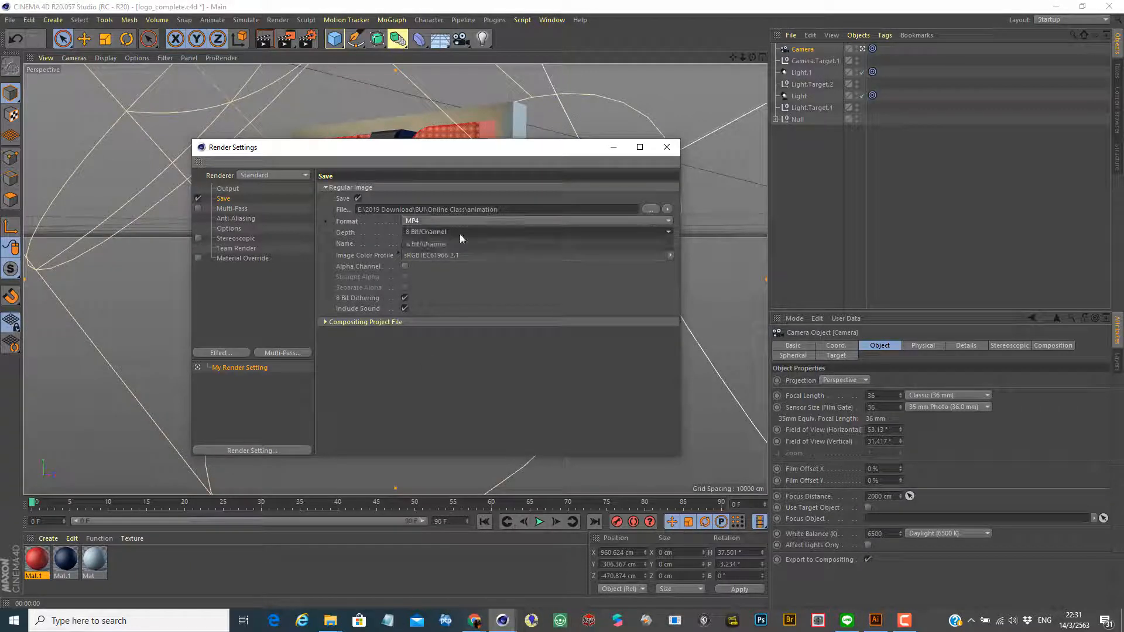
{"action": "left_click", "coordinate": [478, 245]}
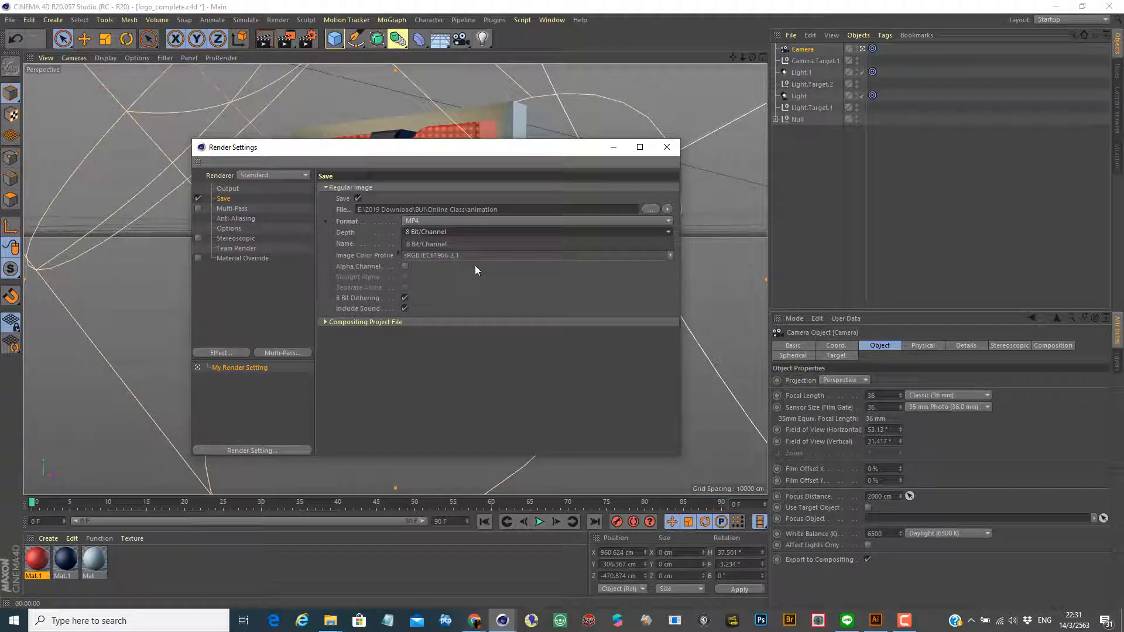
{"action": "left_click", "coordinate": [428, 242]}
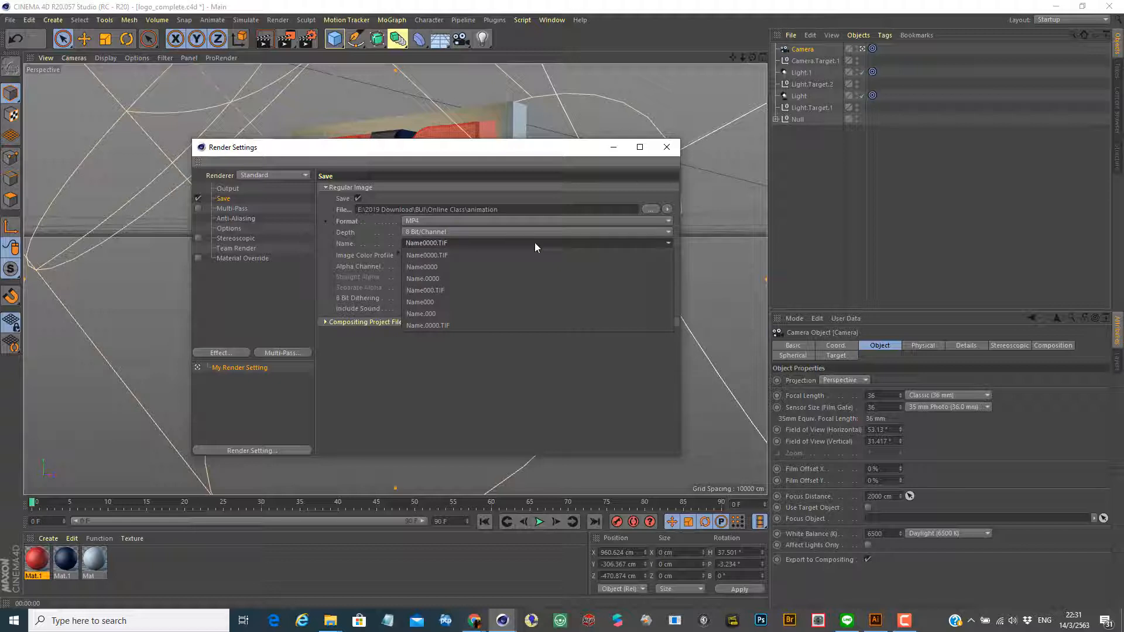
{"action": "left_click", "coordinate": [412, 245]}
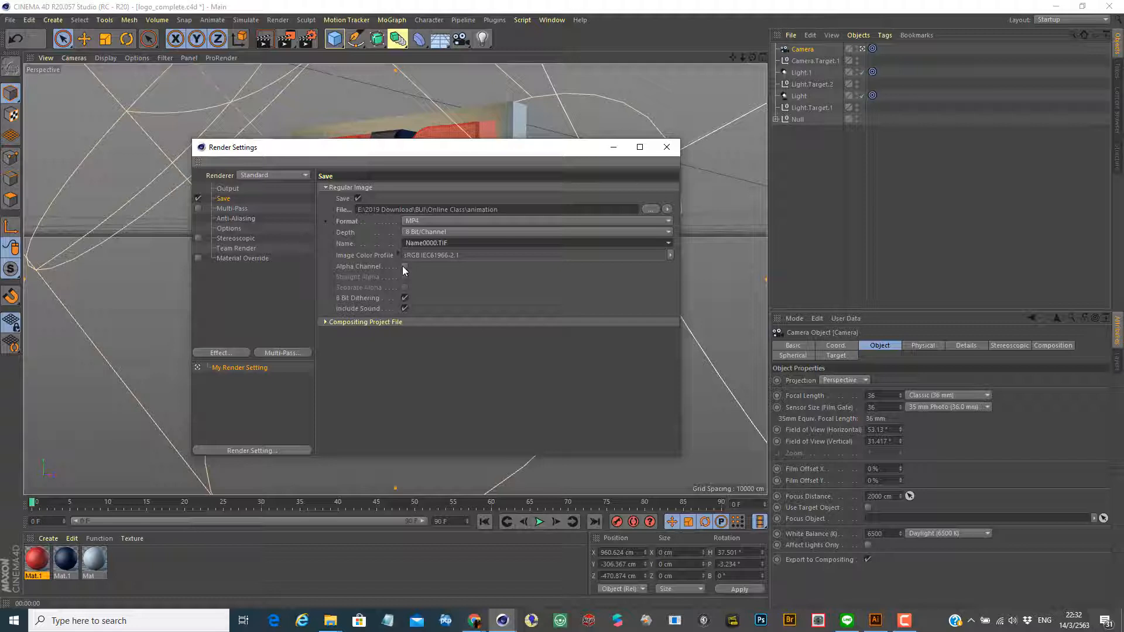
- Review the Anti-Aliasing, Multi-Pass, Options, Team Render, Save and Output render settings, and close the render settings
{"action": "left_click", "coordinate": [241, 219]}
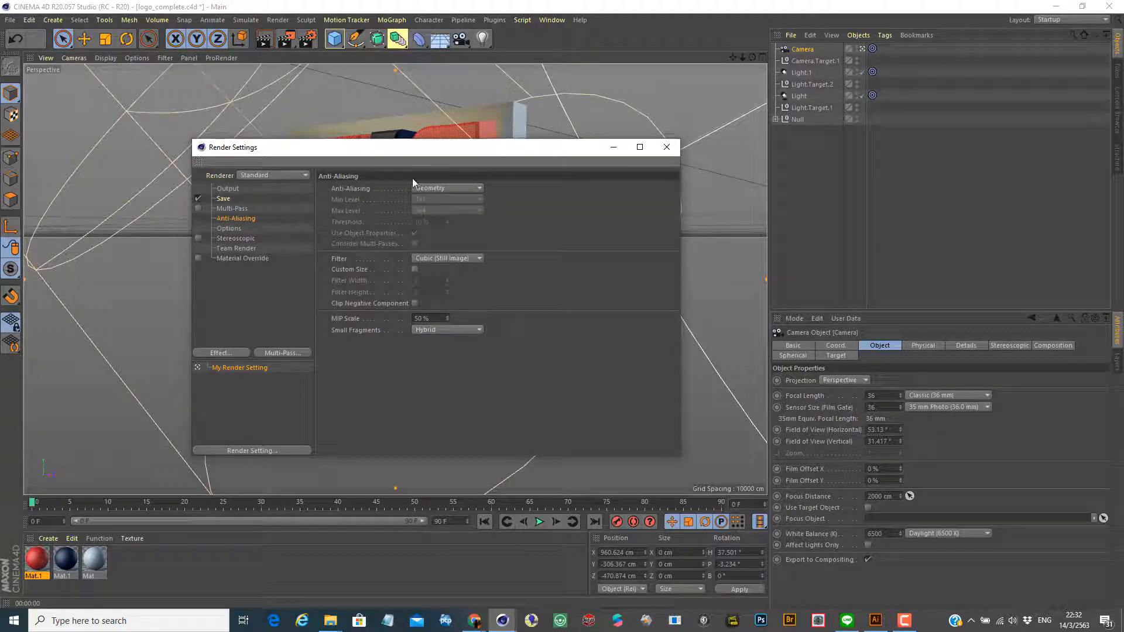
{"action": "left_click", "coordinate": [429, 188]}
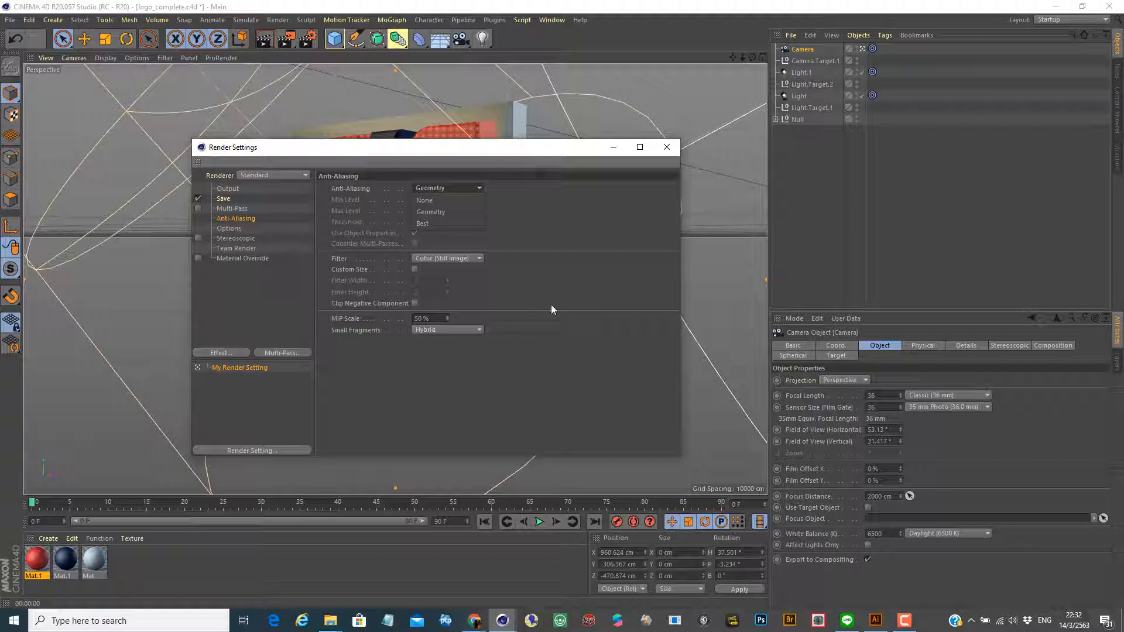
{"action": "left_click", "coordinate": [575, 309]}
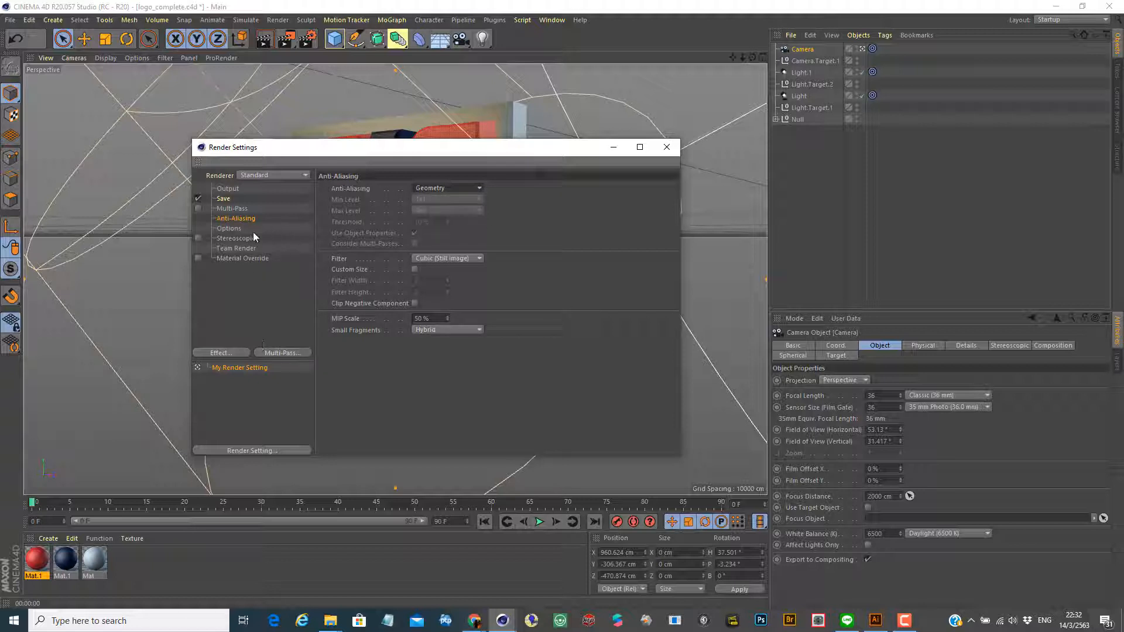
{"action": "left_click", "coordinate": [249, 200]}
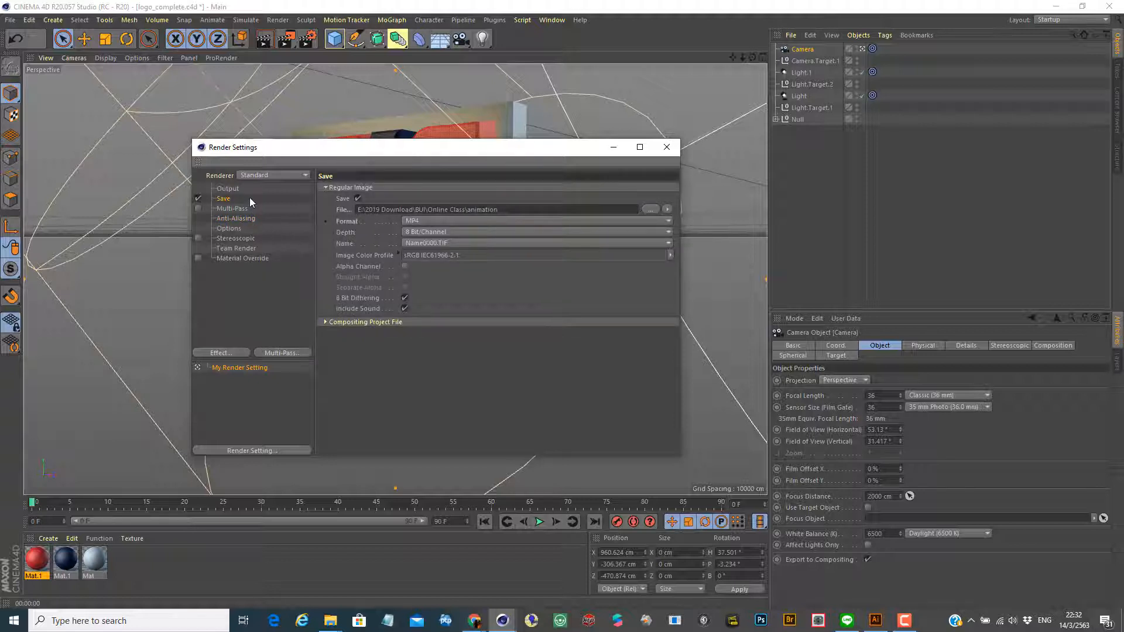
{"action": "left_click", "coordinate": [247, 207]}
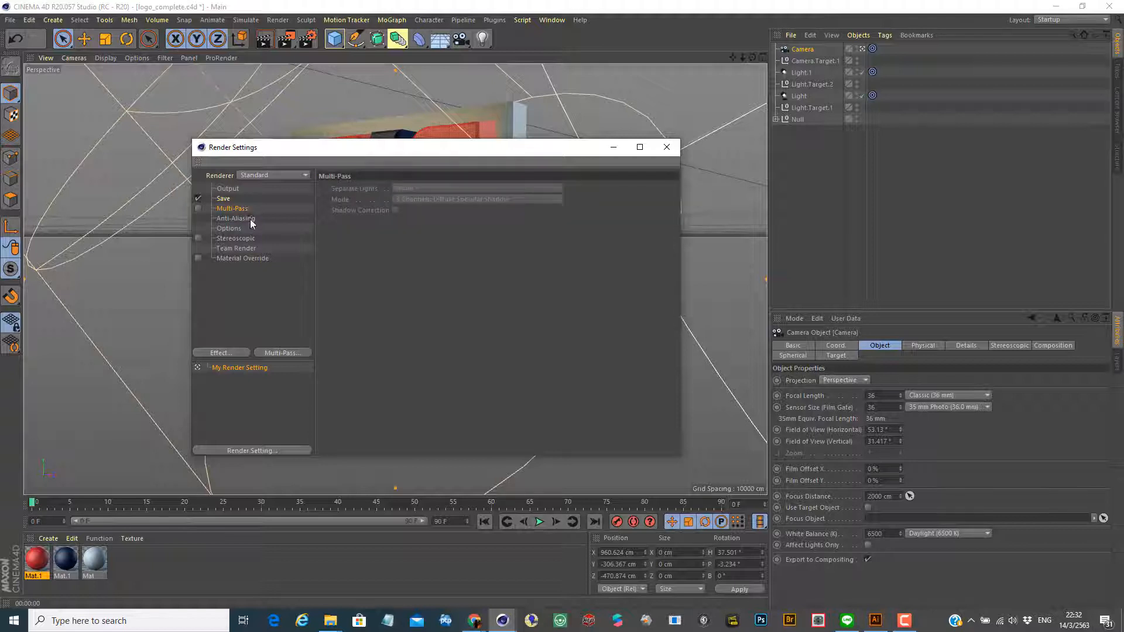
{"action": "left_click", "coordinate": [253, 219]}
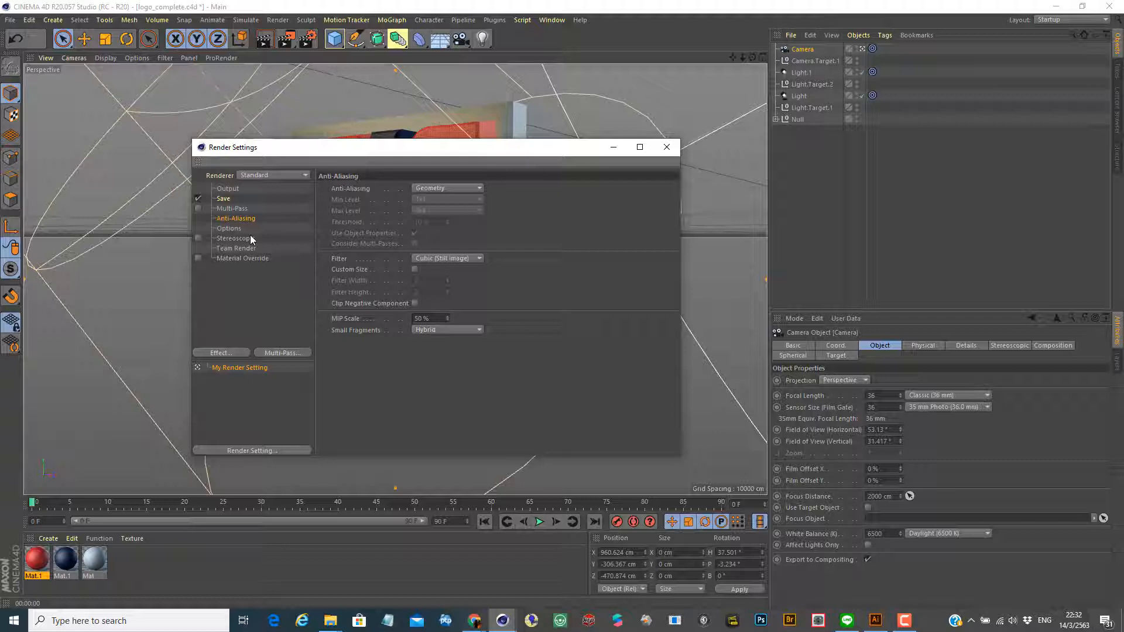
{"action": "left_click", "coordinate": [253, 232]}
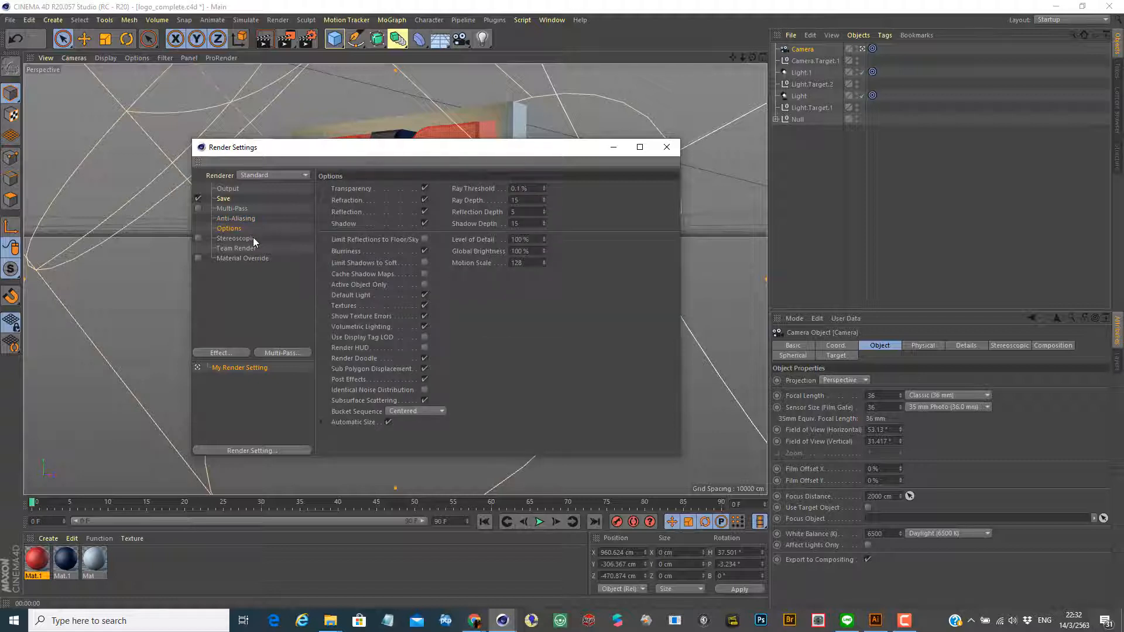
{"action": "left_click", "coordinate": [254, 238]}
{"action": "left_click", "coordinate": [266, 255]}
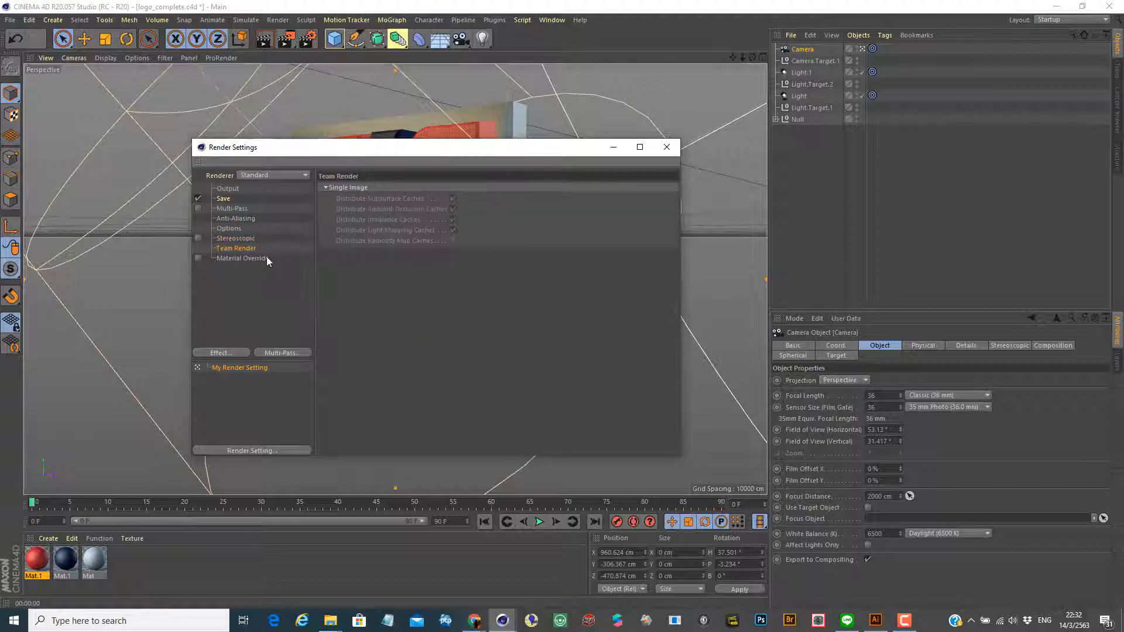
{"action": "left_click", "coordinate": [254, 197]}
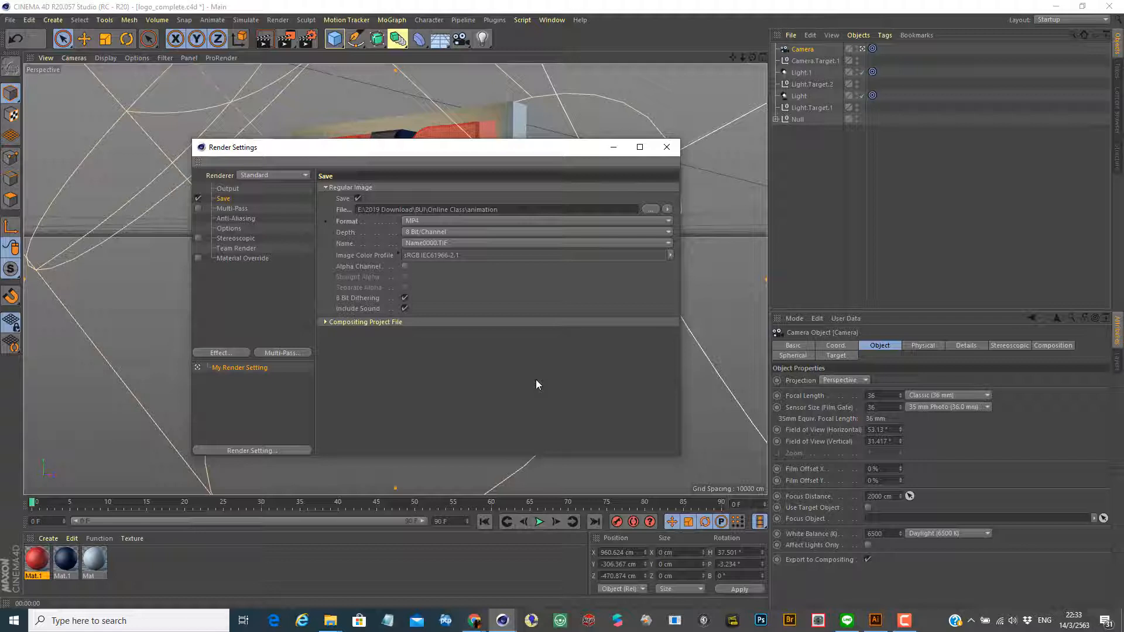
{"action": "left_click", "coordinate": [237, 189]}
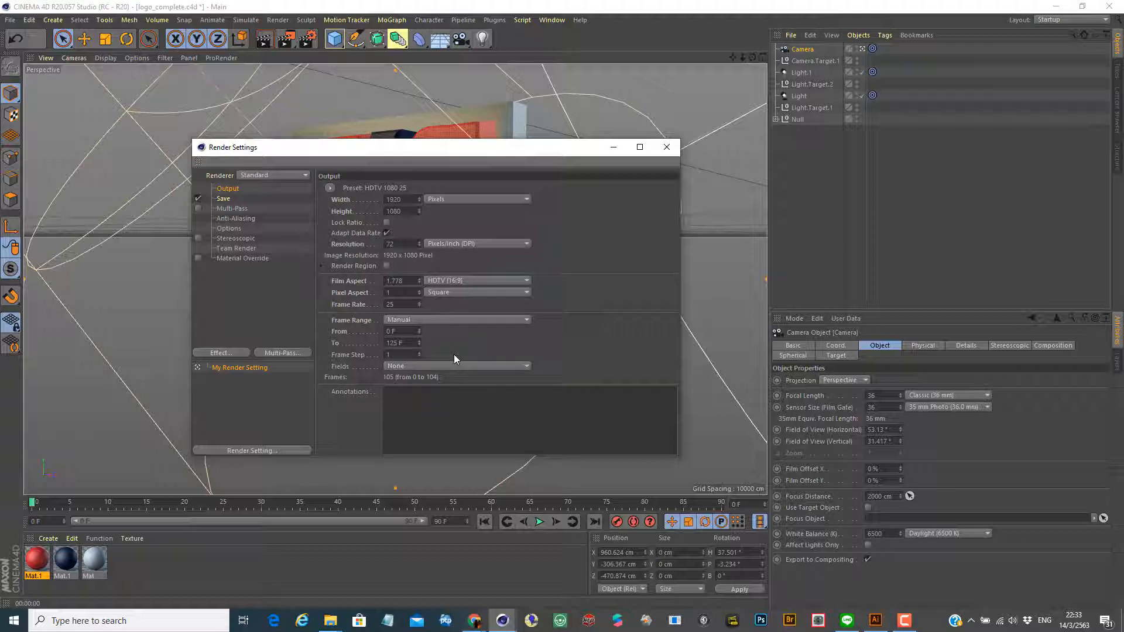
{"action": "left_click", "coordinate": [667, 150]}
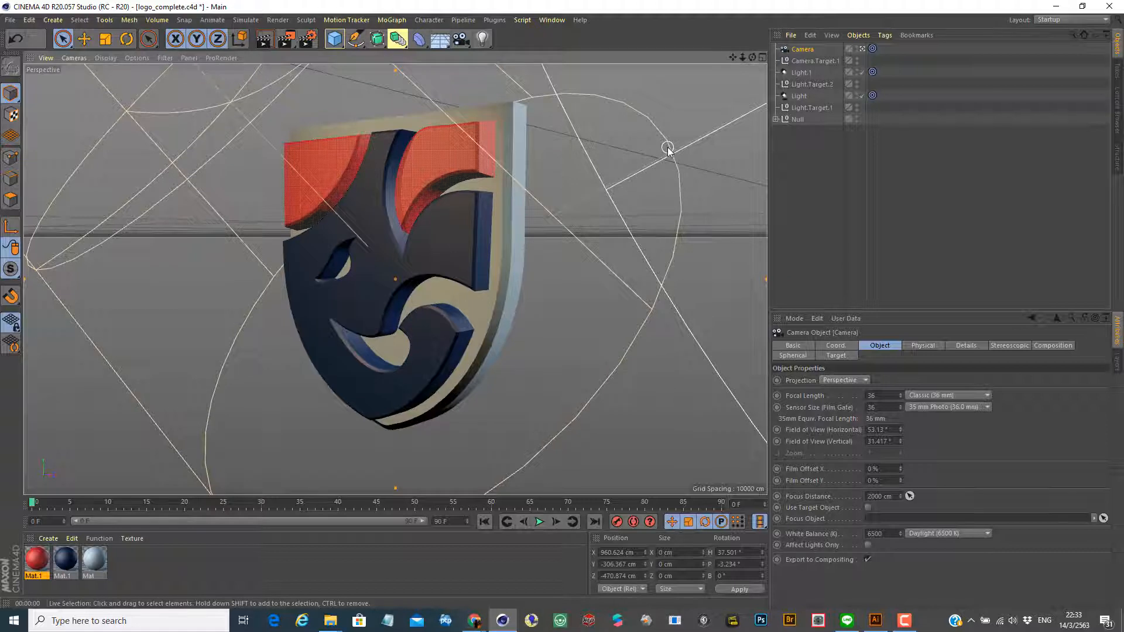
- Switch the interface to the Animate layout and make the viewport area taller
{"action": "left_click", "coordinate": [552, 20]}
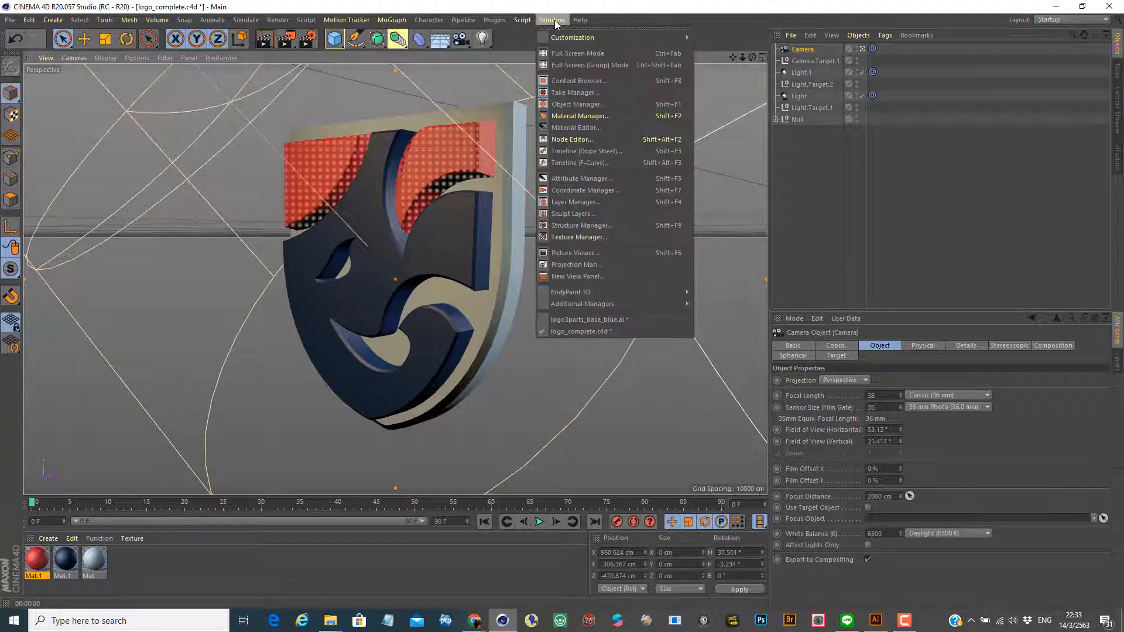
{"action": "mouse_move", "coordinate": [556, 37]}
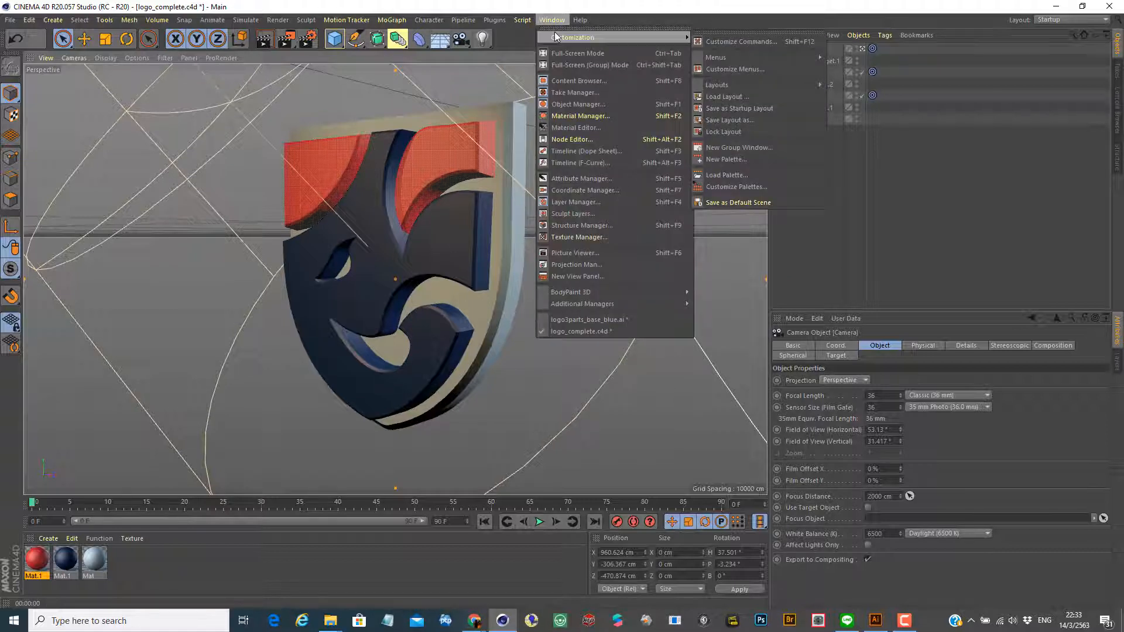
{"action": "mouse_move", "coordinate": [723, 58]}
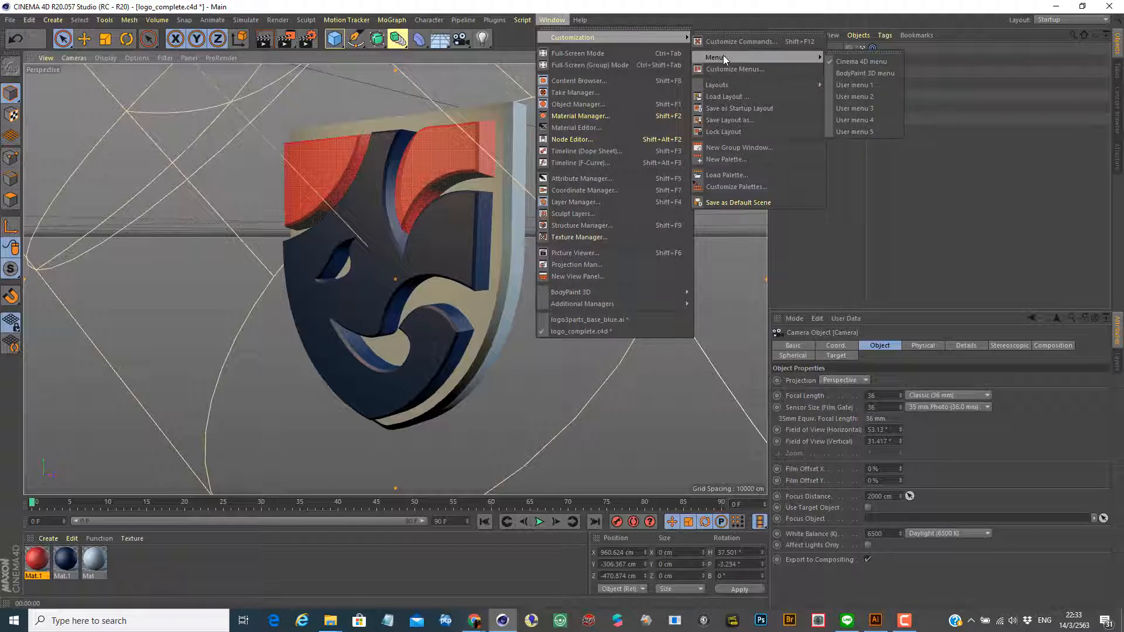
{"action": "mouse_move", "coordinate": [723, 86]}
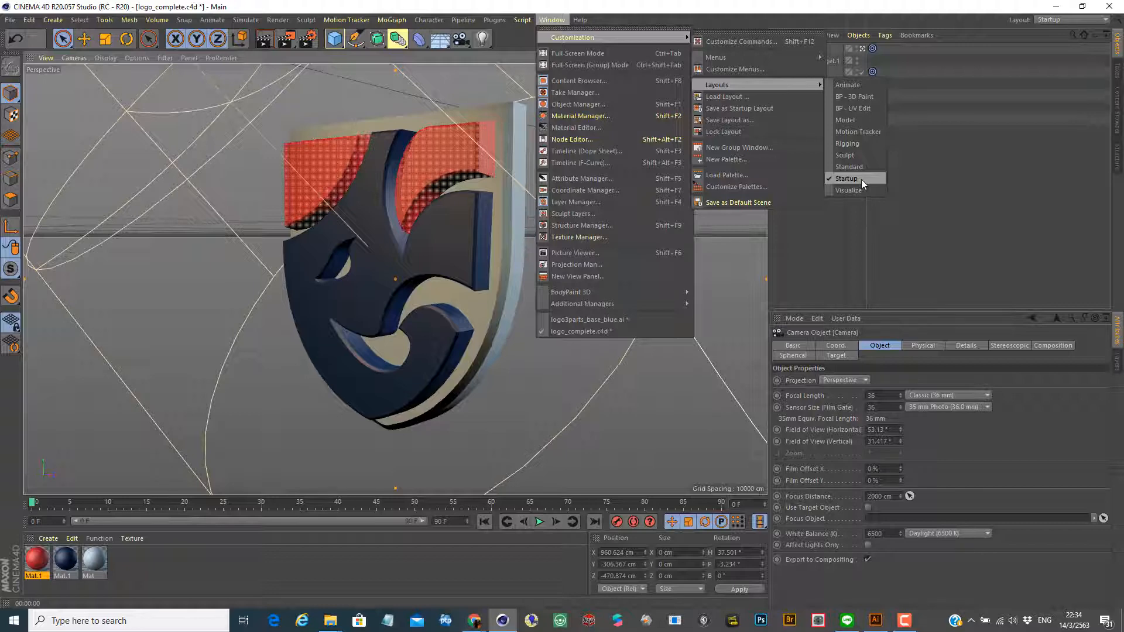
{"action": "left_click", "coordinate": [859, 87]}
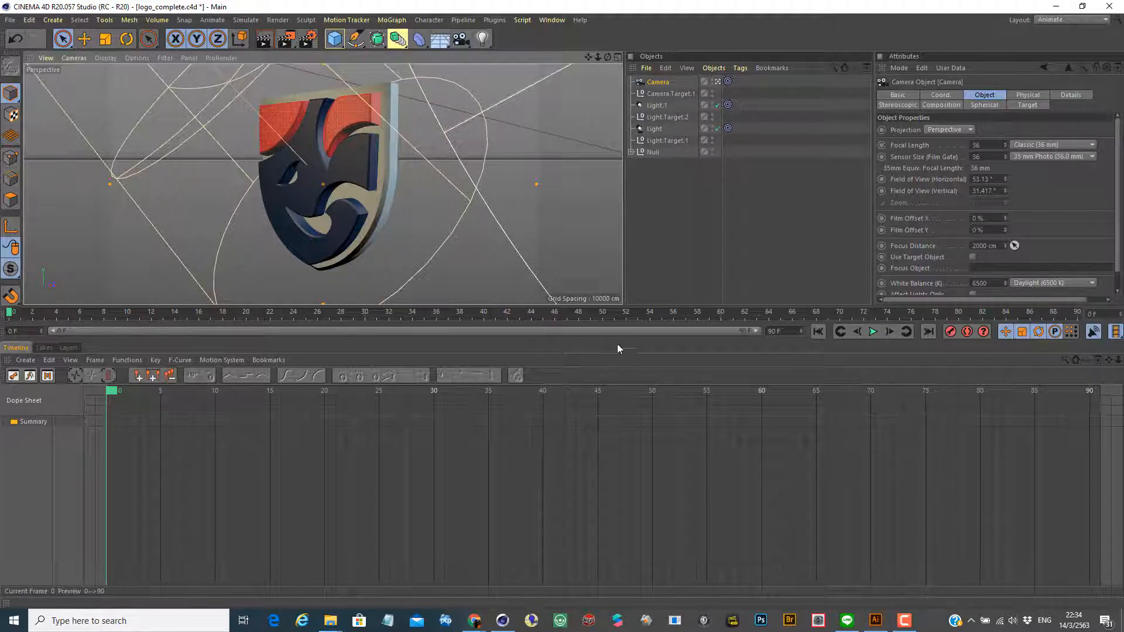
{"action": "left_click_drag", "start_coordinate": [618, 304], "coordinate": [617, 347]}
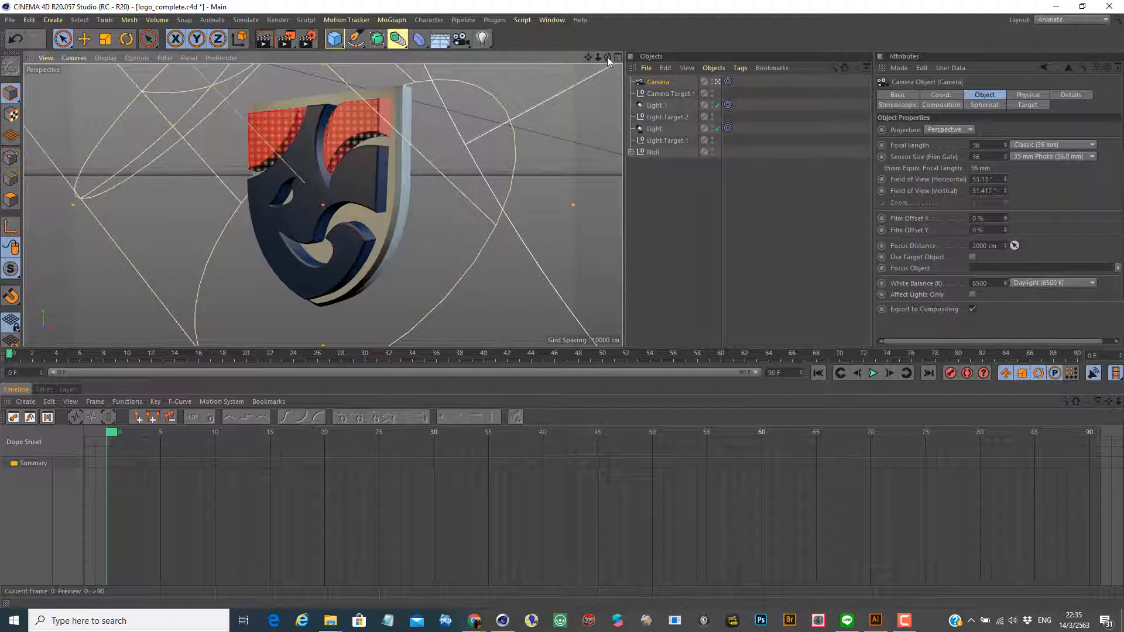
- Test-render the perspective view, and show all four views to identify Light.1, Light and Light.Target.1
{"action": "left_click", "coordinate": [264, 39]}
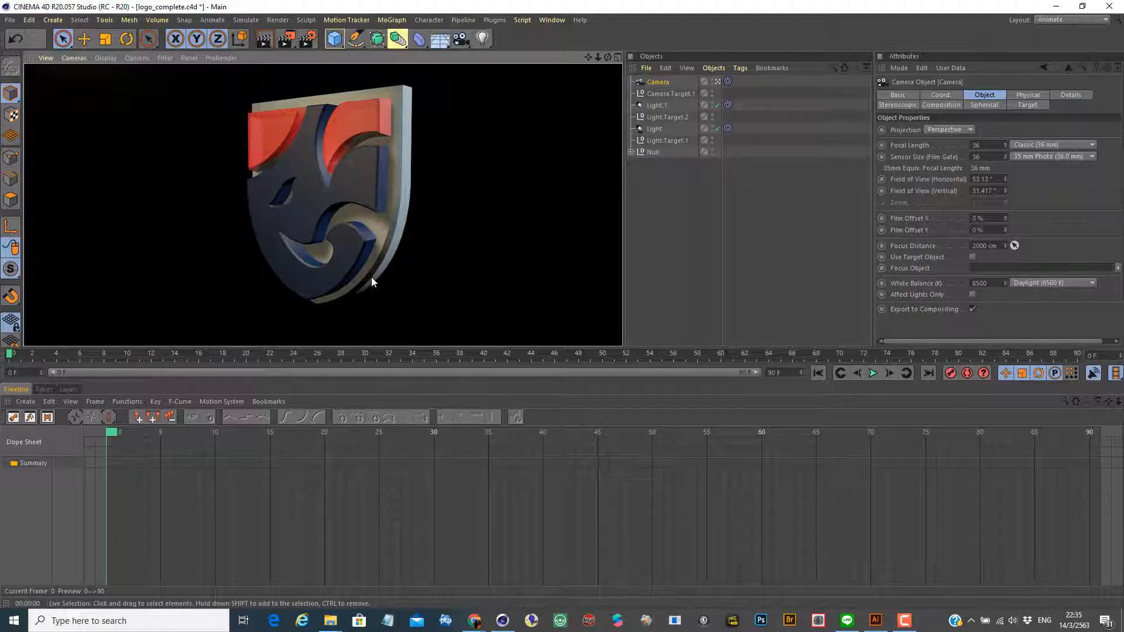
{"action": "left_click", "coordinate": [617, 56]}
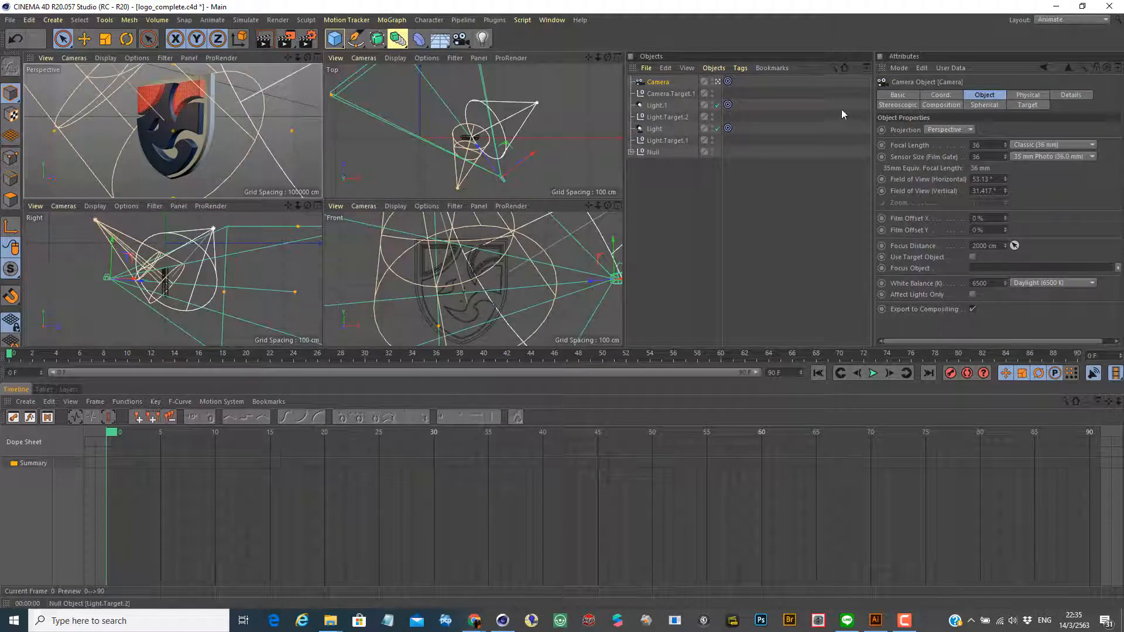
{"action": "left_click", "coordinate": [656, 105]}
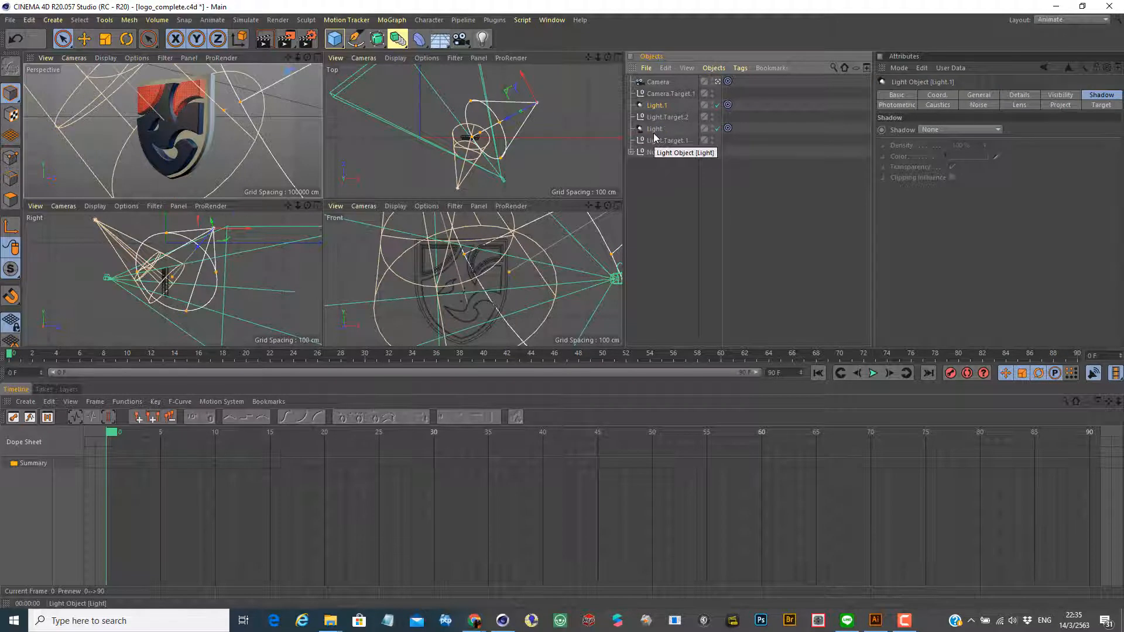
{"action": "left_click", "coordinate": [654, 129]}
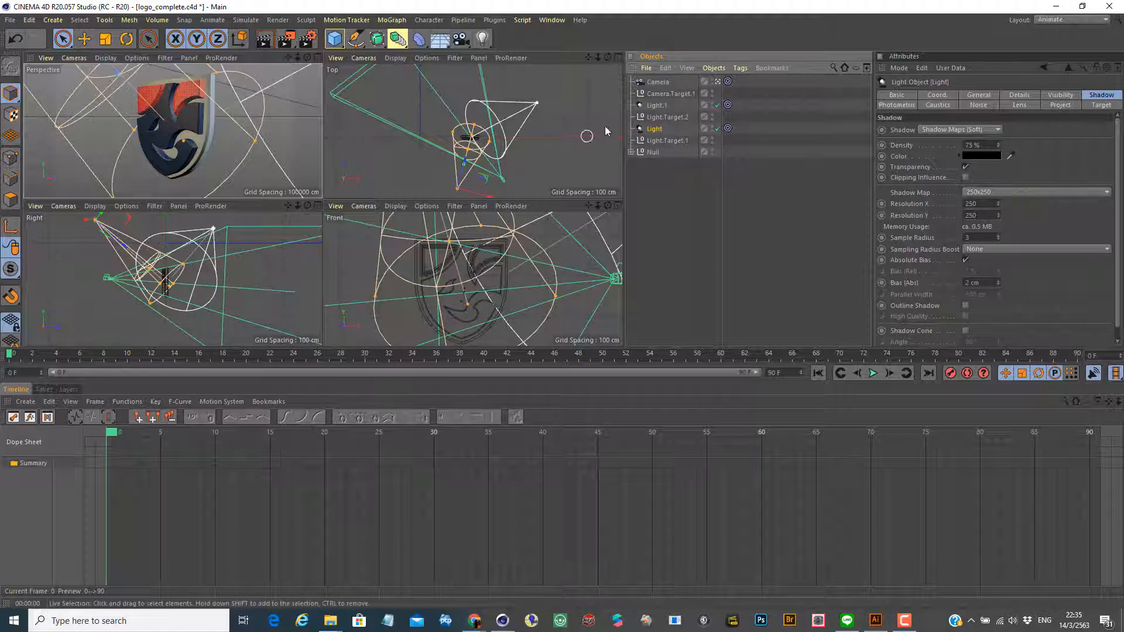
{"action": "left_click", "coordinate": [660, 141]}
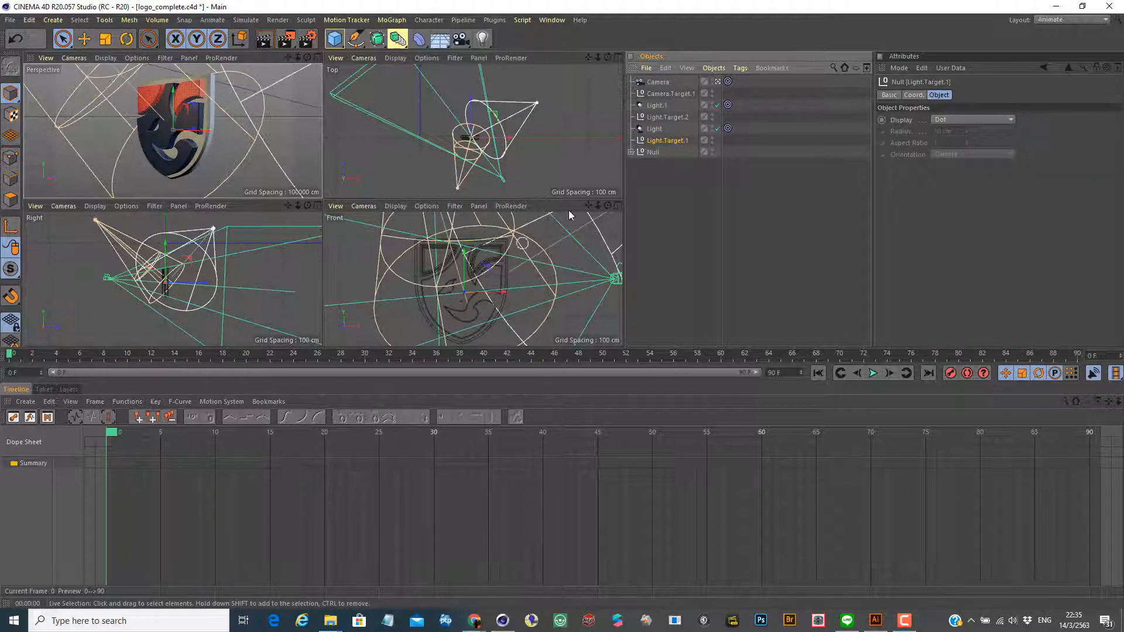
- Move the Light object leftward in the Top view and raise it in the Front view, and test-render the perspective view
{"action": "left_click", "coordinate": [654, 129]}
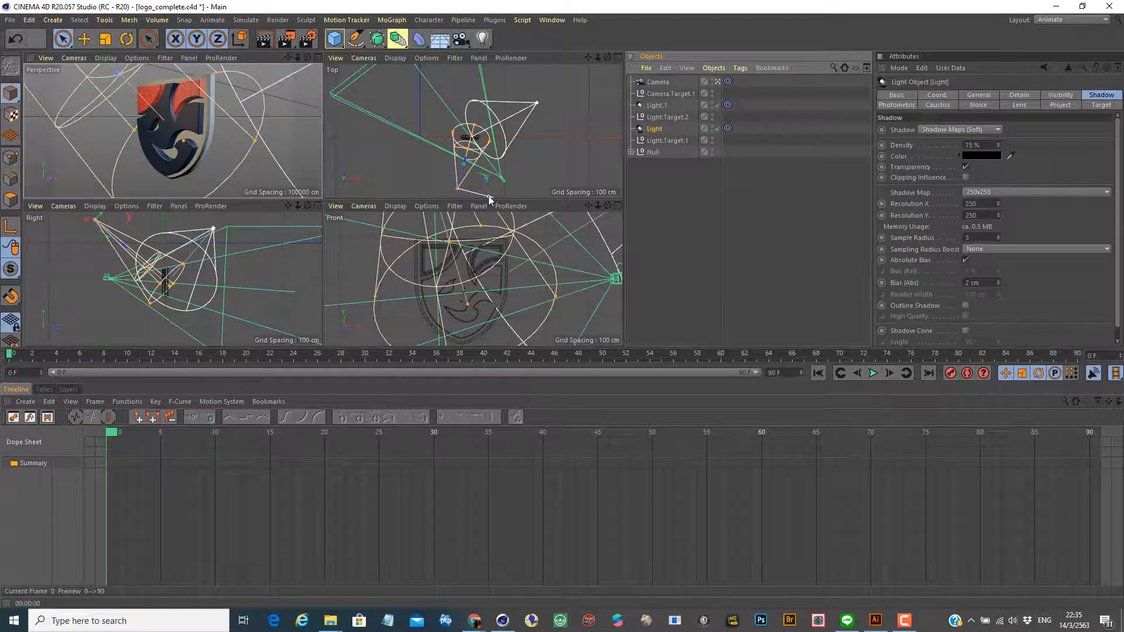
{"action": "left_click_drag", "start_coordinate": [489, 196], "coordinate": [461, 189]}
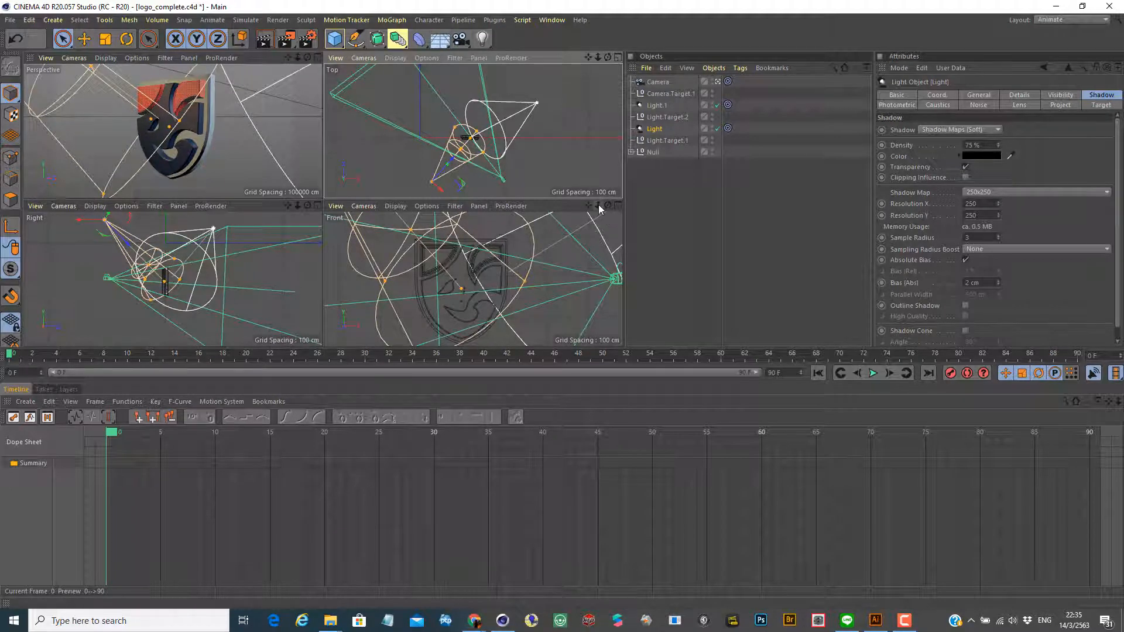
{"action": "mouse_move", "coordinate": [598, 207]}
{"action": "left_mouse_down"}
{"action": "mouse_move", "coordinate": [621, 207]}
{"action": "mouse_move", "coordinate": [589, 205]}
{"action": "left_mouse_up"}
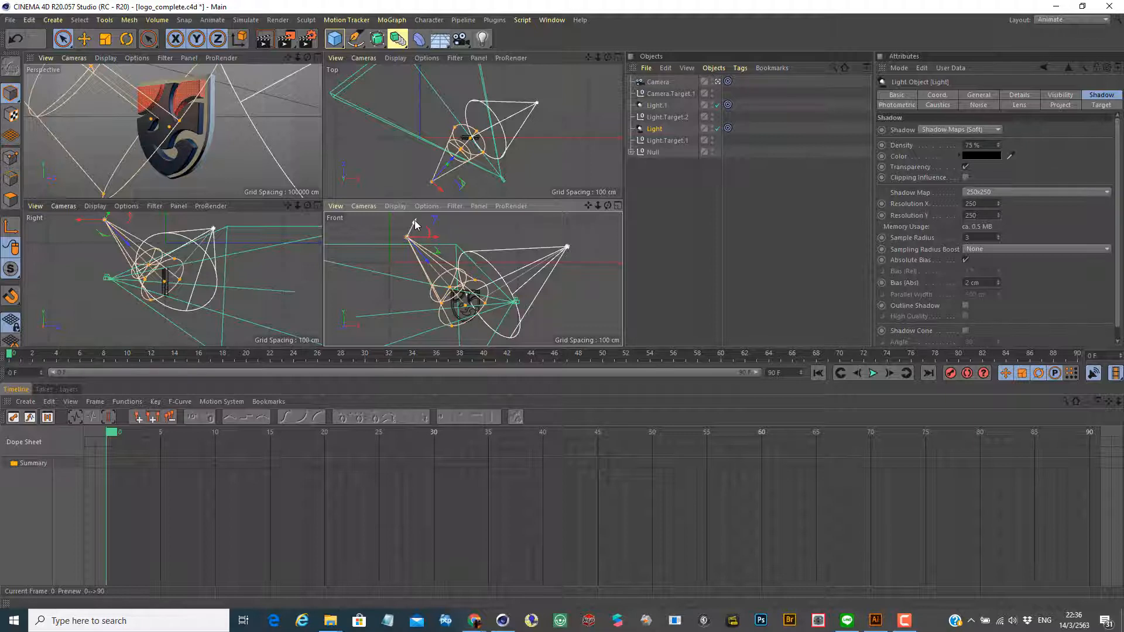
{"action": "left_click_drag", "start_coordinate": [414, 225], "coordinate": [438, 218]}
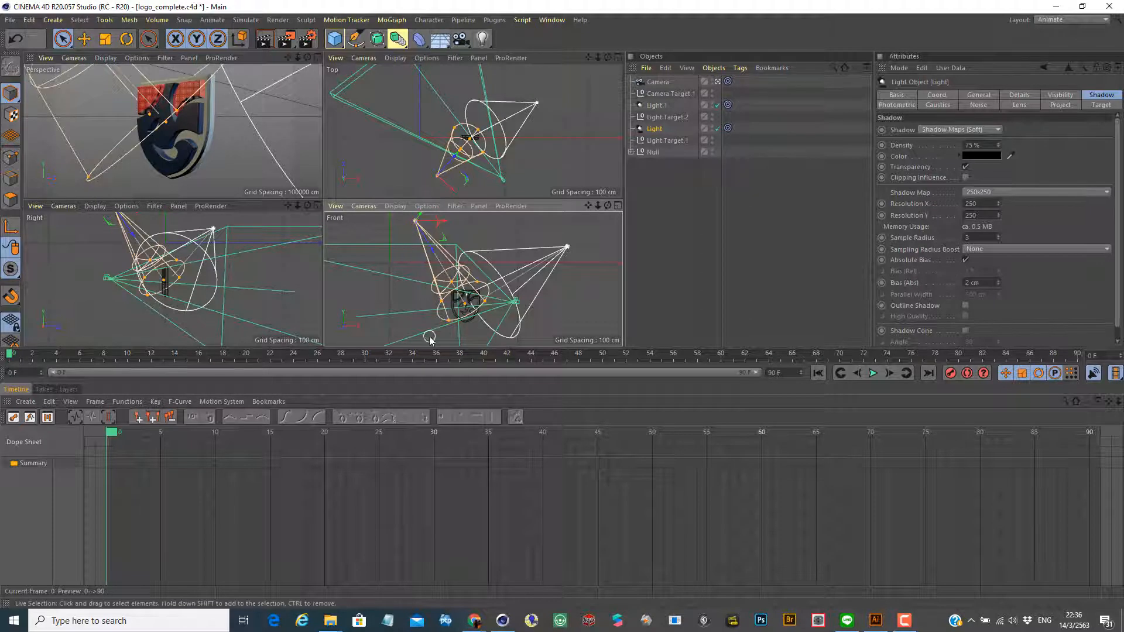
{"action": "left_click", "coordinate": [261, 47]}
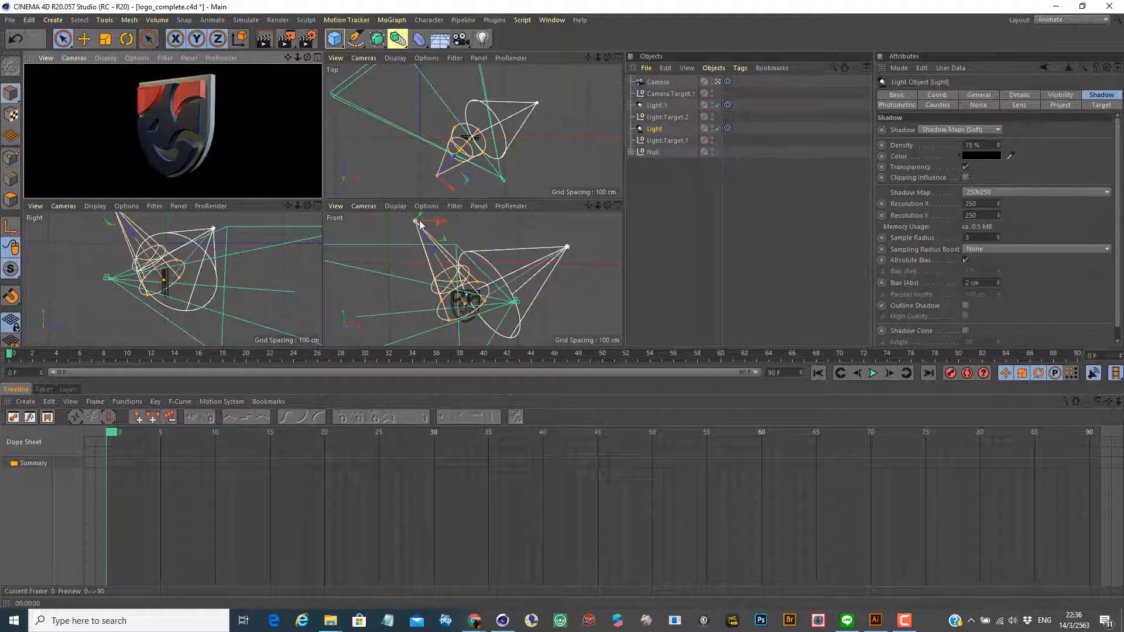
- Reposition the Light in the Front and Right views to about X -21, Y 94, Z -700 cm, test-rendering the perspective view
{"action": "left_click_drag", "start_coordinate": [419, 219], "coordinate": [388, 262]}
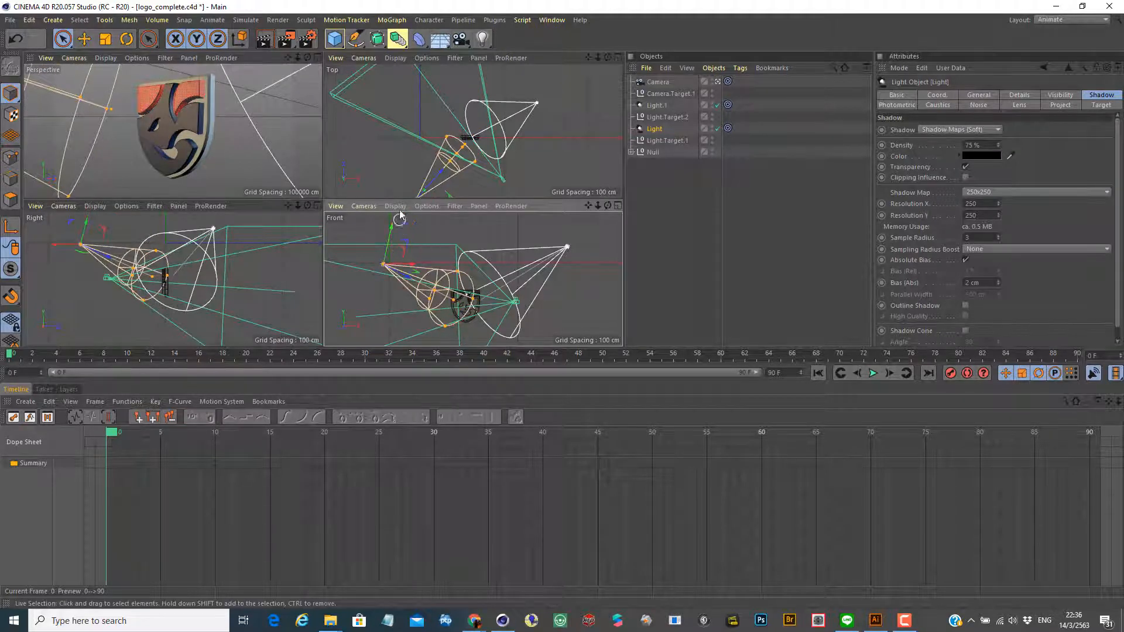
{"action": "left_click", "coordinate": [263, 40]}
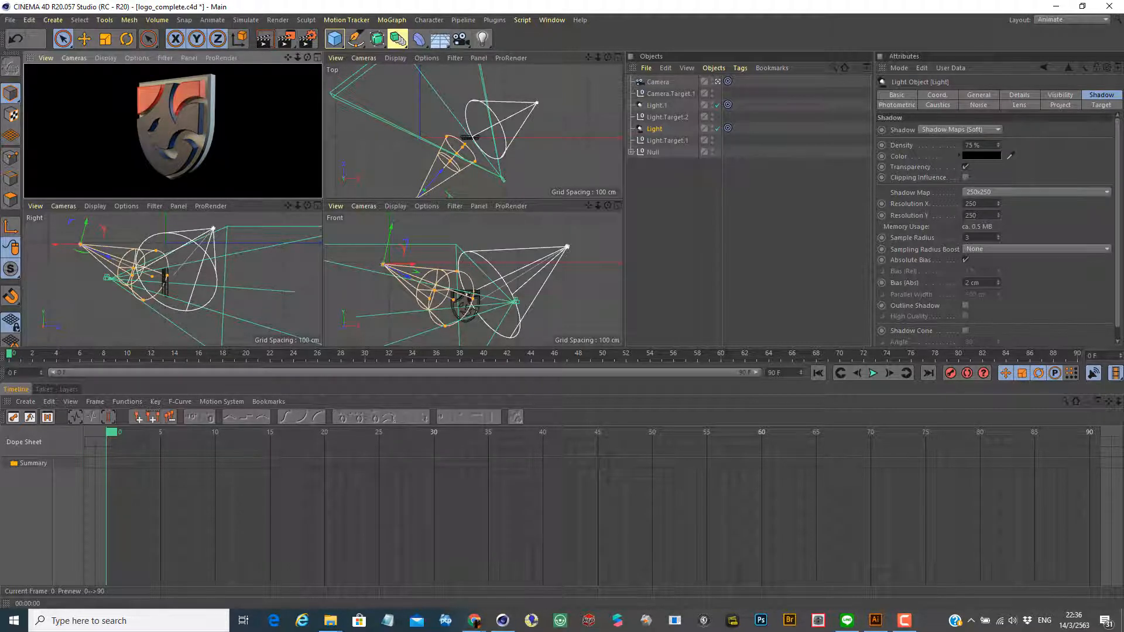
{"action": "left_click", "coordinate": [651, 129]}
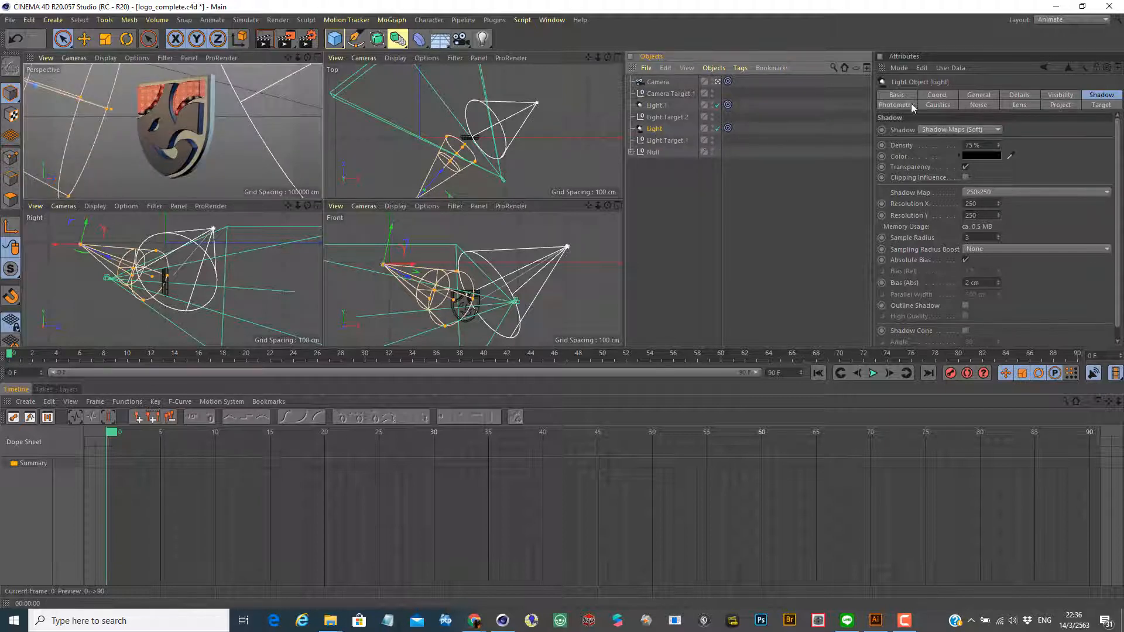
{"action": "left_click", "coordinate": [933, 94]}
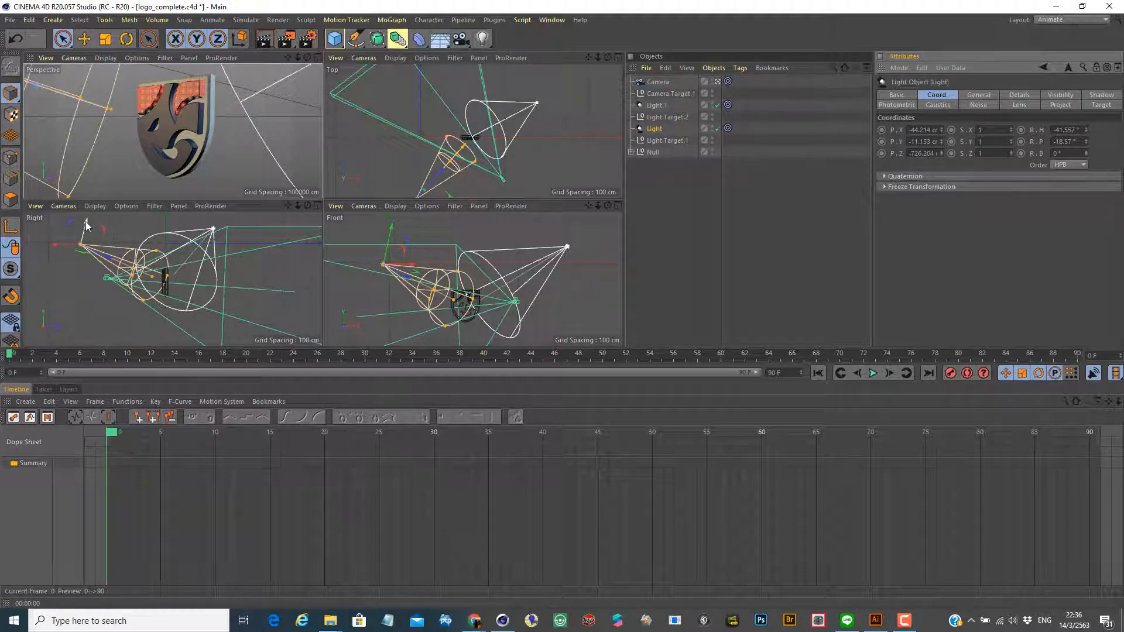
{"action": "mouse_move", "coordinate": [96, 228]}
{"action": "left_mouse_down"}
{"action": "mouse_move", "coordinate": [93, 219]}
{"action": "mouse_move", "coordinate": [88, 241]}
{"action": "mouse_move", "coordinate": [100, 213]}
{"action": "mouse_move", "coordinate": [99, 236]}
{"action": "mouse_move", "coordinate": [114, 220]}
{"action": "left_mouse_up"}
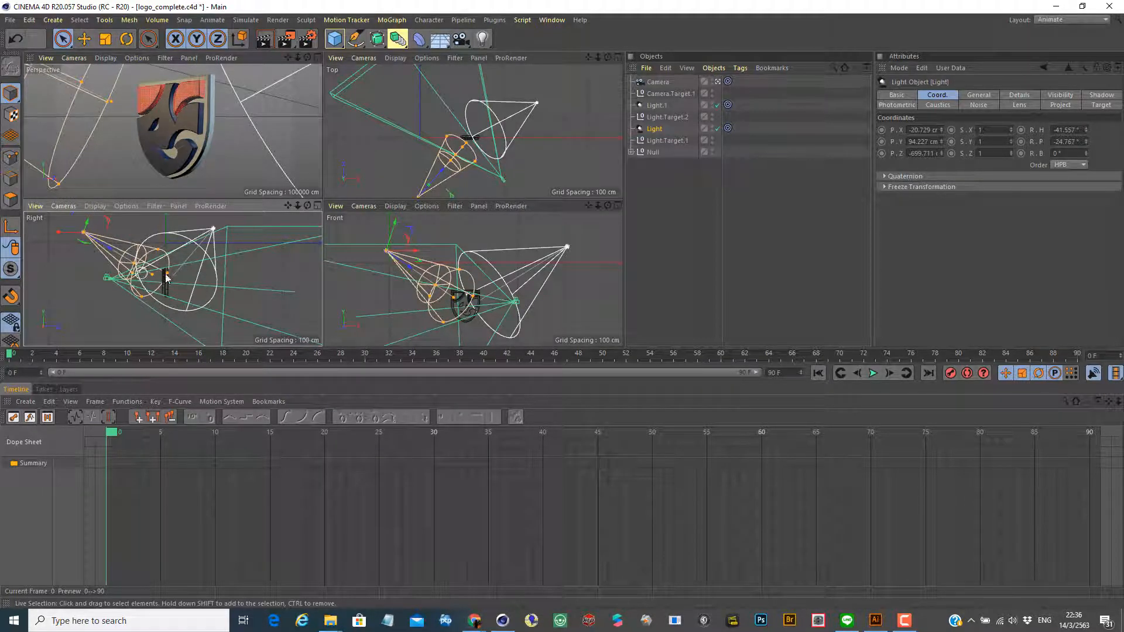
{"action": "left_click", "coordinate": [263, 42]}
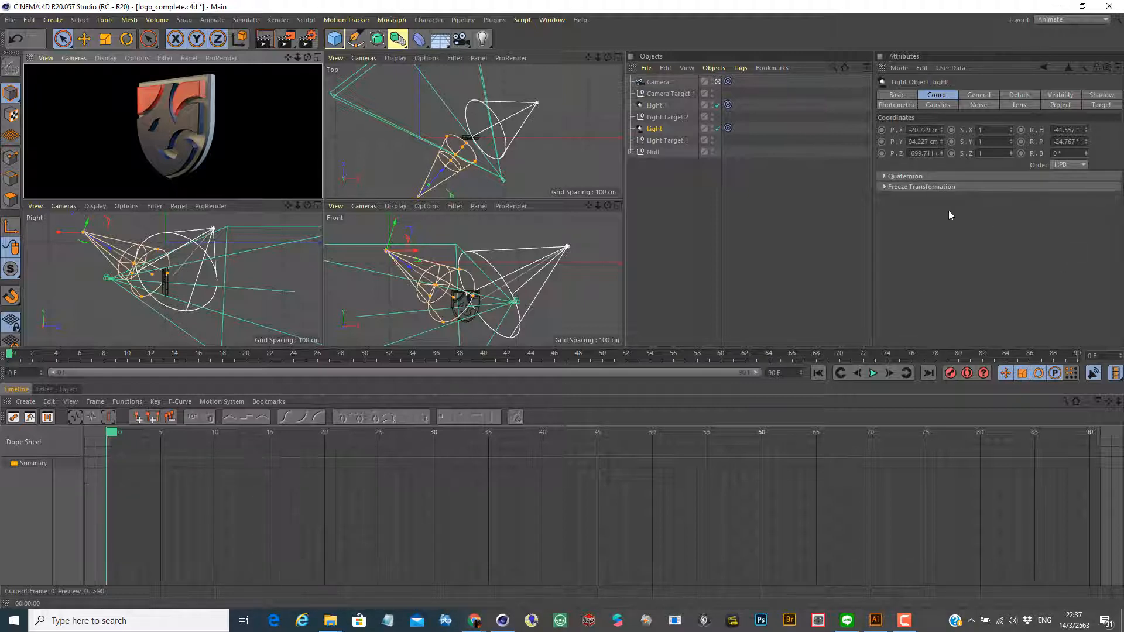
- Add keyframes at frame 0 for the Light's X, Y and Z position and its H, P and B rotation
{"action": "left_click", "coordinate": [882, 130]}
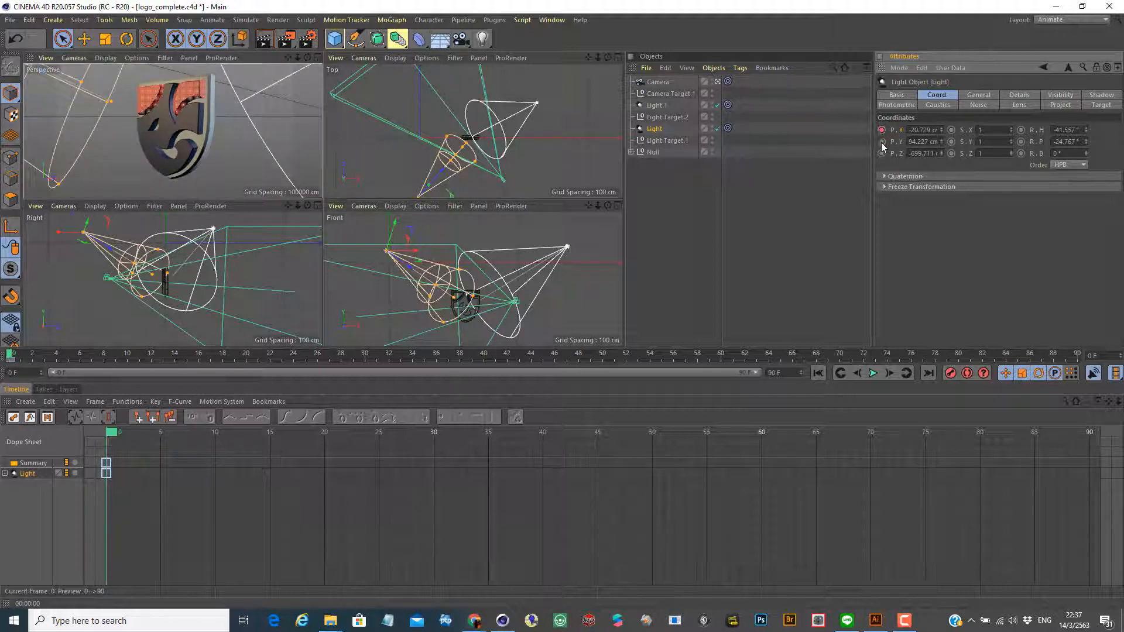
{"action": "left_click", "coordinate": [881, 153]}
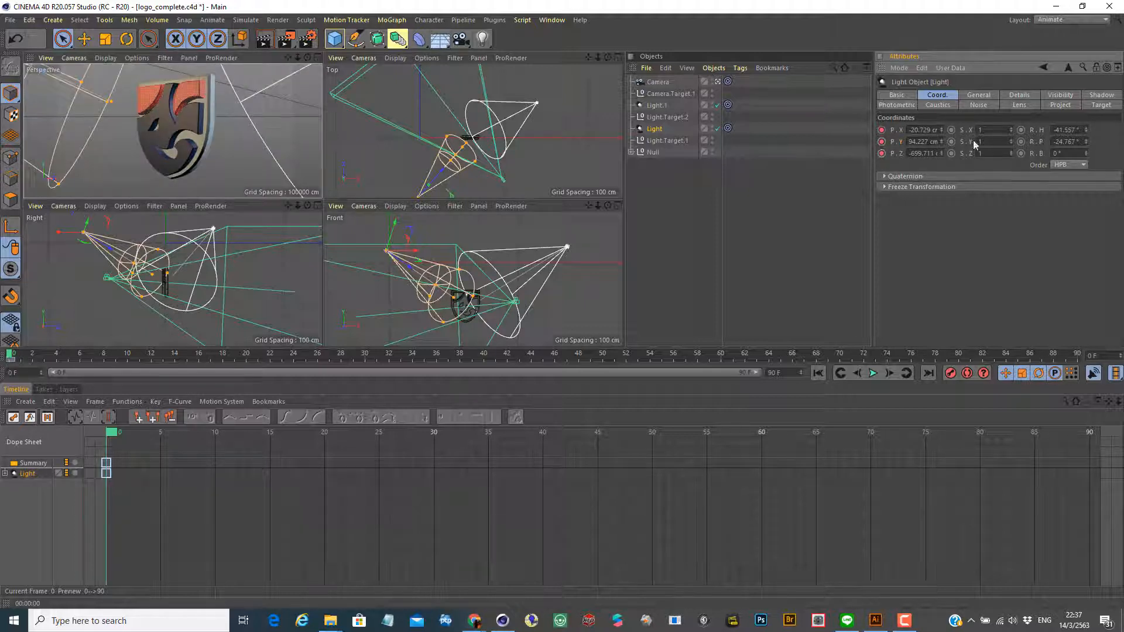
{"action": "right_click", "coordinate": [1023, 129]}
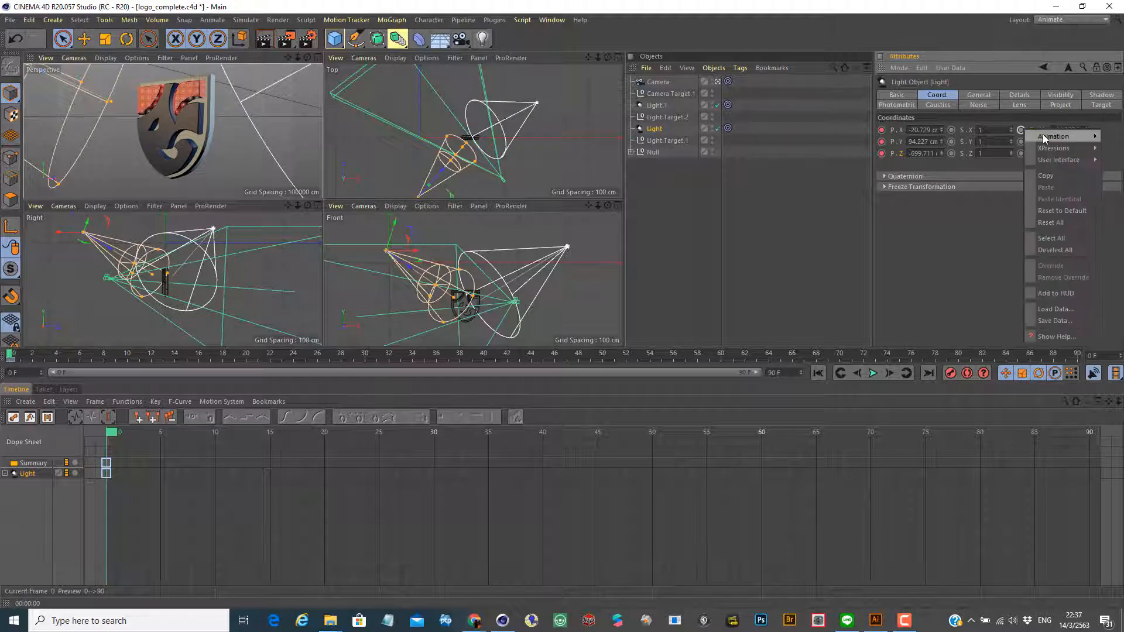
{"action": "mouse_move", "coordinate": [1044, 138]}
{"action": "left_click", "coordinate": [978, 137]}
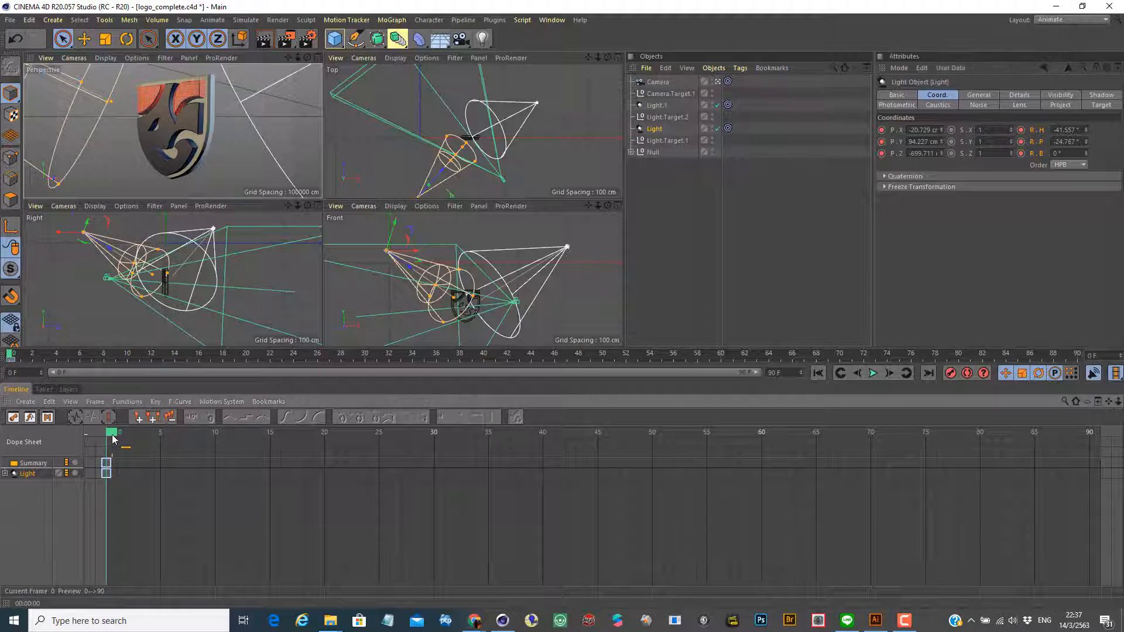
- At frame 90, move the Light to about X 1091, Y -133, Z -1283 cm and test-render the perspective view
{"action": "left_click_drag", "start_coordinate": [112, 436], "coordinate": [1114, 472]}
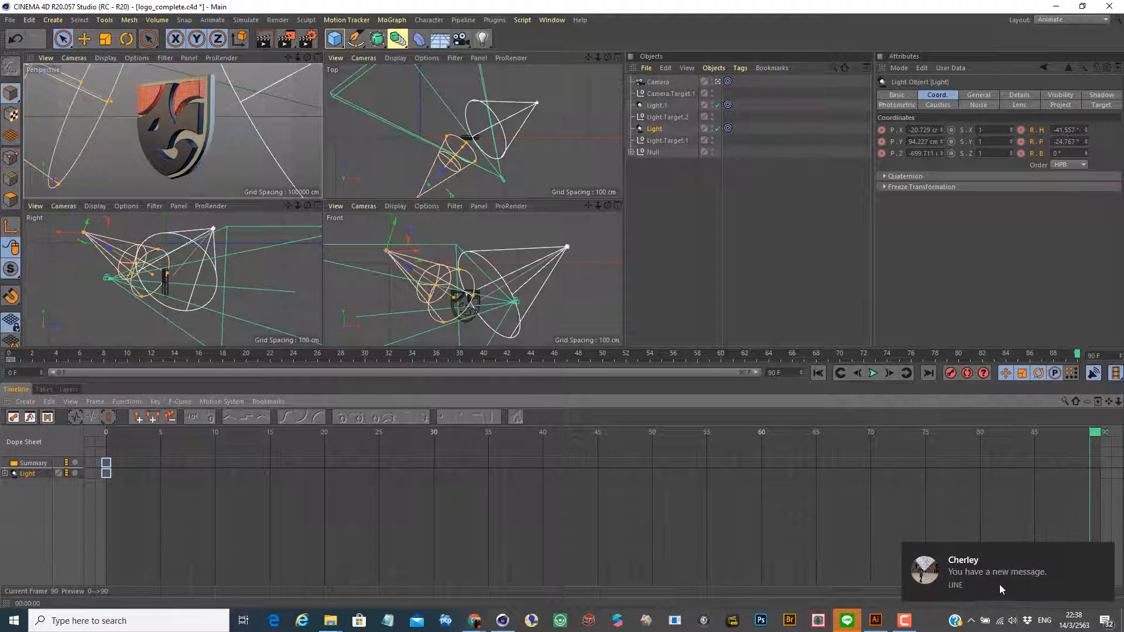
{"action": "left_click", "coordinate": [1103, 557]}
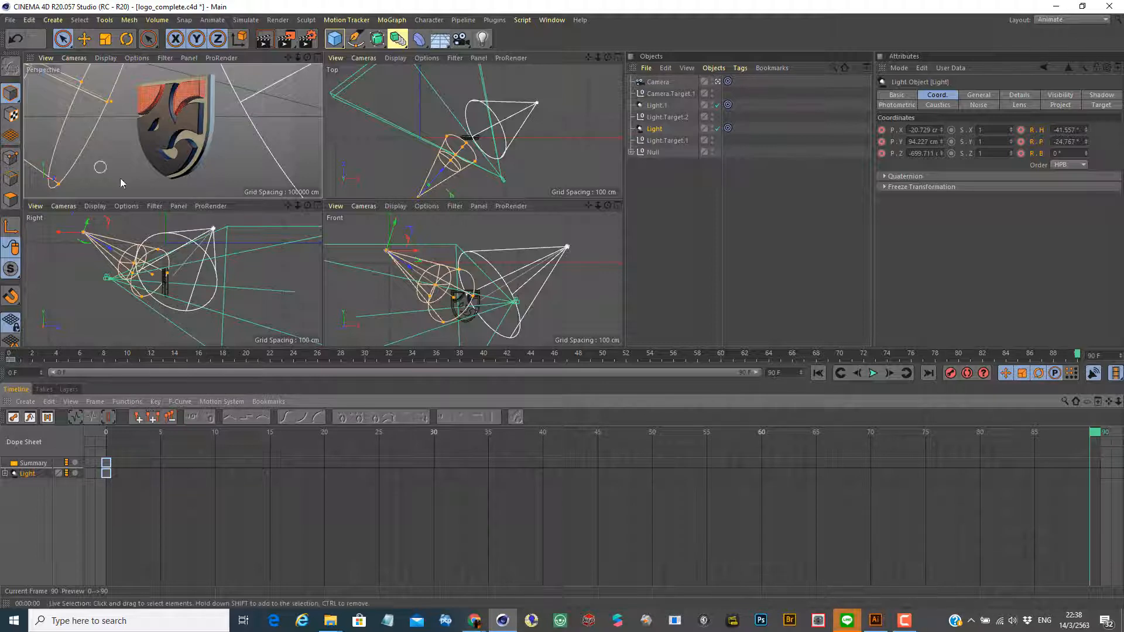
{"action": "left_click_drag", "start_coordinate": [57, 235], "coordinate": [25, 255]}
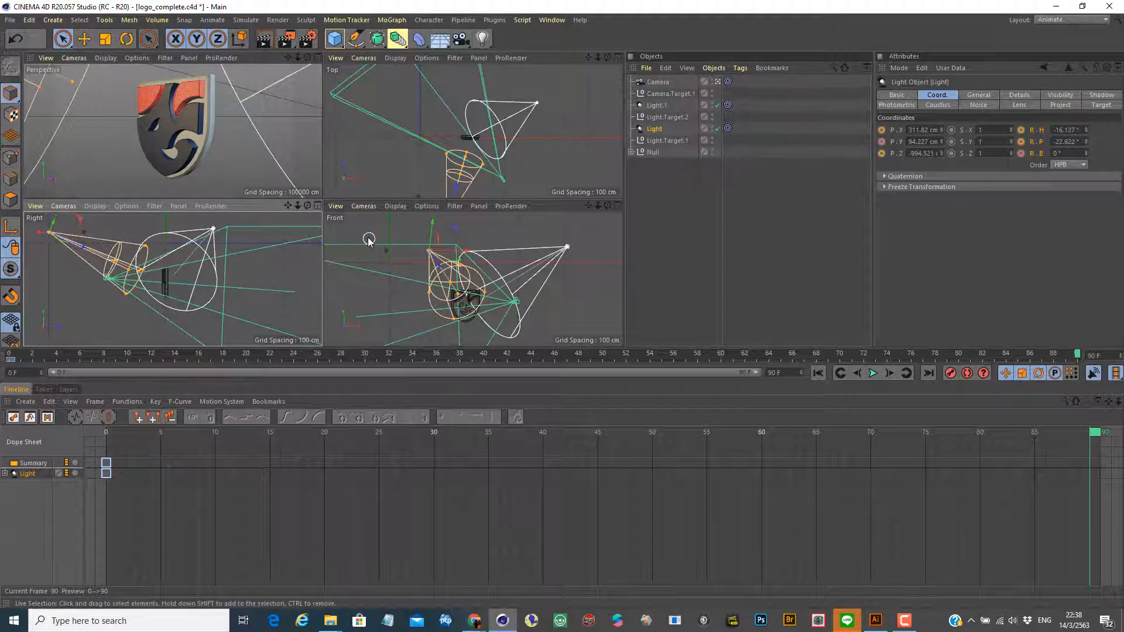
{"action": "left_click_drag", "start_coordinate": [467, 253], "coordinate": [564, 251]}
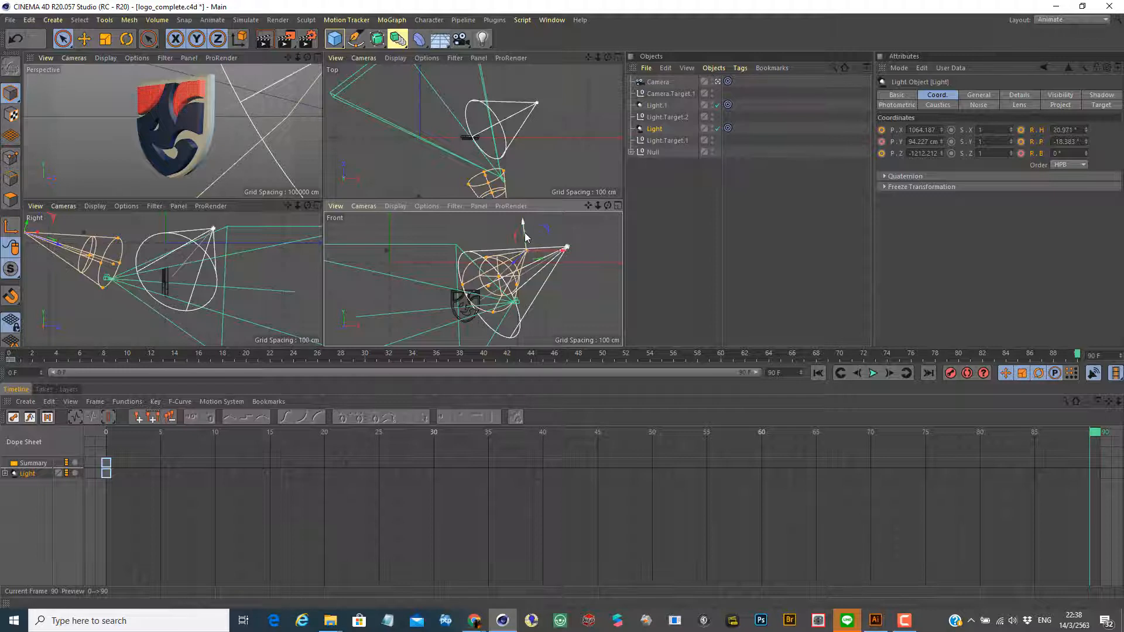
{"action": "left_click_drag", "start_coordinate": [524, 224], "coordinate": [525, 254]}
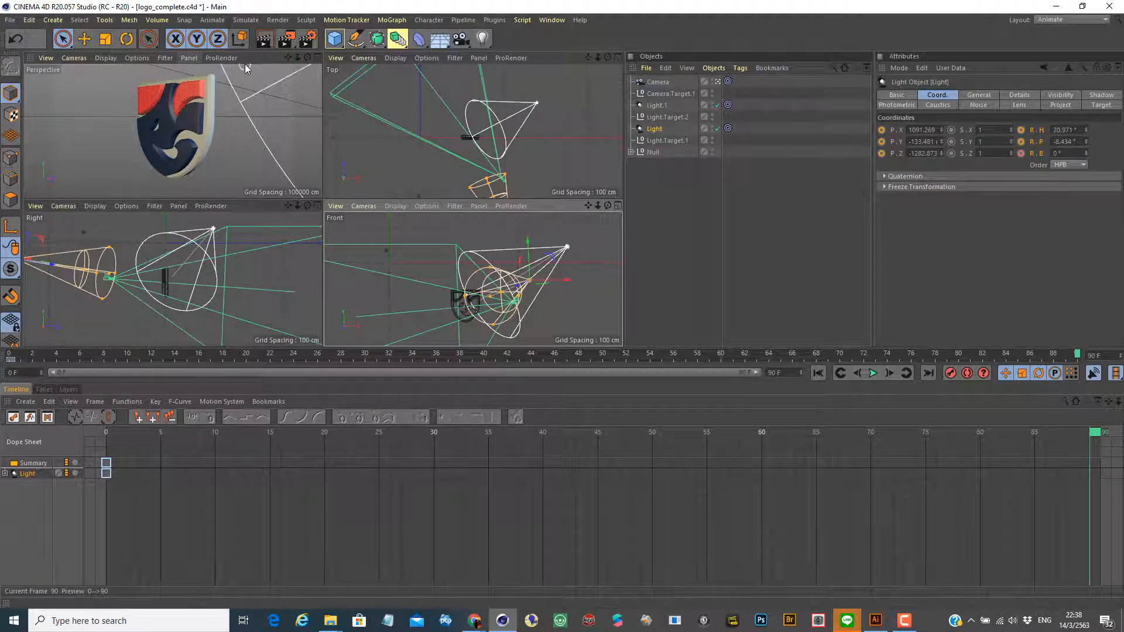
{"action": "left_click", "coordinate": [264, 39]}
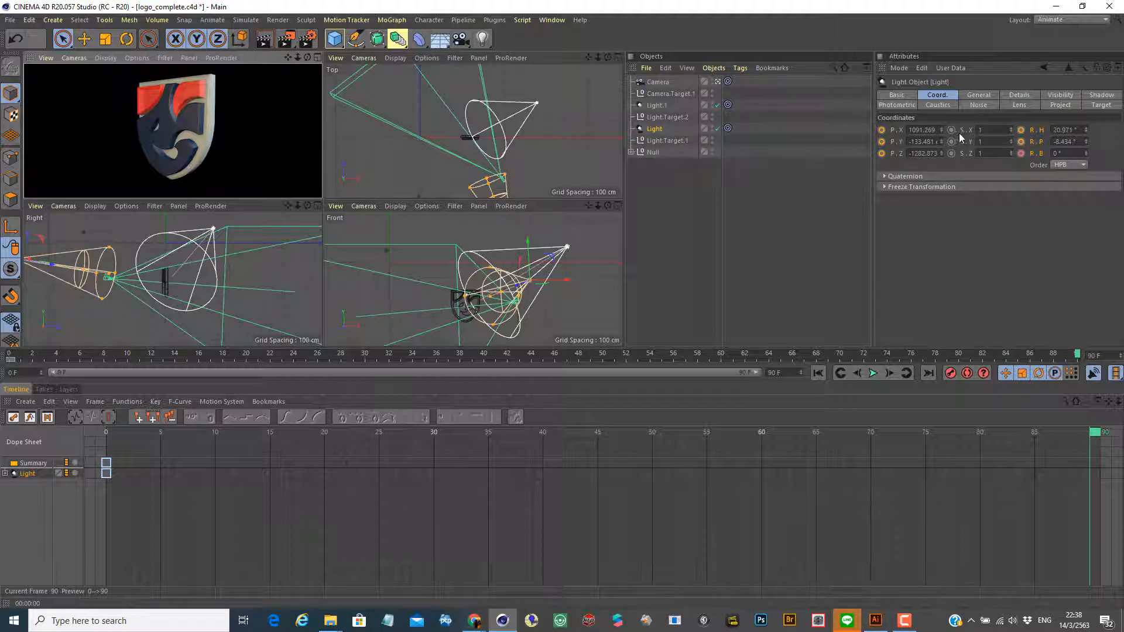
- Add keyframes at frame 90 for the Light's position and rotation on all axes
{"action": "right_click", "coordinate": [898, 132]}
{"action": "mouse_move", "coordinate": [913, 135]}
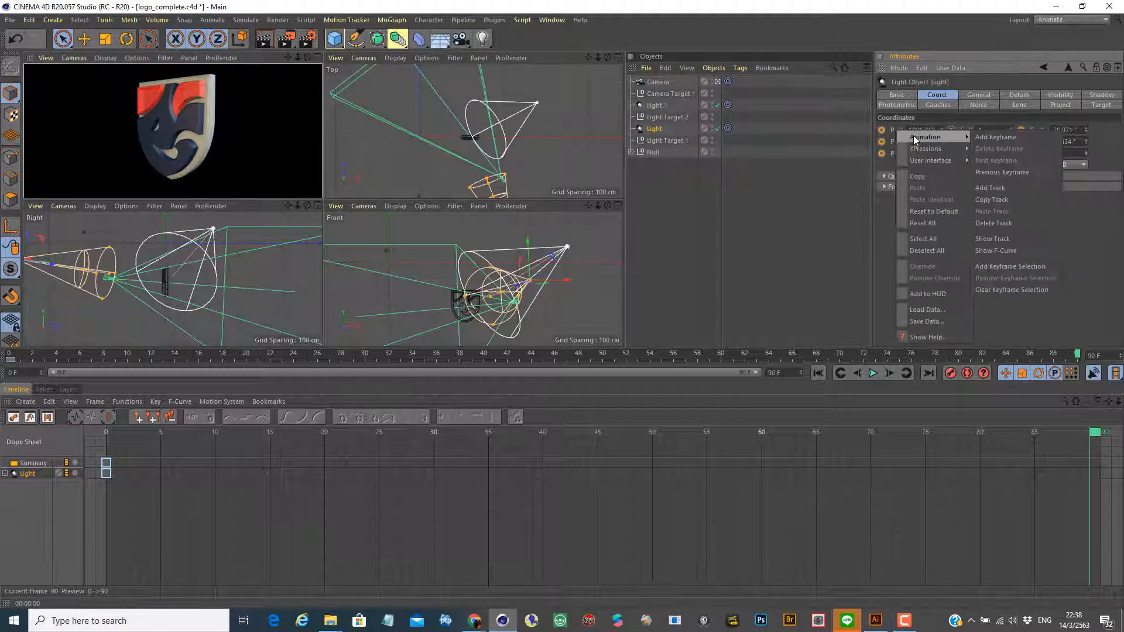
{"action": "left_click", "coordinate": [1016, 140]}
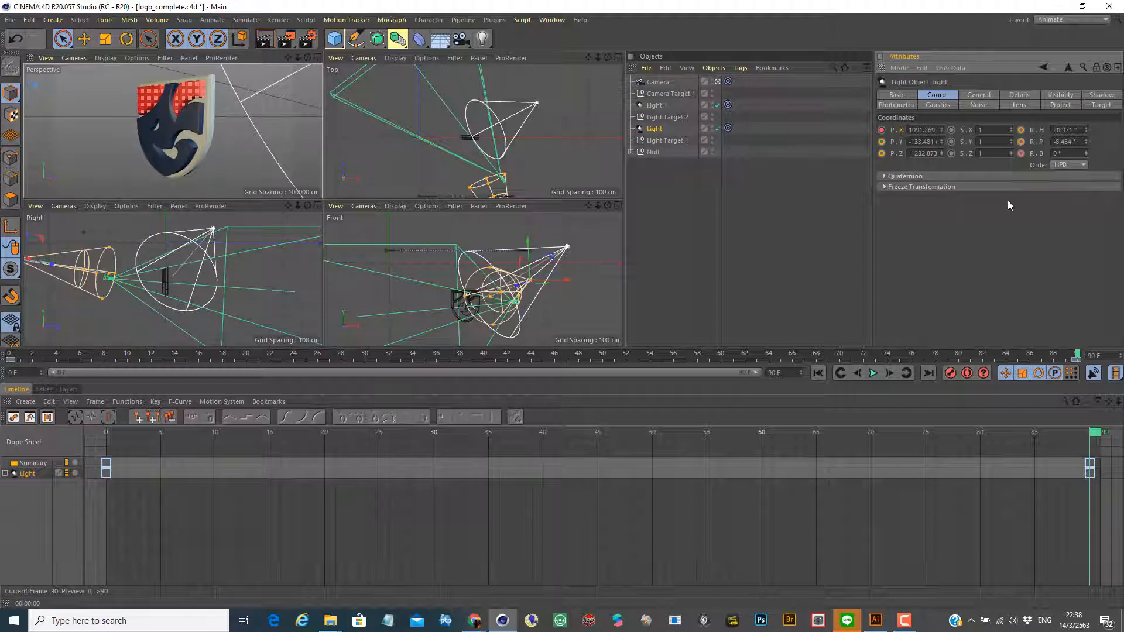
{"action": "left_click", "coordinate": [882, 141]}
{"action": "left_click", "coordinate": [882, 154]}
{"action": "left_click", "coordinate": [1021, 130]}
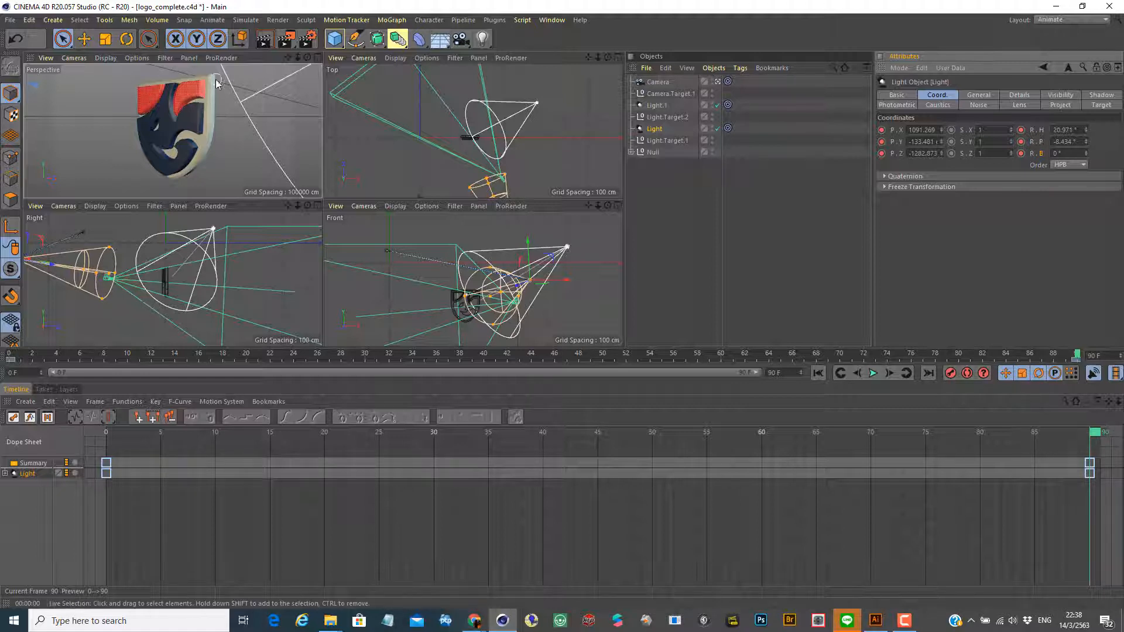
{"action": "left_click", "coordinate": [261, 56]}
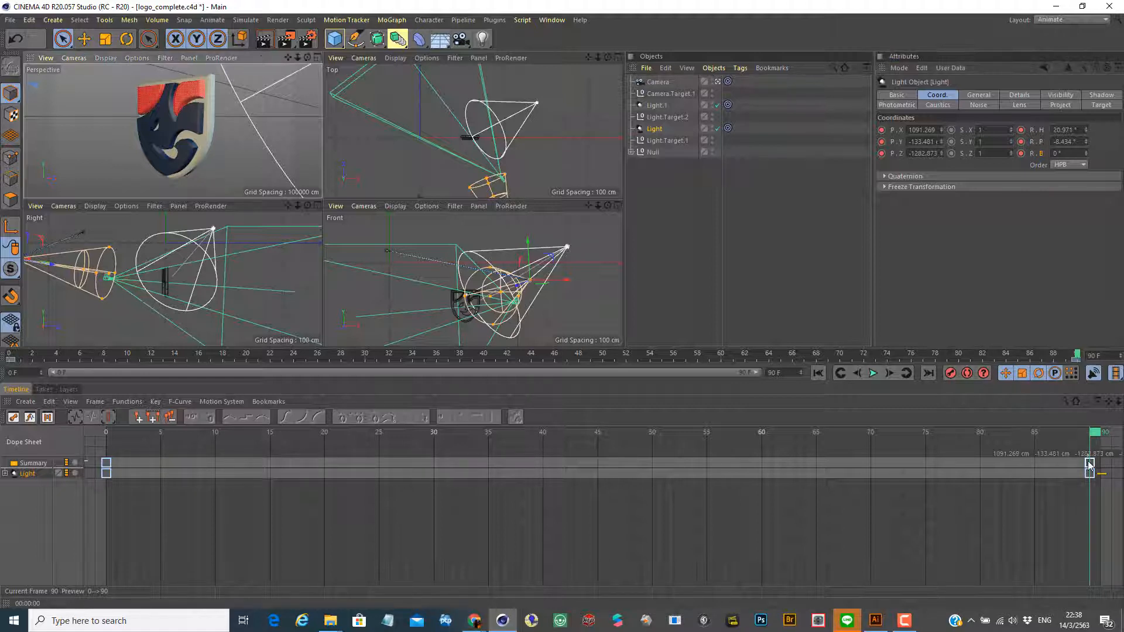
- Play the light animation from frame 0 to check the movement, stop playback and return to frame 0
{"action": "left_click_drag", "start_coordinate": [1094, 433], "coordinate": [104, 462]}
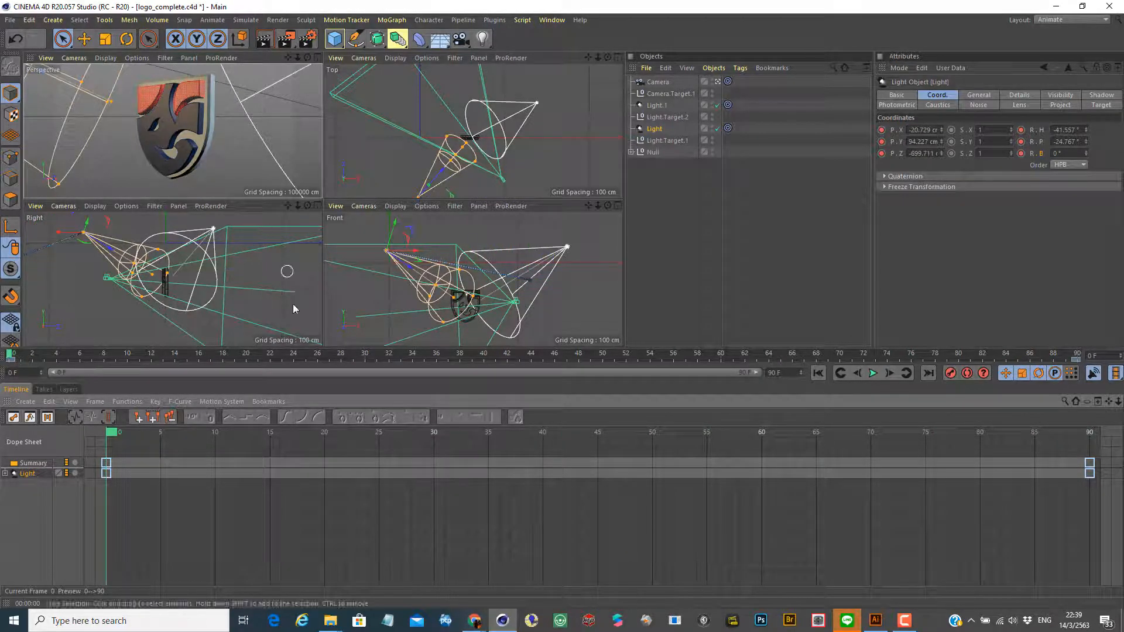
{"action": "left_click", "coordinate": [872, 373]}
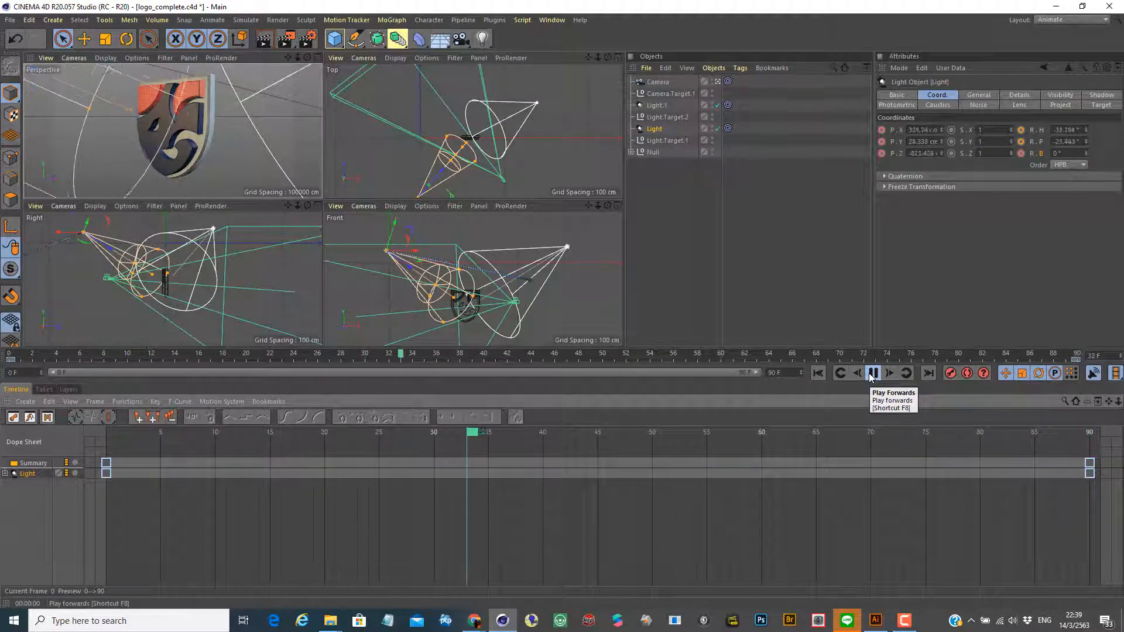
{"action": "left_click", "coordinate": [546, 209]}
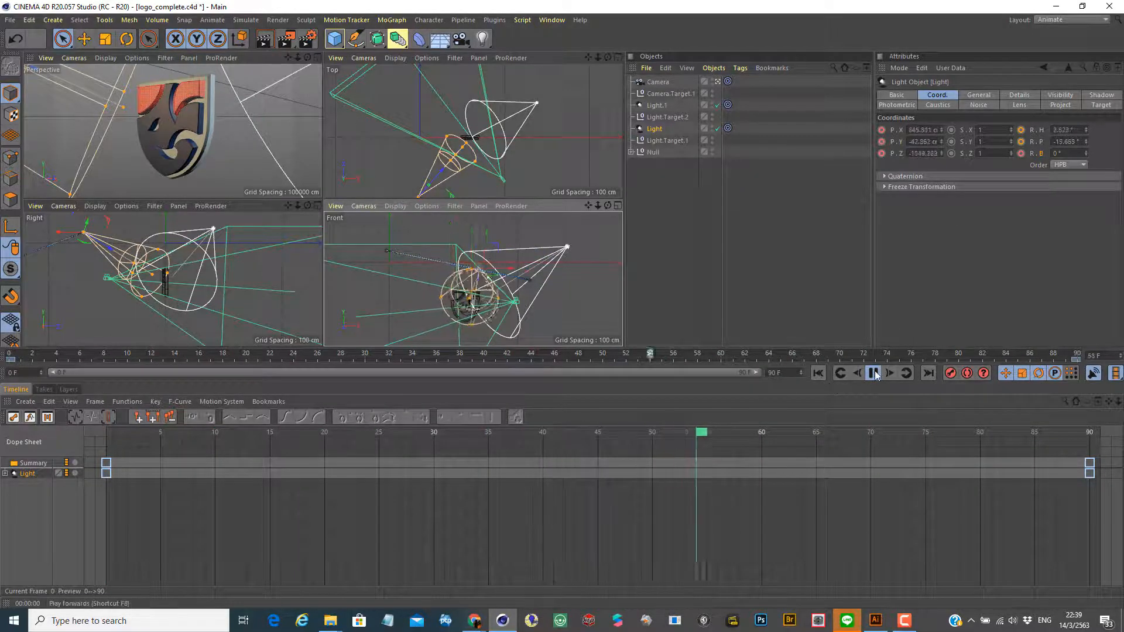
{"action": "key", "text": "F7"}
{"action": "left_click_drag", "start_coordinate": [747, 433], "coordinate": [76, 453]}
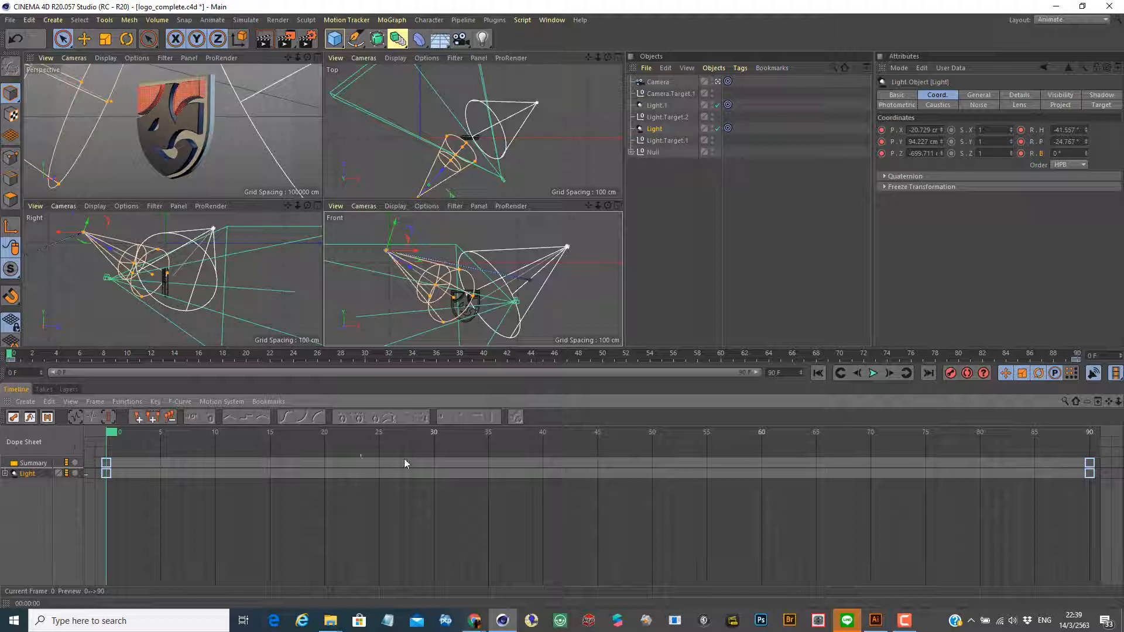
- Pull the Camera back slightly in the Top view and keyframe its position and rotation on all axes at frame 0
{"action": "left_click", "coordinate": [658, 82]}
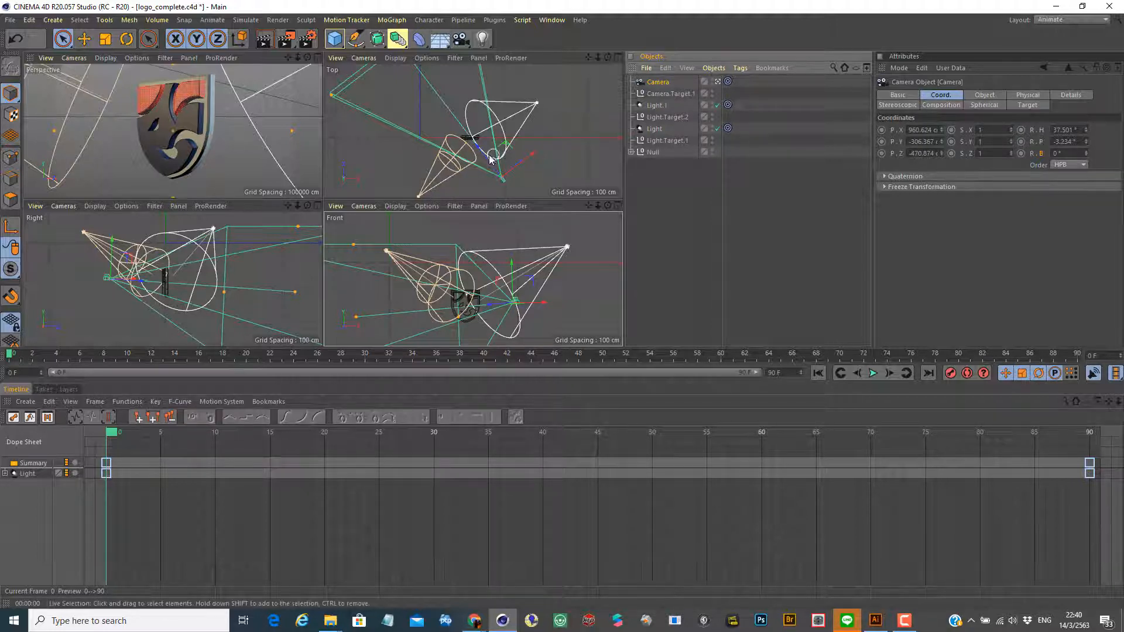
{"action": "left_click_drag", "start_coordinate": [476, 151], "coordinate": [480, 146]}
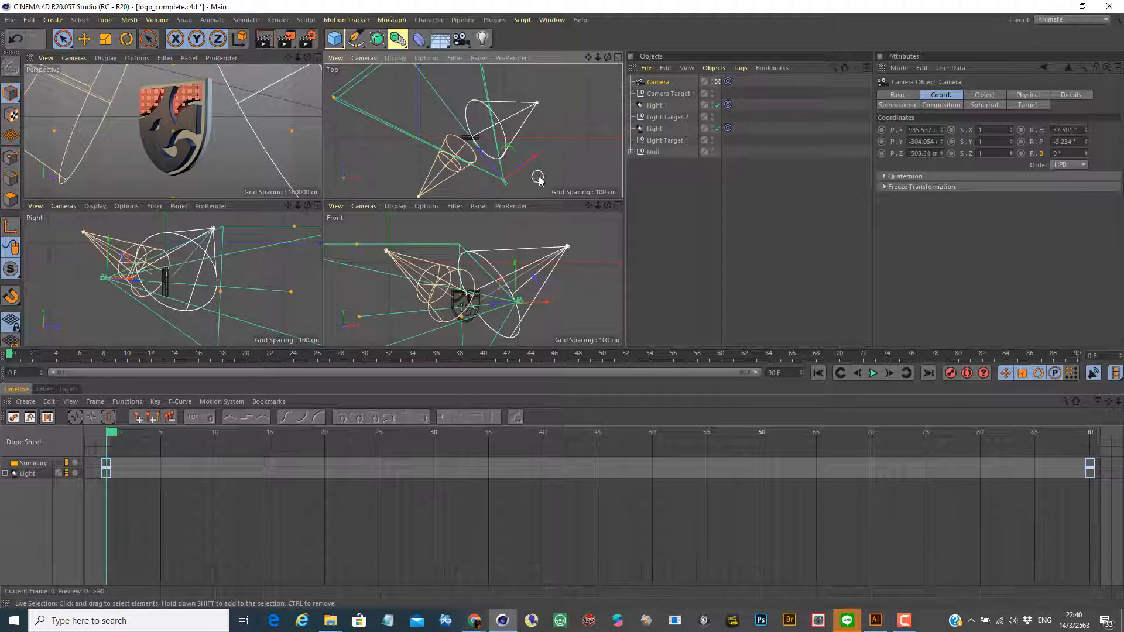
{"action": "right_click", "coordinate": [900, 132]}
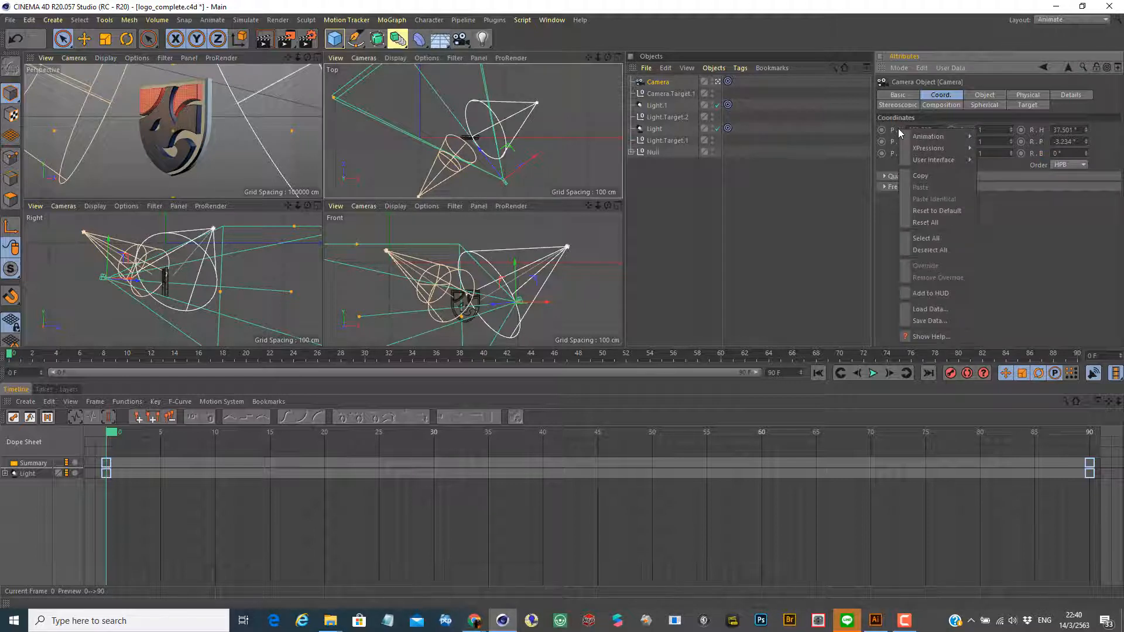
{"action": "mouse_move", "coordinate": [942, 136]}
{"action": "left_click", "coordinate": [999, 136]}
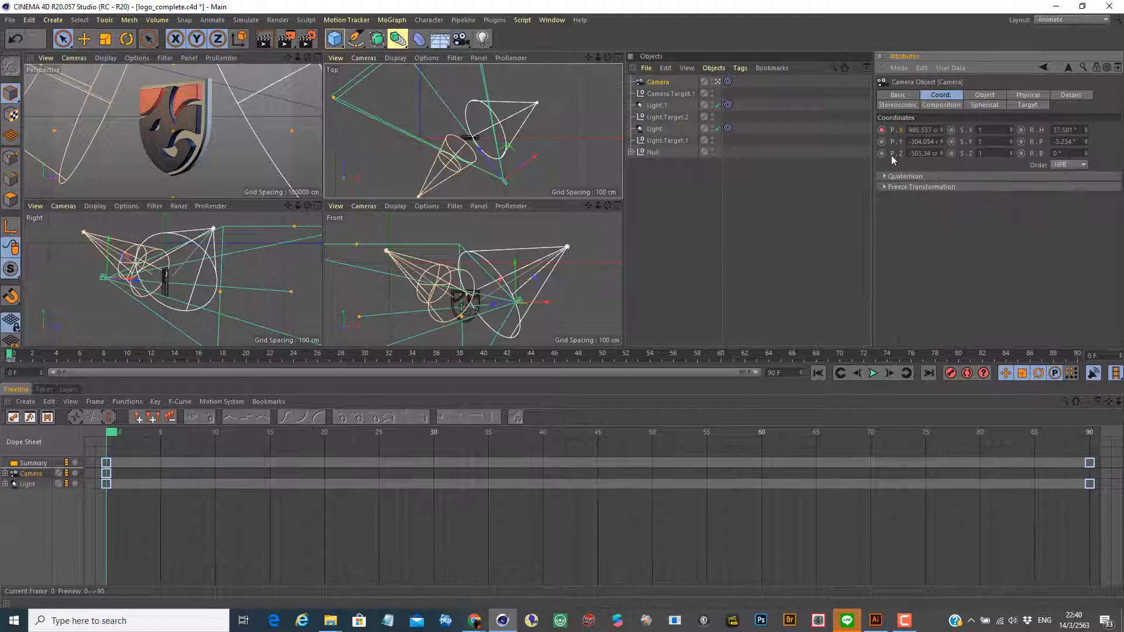
{"action": "left_click", "coordinate": [881, 142]}
{"action": "left_click", "coordinate": [881, 154]}
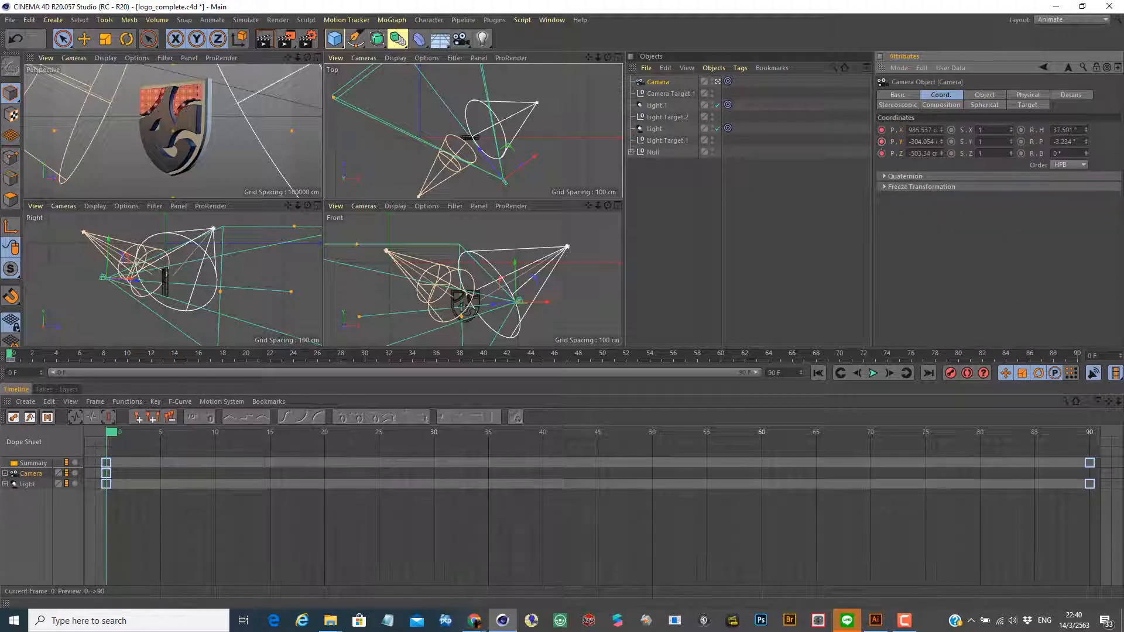
{"action": "left_click", "coordinate": [1021, 153]}
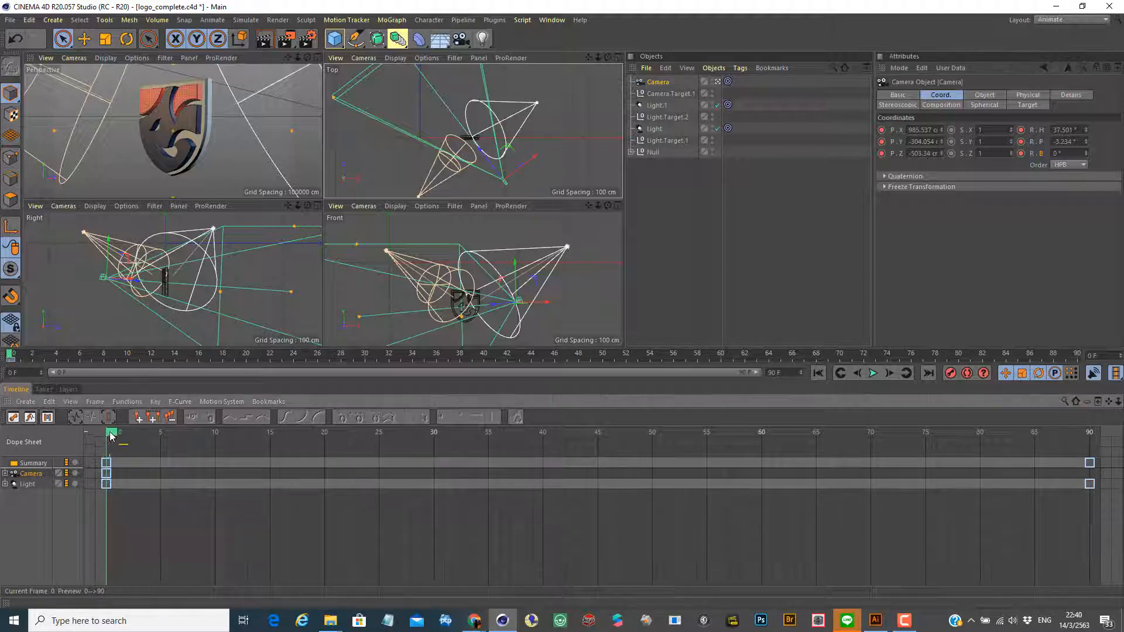
- At frame 90, move the Camera in the Top and Front views to about X 433, Y -433, Z -561 cm for a low-angle shot
{"action": "left_click_drag", "start_coordinate": [110, 436], "coordinate": [1100, 490]}
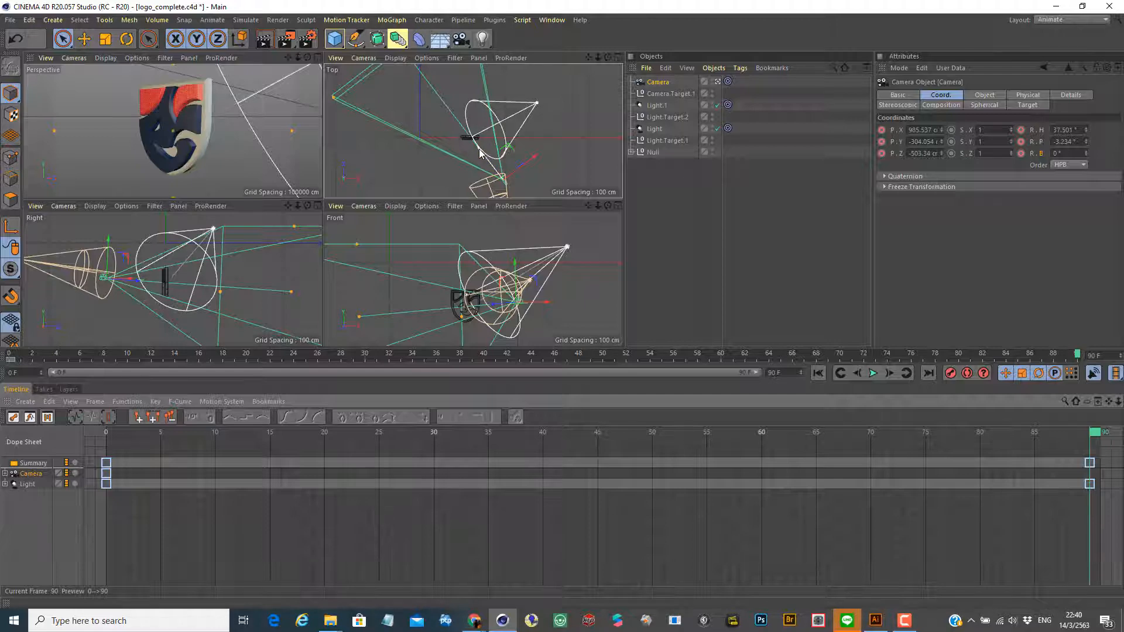
{"action": "mouse_move", "coordinate": [480, 155]}
{"action": "left_mouse_down"}
{"action": "mouse_move", "coordinate": [470, 142]}
{"action": "mouse_move", "coordinate": [478, 145]}
{"action": "left_mouse_up"}
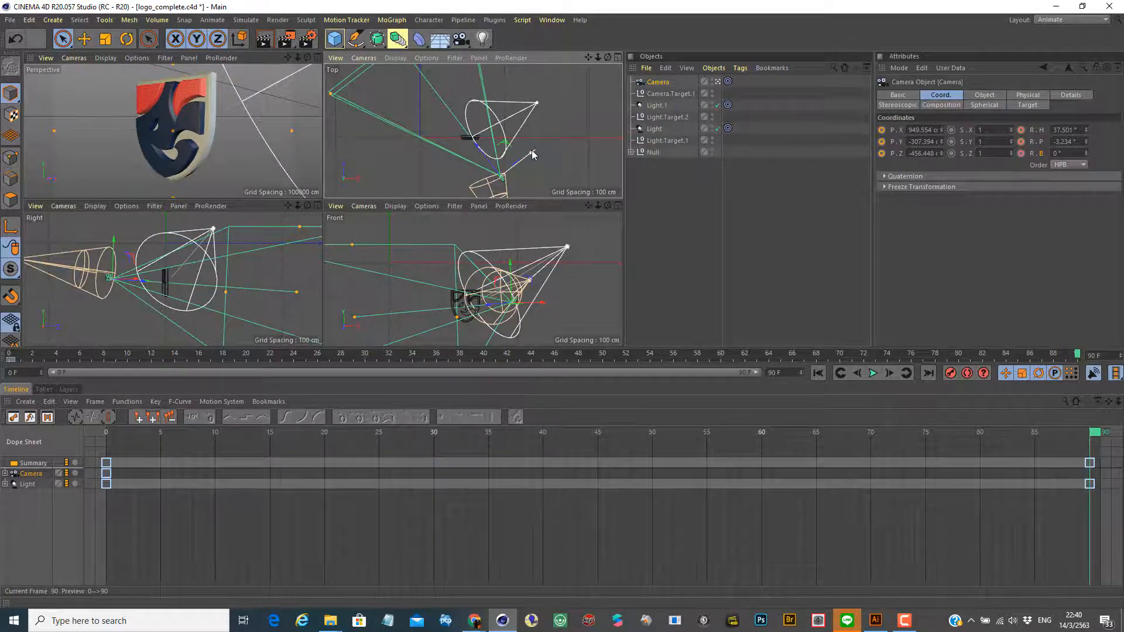
{"action": "left_click_drag", "start_coordinate": [532, 154], "coordinate": [462, 176]}
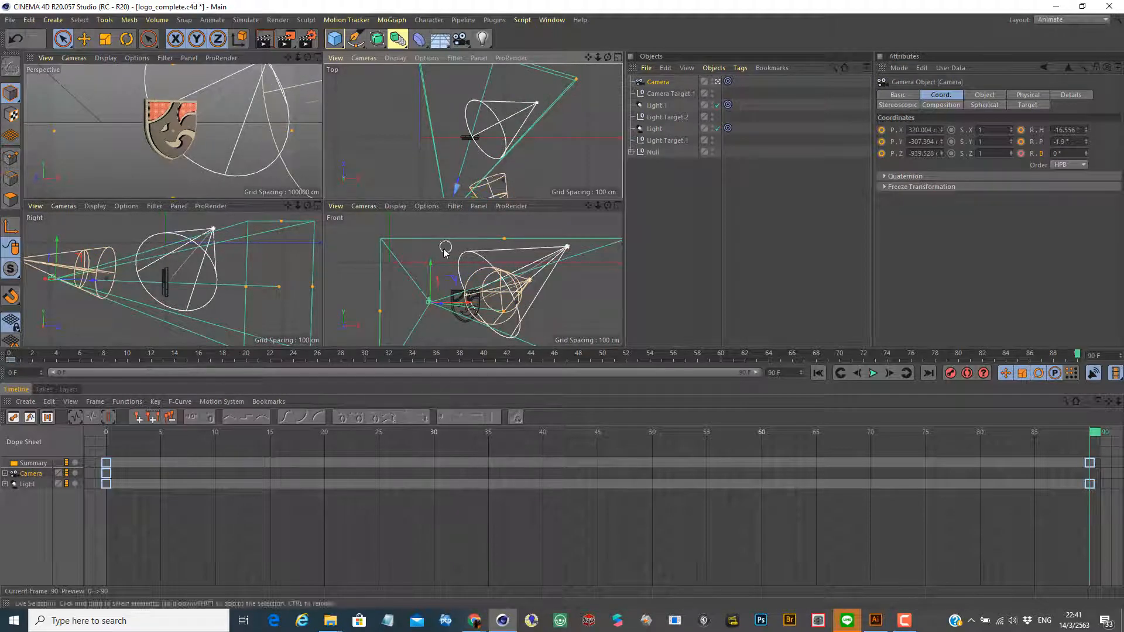
{"action": "left_click_drag", "start_coordinate": [430, 263], "coordinate": [437, 289]}
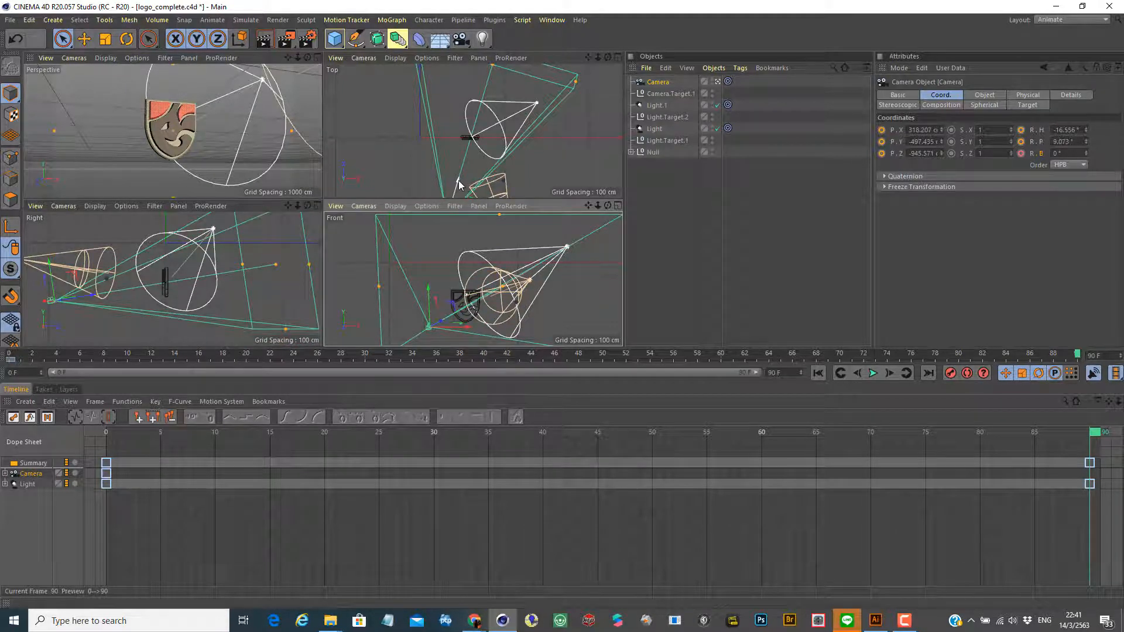
{"action": "left_click_drag", "start_coordinate": [458, 185], "coordinate": [475, 154]}
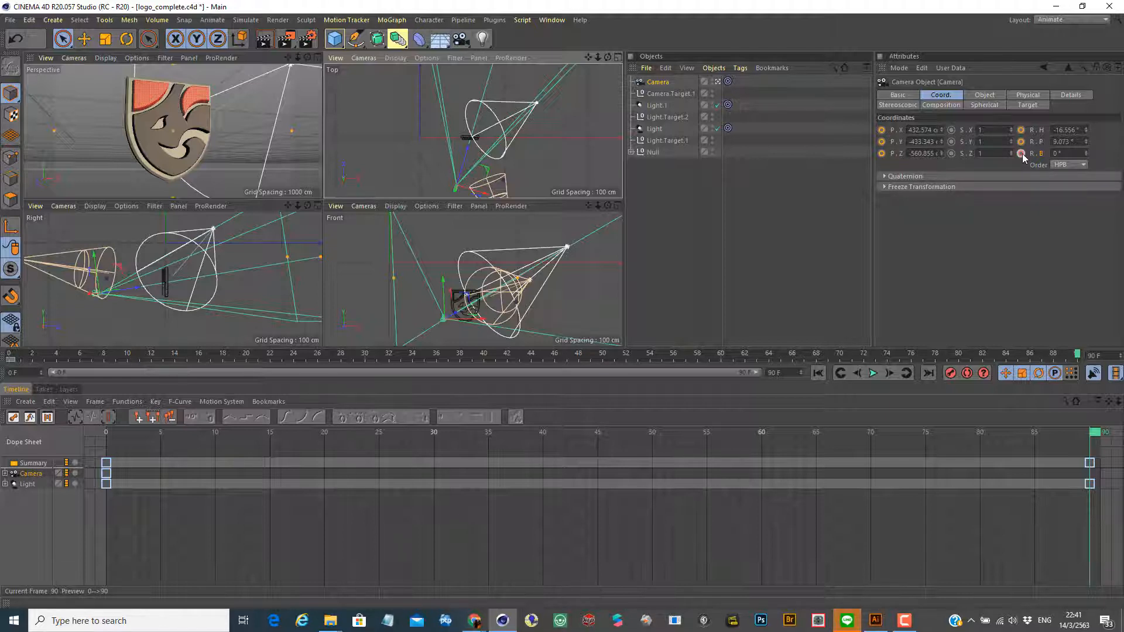
- Keyframe the Camera's position and rotation on all axes at frame 90 and test-render the Perspective view
{"action": "left_click", "coordinate": [881, 130]}
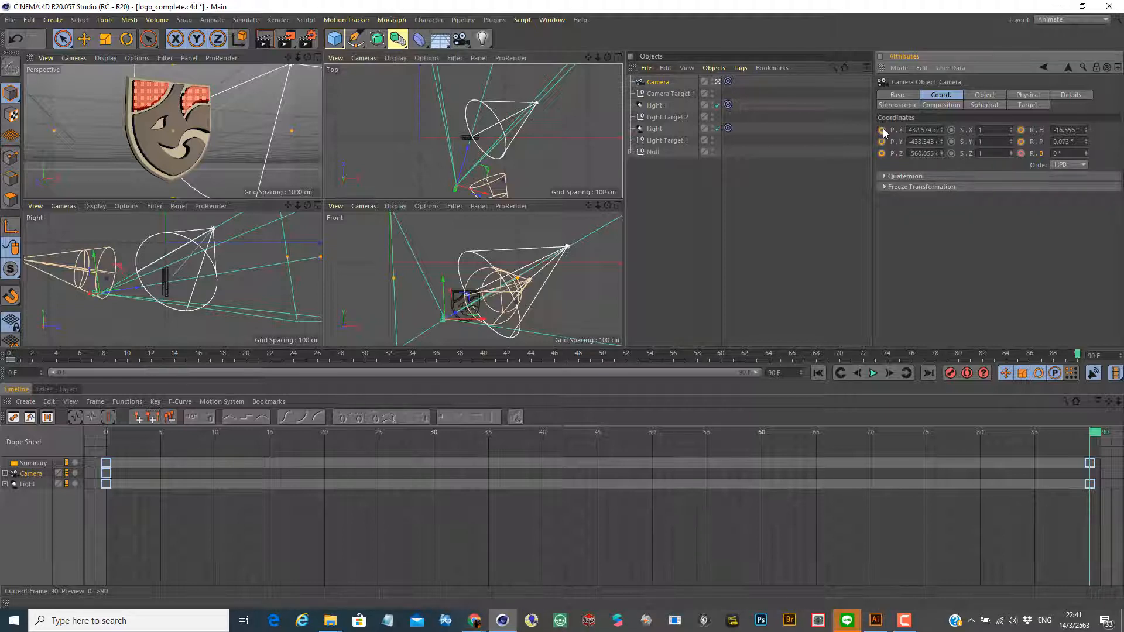
{"action": "left_click", "coordinate": [881, 142]}
{"action": "left_click", "coordinate": [882, 153]}
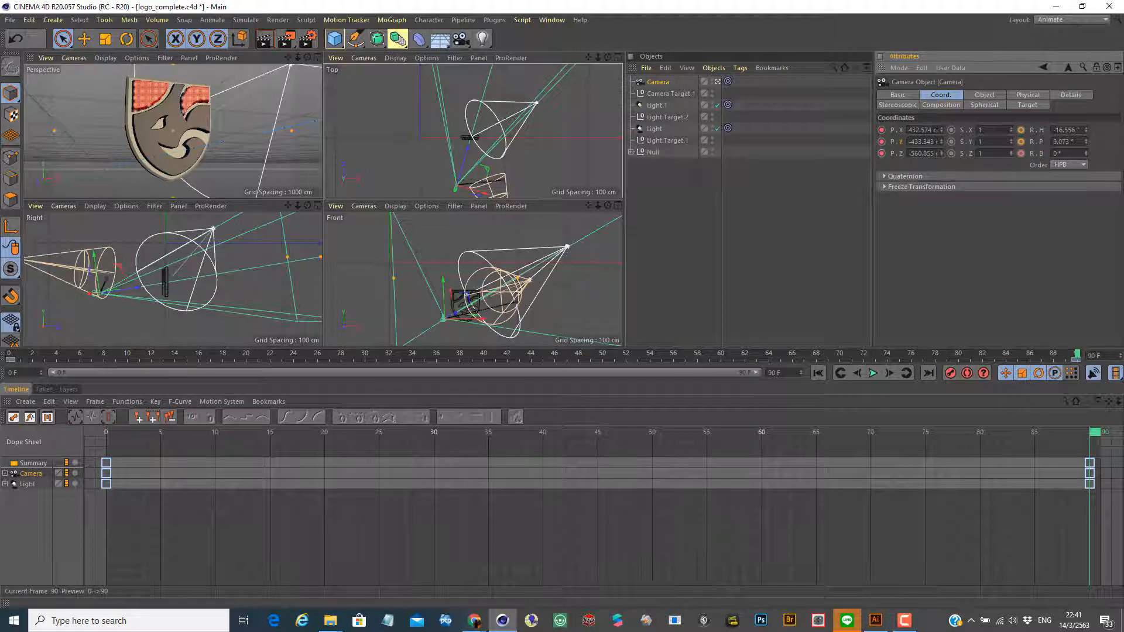
{"action": "left_click", "coordinate": [1021, 130]}
{"action": "left_click", "coordinate": [248, 59]}
{"action": "left_click", "coordinate": [262, 44]}
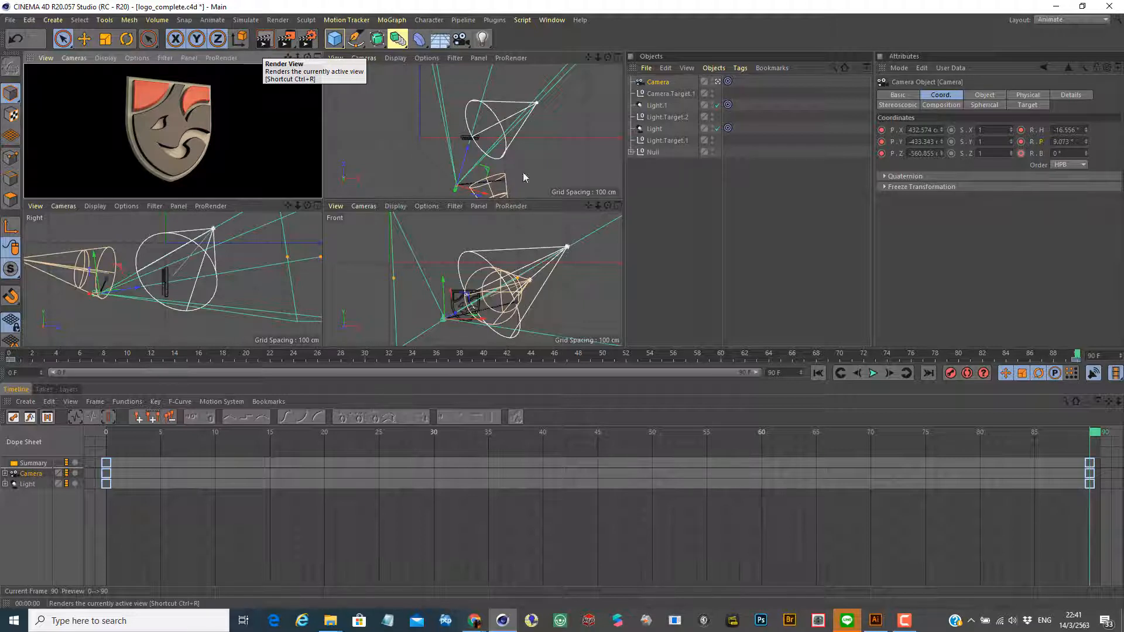
- Play the camera animation from frame 0 to check the movement, stop it and go back to frame 0
{"action": "left_click_drag", "start_coordinate": [1094, 434], "coordinate": [76, 461]}
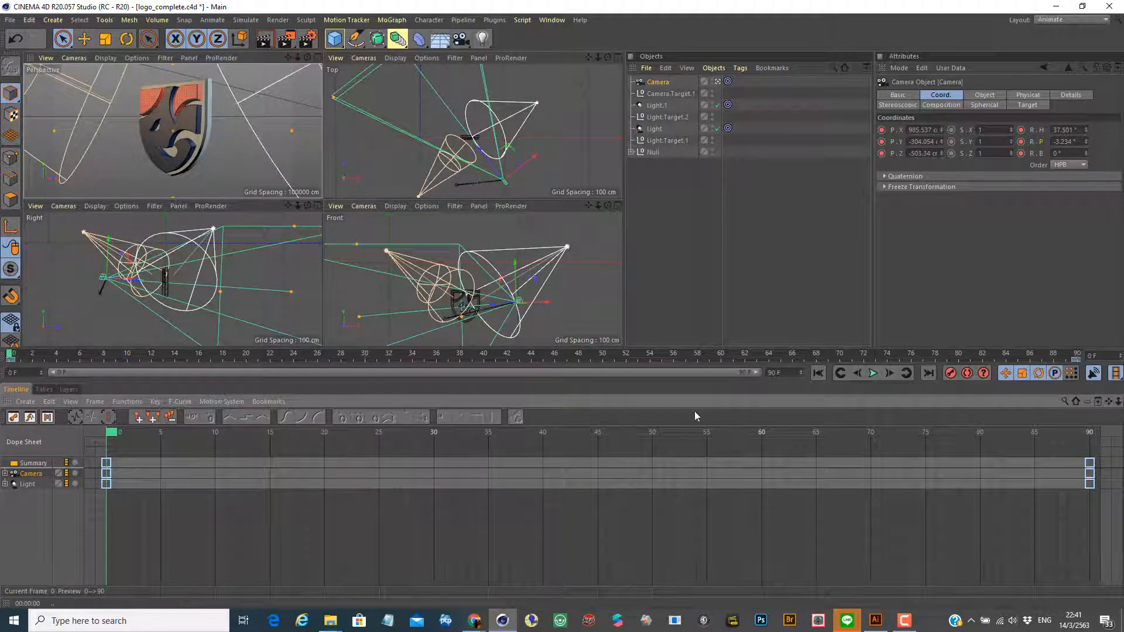
{"action": "left_click", "coordinate": [873, 374]}
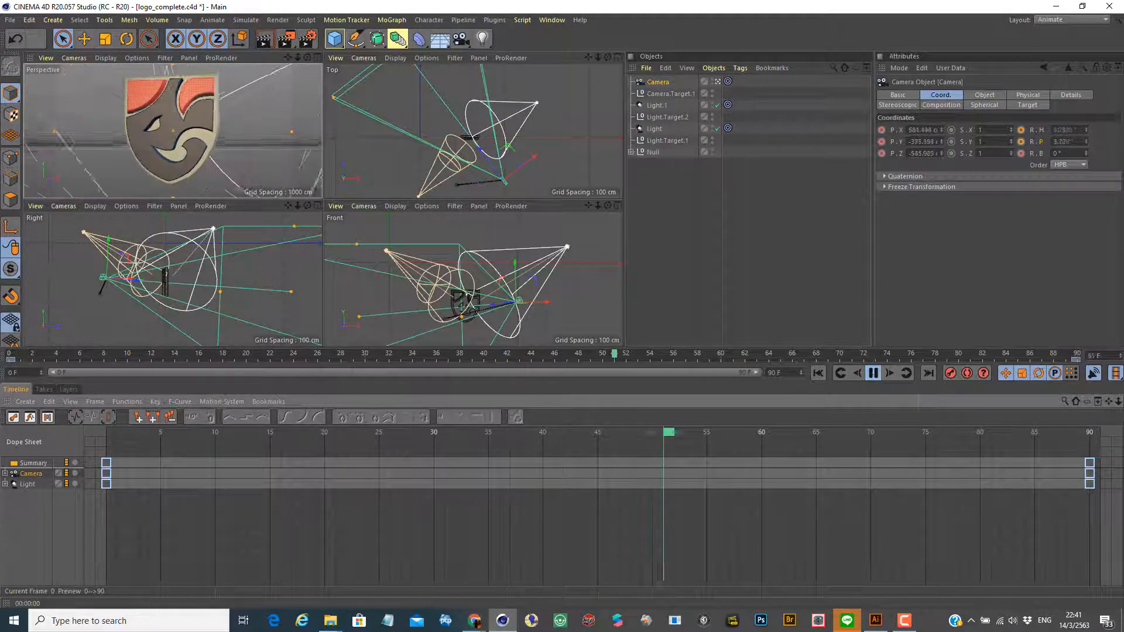
{"action": "left_click", "coordinate": [873, 375]}
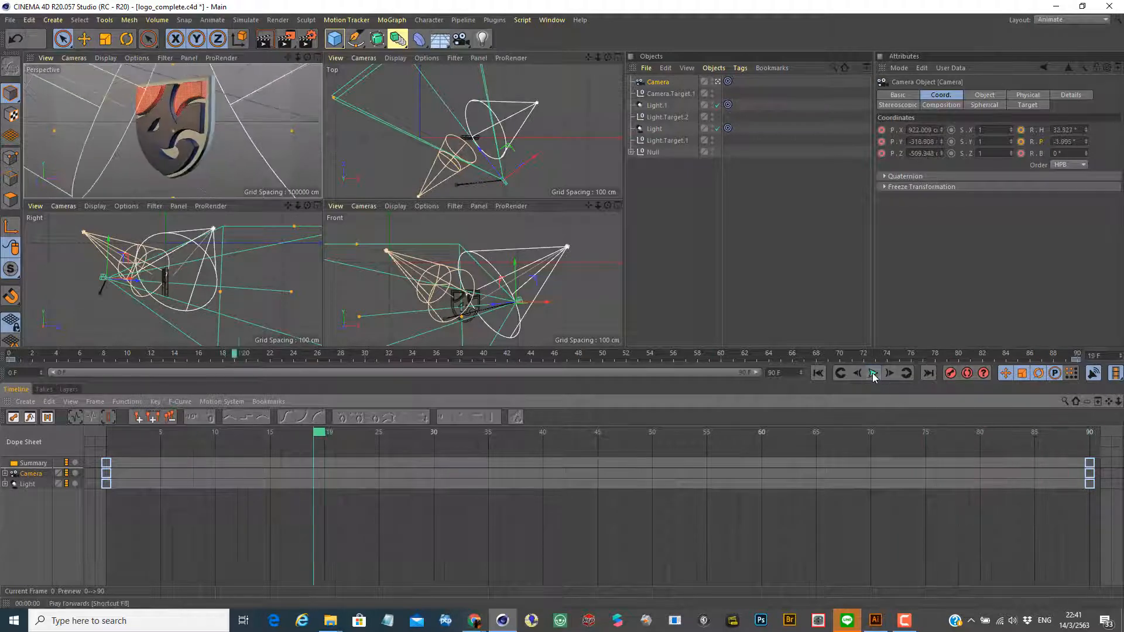
{"action": "left_click_drag", "start_coordinate": [316, 433], "coordinate": [60, 459]}
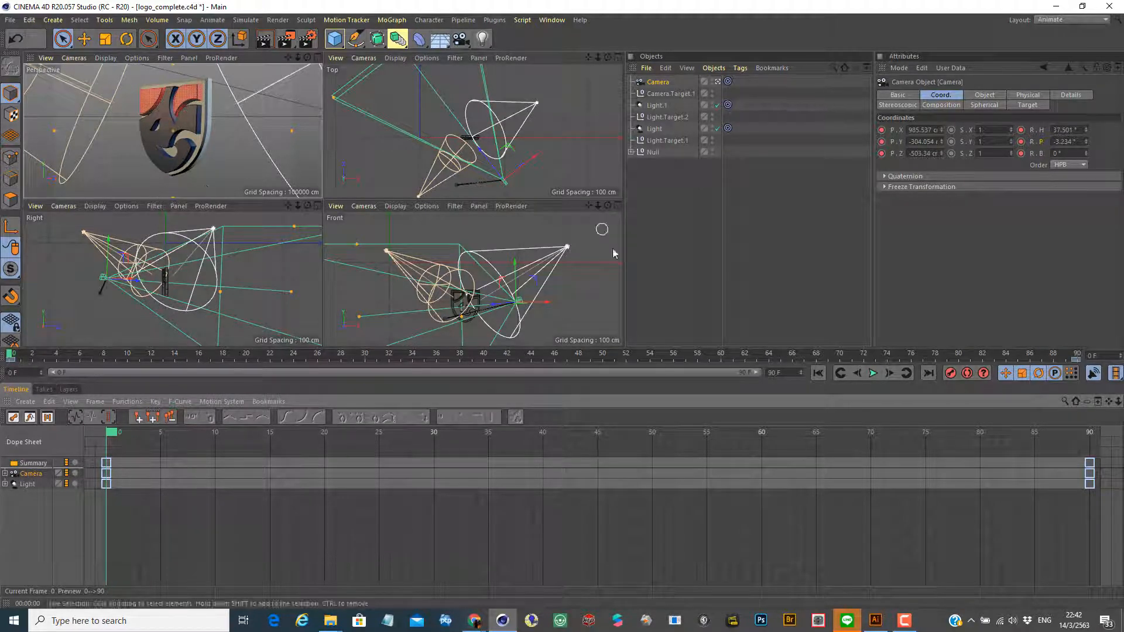
- Keyframe Light.1's position and rotation on all axes at frame 0
{"action": "left_click", "coordinate": [665, 105]}
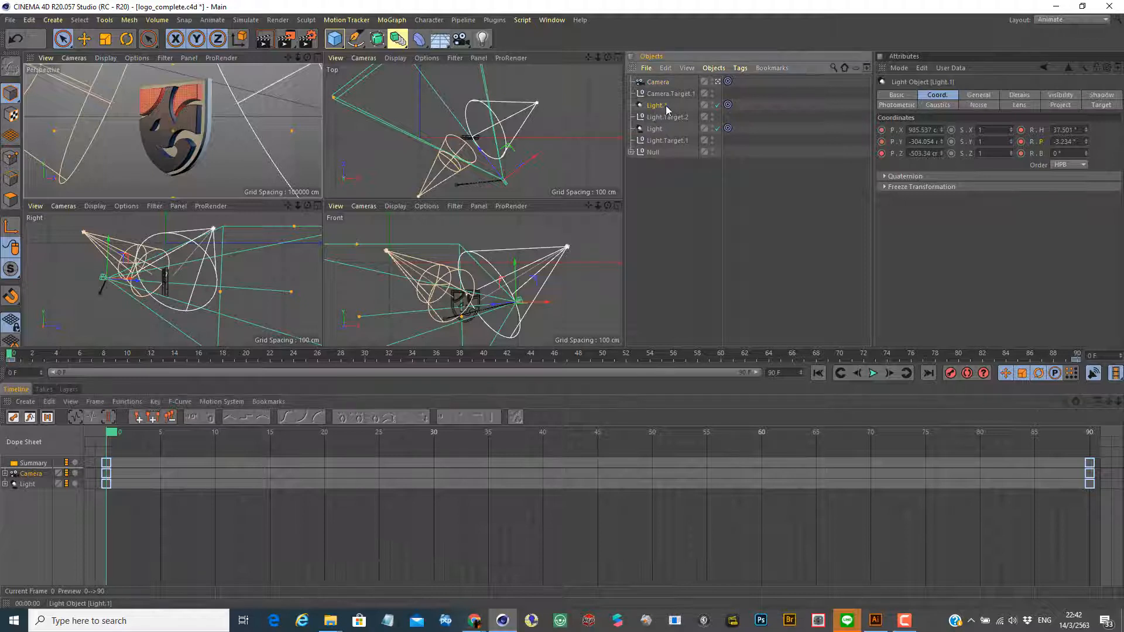
{"action": "left_click", "coordinate": [881, 130]}
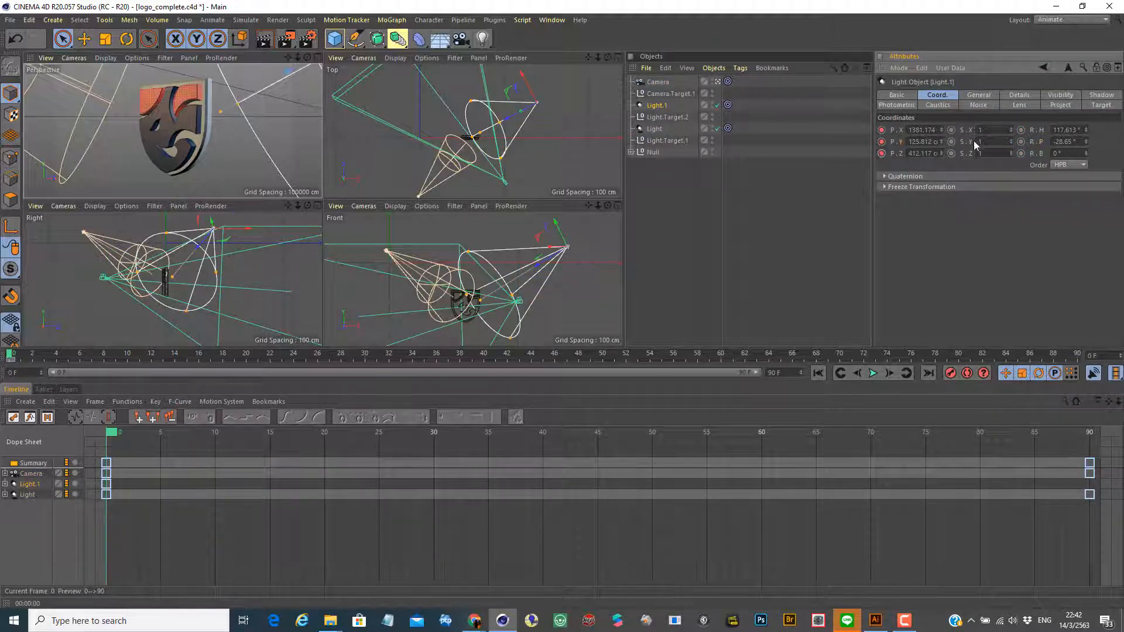
{"action": "left_click", "coordinate": [1022, 155]}
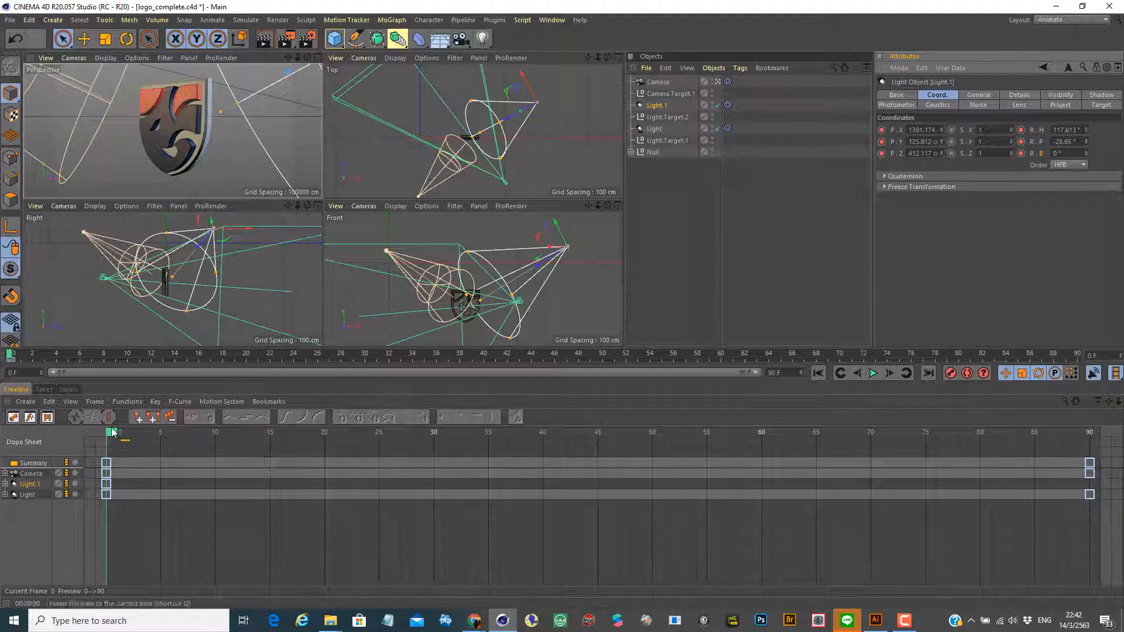
- At frame 90, move Light.1 in the Front and Top views to about X 14, Y -214, Z 285 cm
{"action": "left_click_drag", "start_coordinate": [116, 436], "coordinate": [1119, 462]}
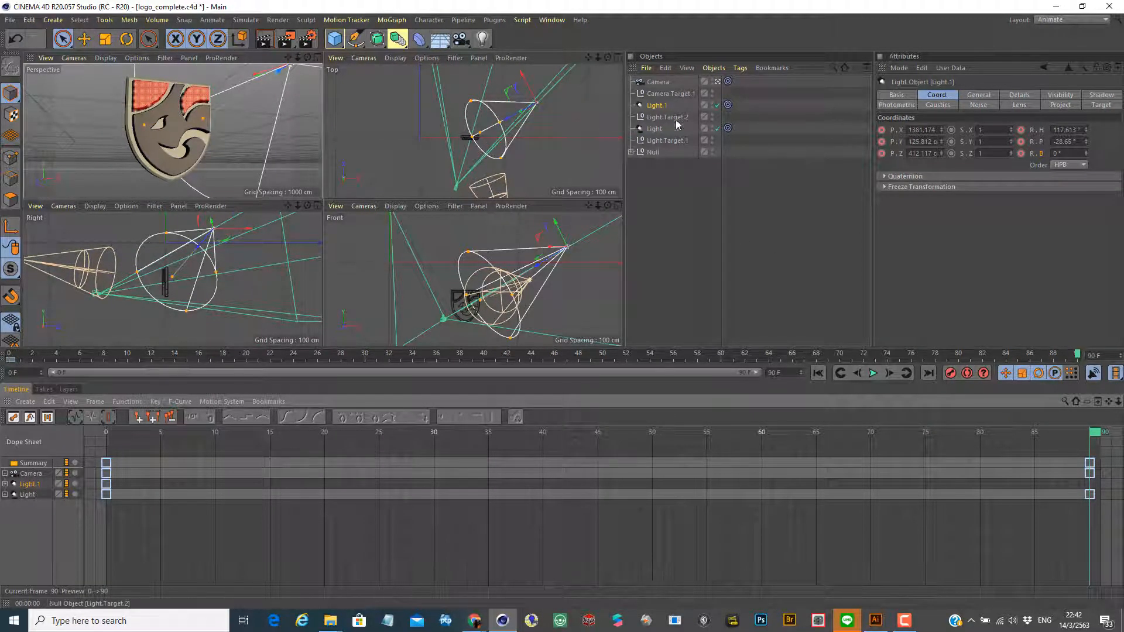
{"action": "left_click", "coordinate": [662, 107]}
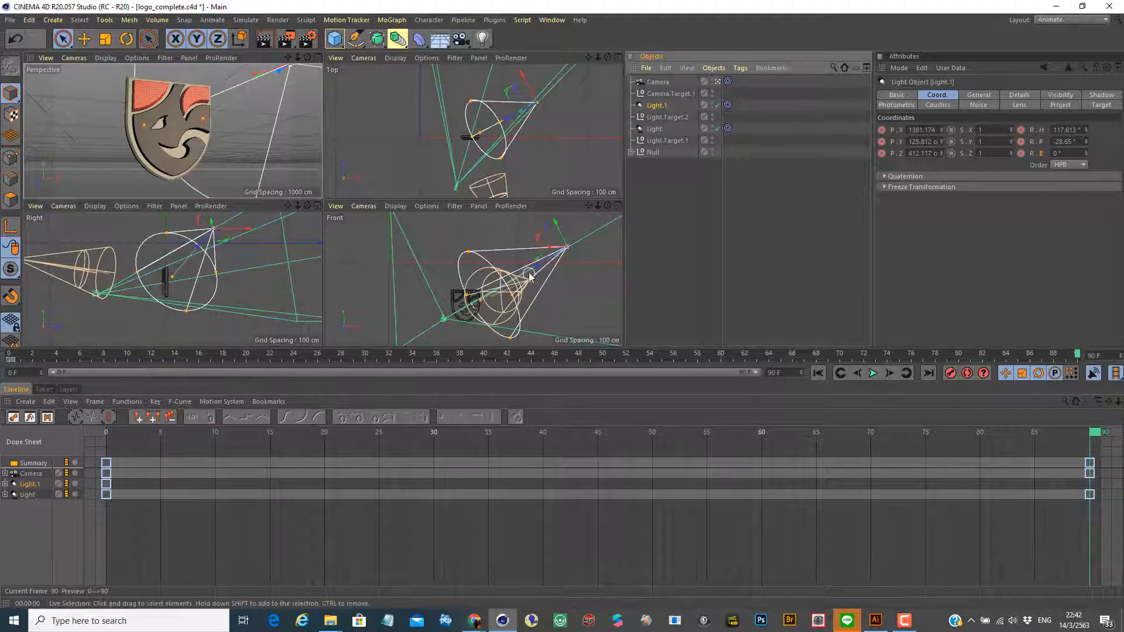
{"action": "left_click_drag", "start_coordinate": [536, 267], "coordinate": [487, 294]}
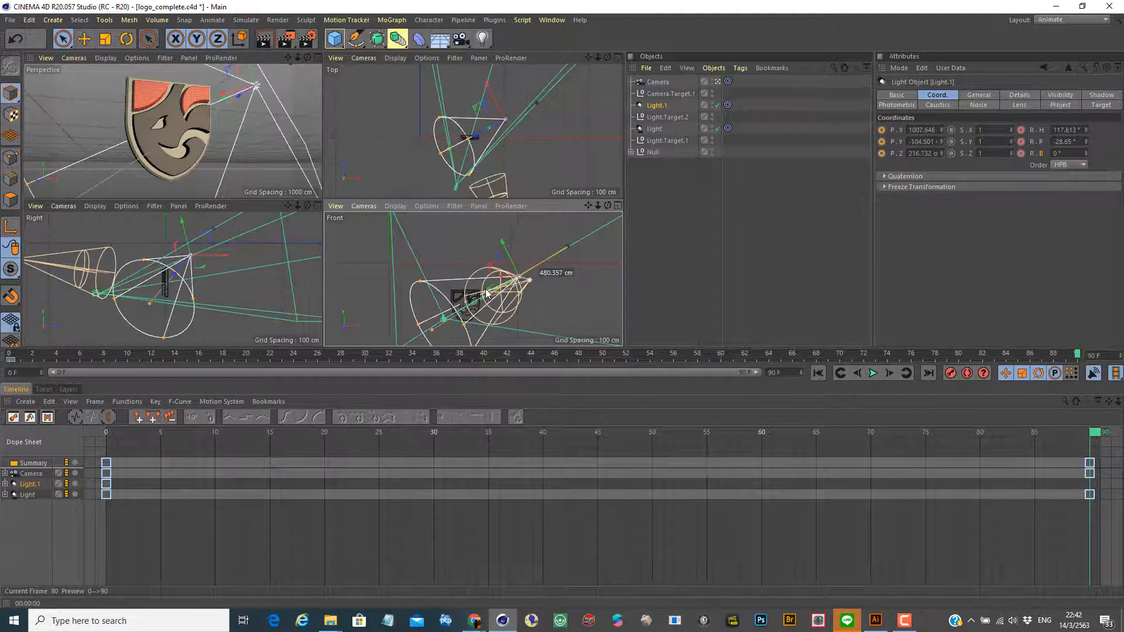
{"action": "left_click_drag", "start_coordinate": [505, 119], "coordinate": [488, 86]}
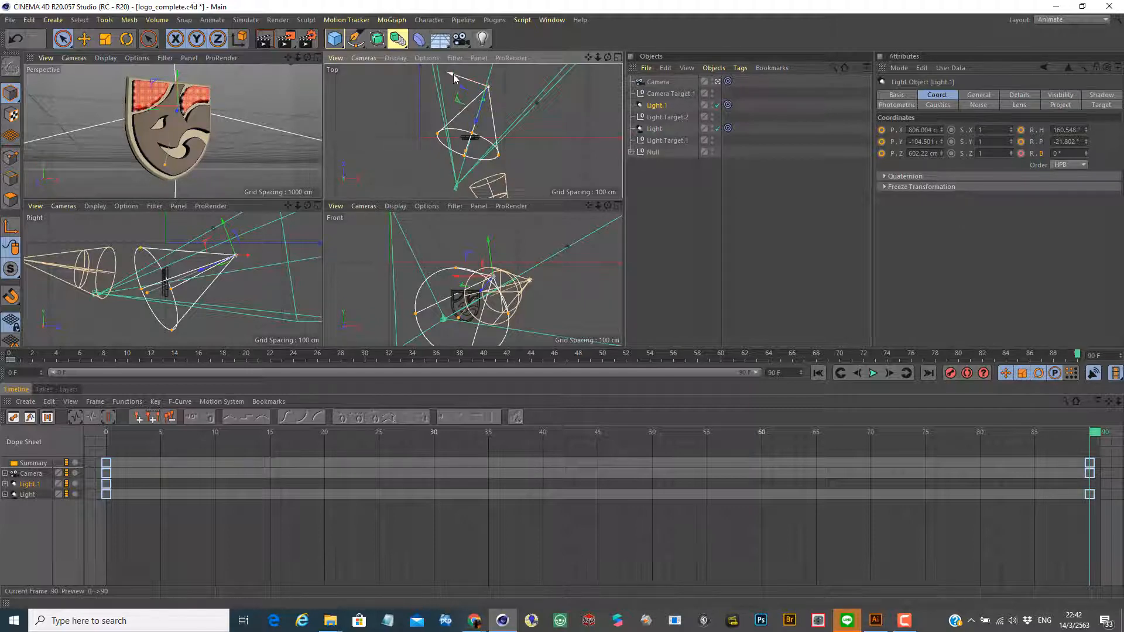
{"action": "left_click_drag", "start_coordinate": [453, 72], "coordinate": [402, 151]}
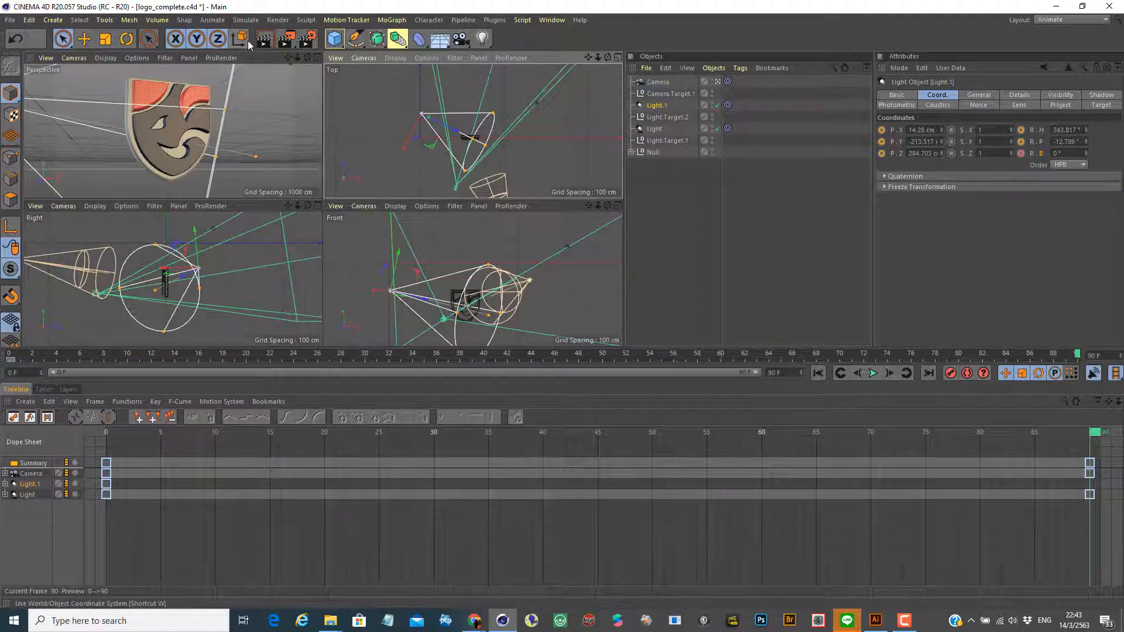
- Test-render the Perspective view at frame 90 to check Light.1's effect on the shield
{"action": "left_click", "coordinate": [265, 44]}
{"action": "left_click", "coordinate": [266, 60]}
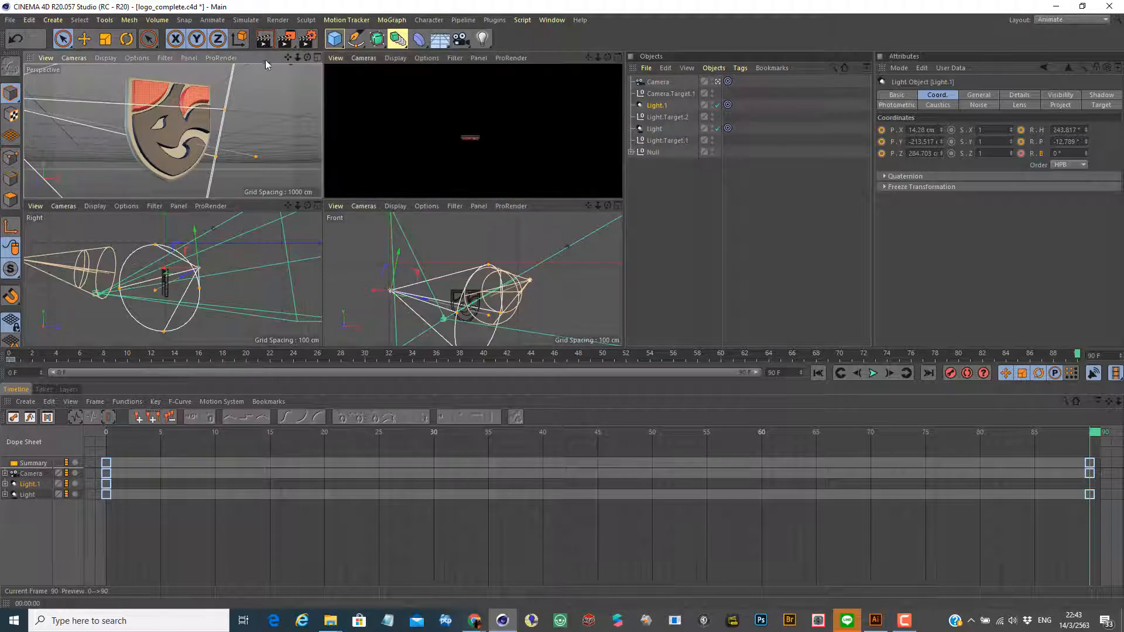
{"action": "left_click", "coordinate": [261, 41]}
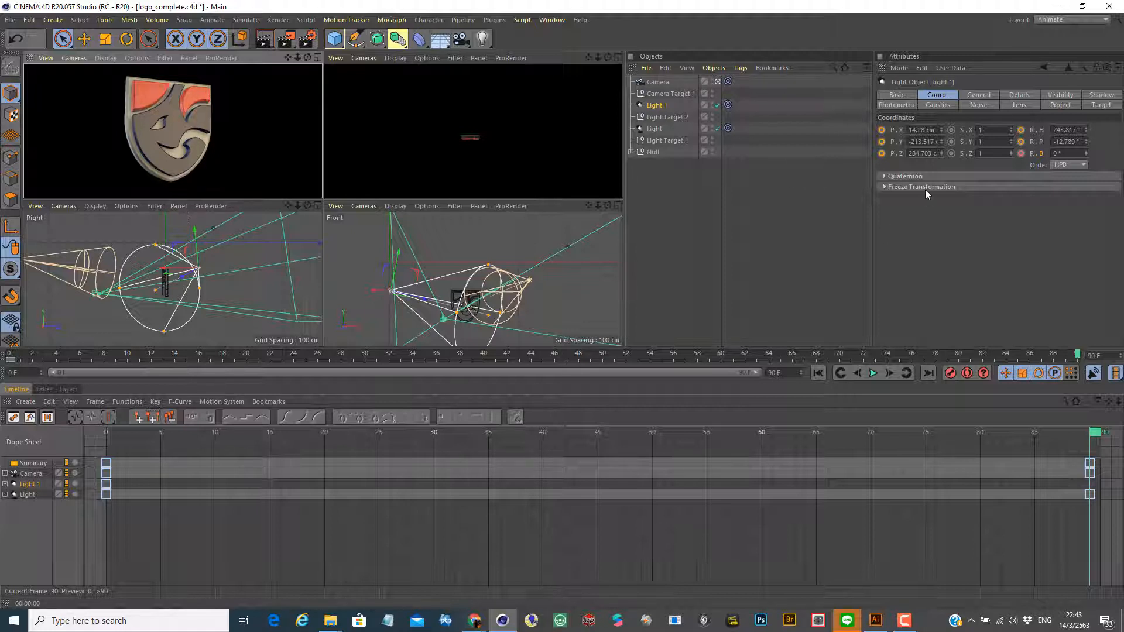
- Add keyframes at frame 90 for Light.1's position and rotation on all axes
{"action": "left_click", "coordinate": [882, 130]}
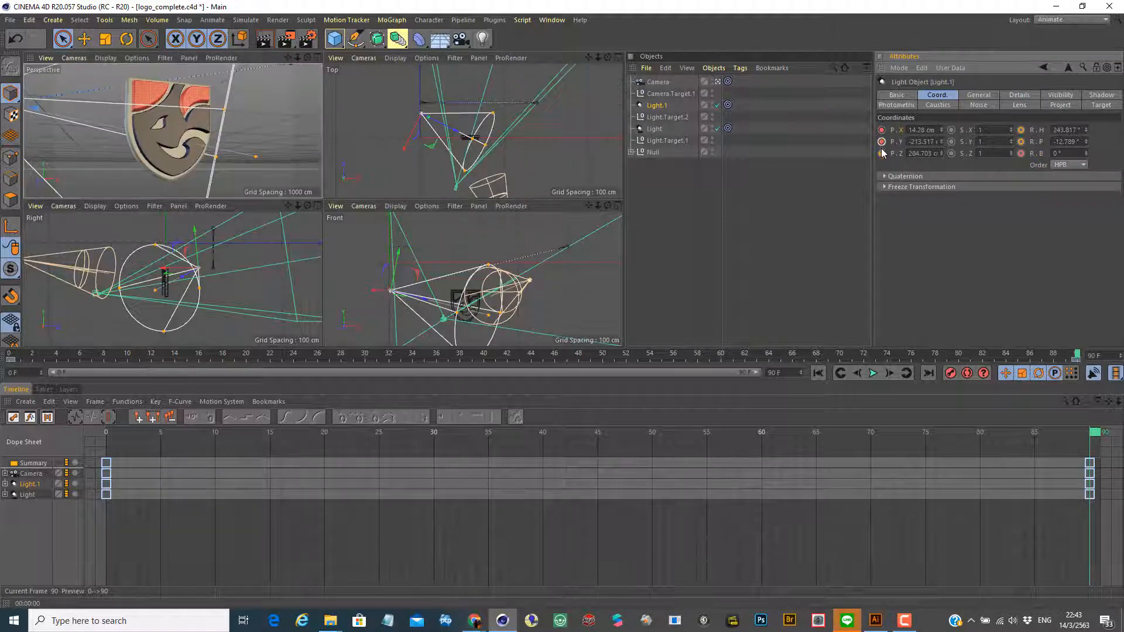
{"action": "left_click", "coordinate": [882, 153]}
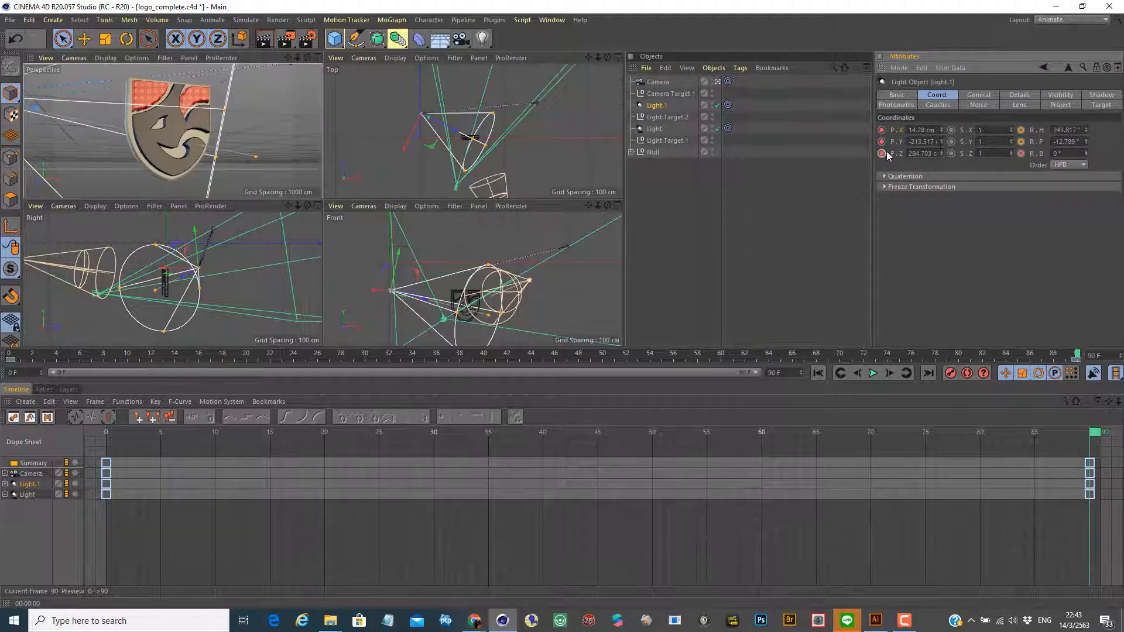
{"action": "left_click", "coordinate": [1021, 142]}
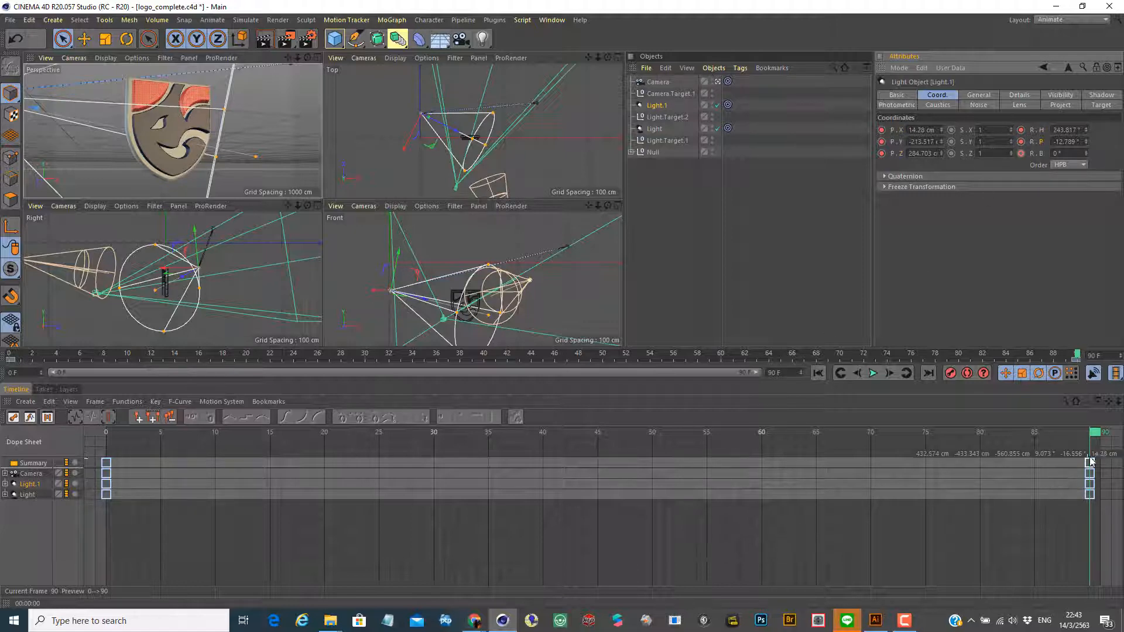
- Play the combined camera and light animation from frame 0, stop it and rewind to frame 0
{"action": "mouse_move", "coordinate": [1096, 434]}
{"action": "left_mouse_down"}
{"action": "mouse_move", "coordinate": [761, 450]}
{"action": "mouse_move", "coordinate": [38, 449]}
{"action": "left_mouse_up"}
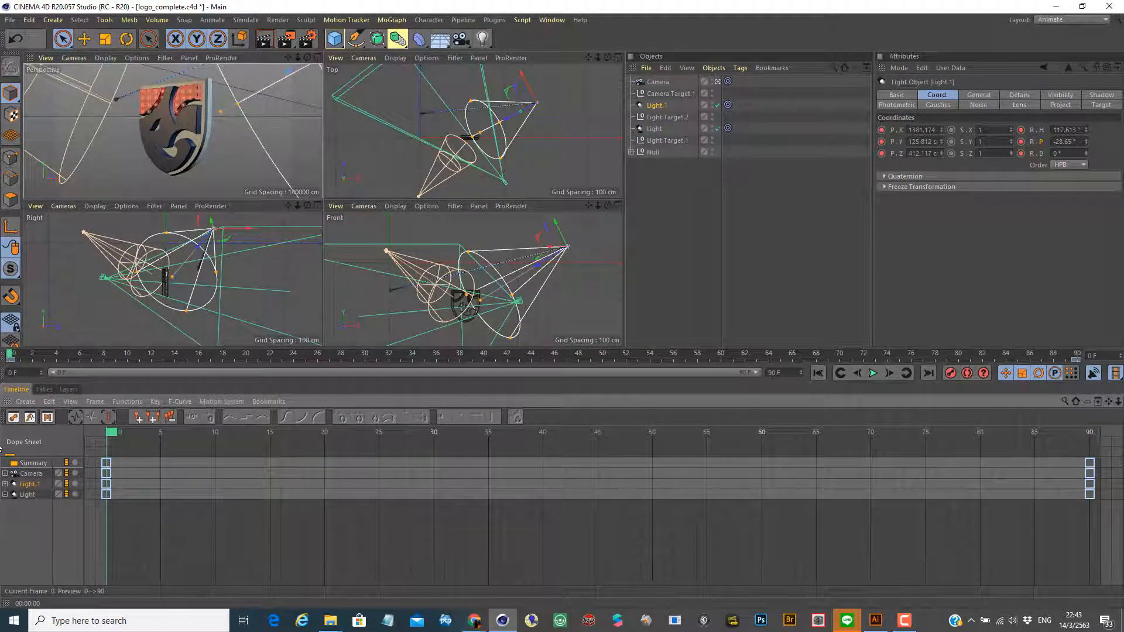
{"action": "key", "text": "F8"}
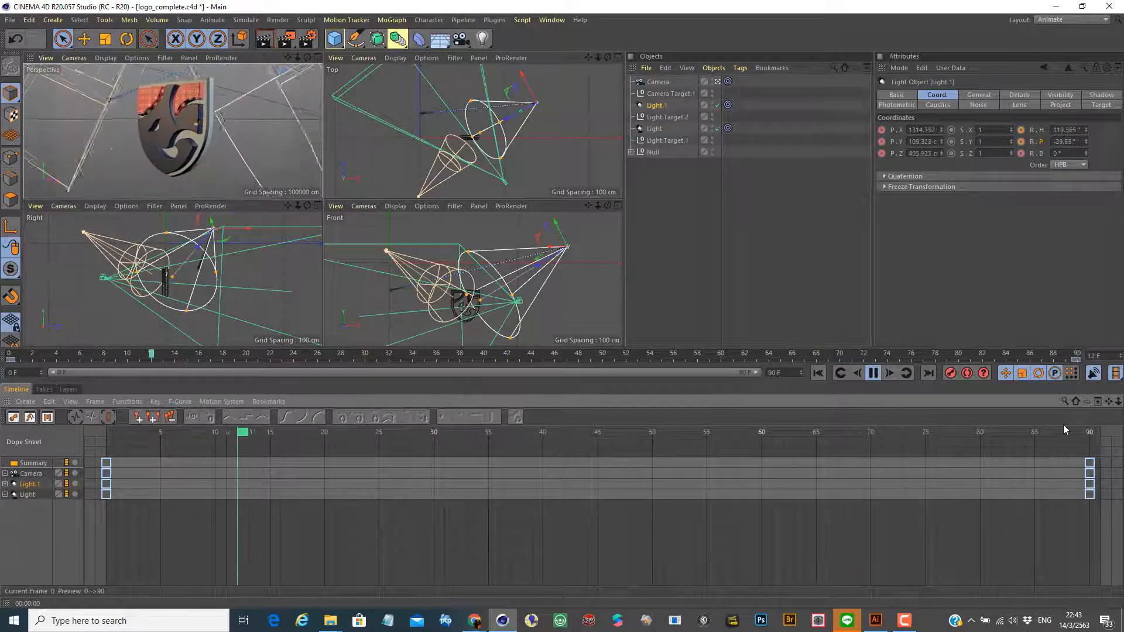
{"action": "key", "text": "F8"}
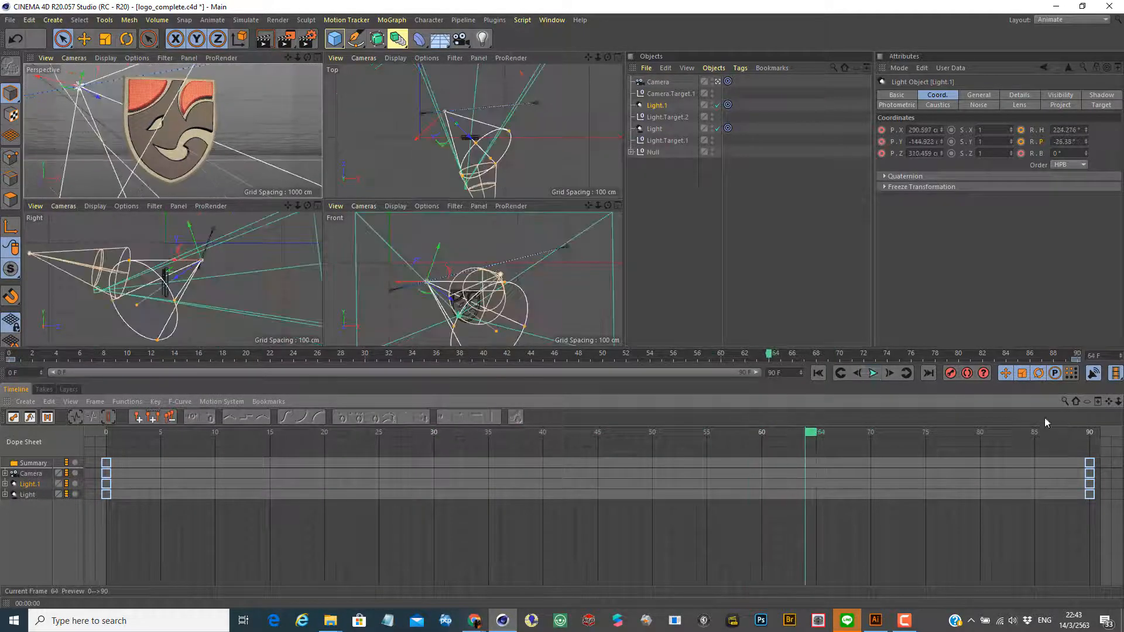
{"action": "left_click_drag", "start_coordinate": [808, 433], "coordinate": [109, 456]}
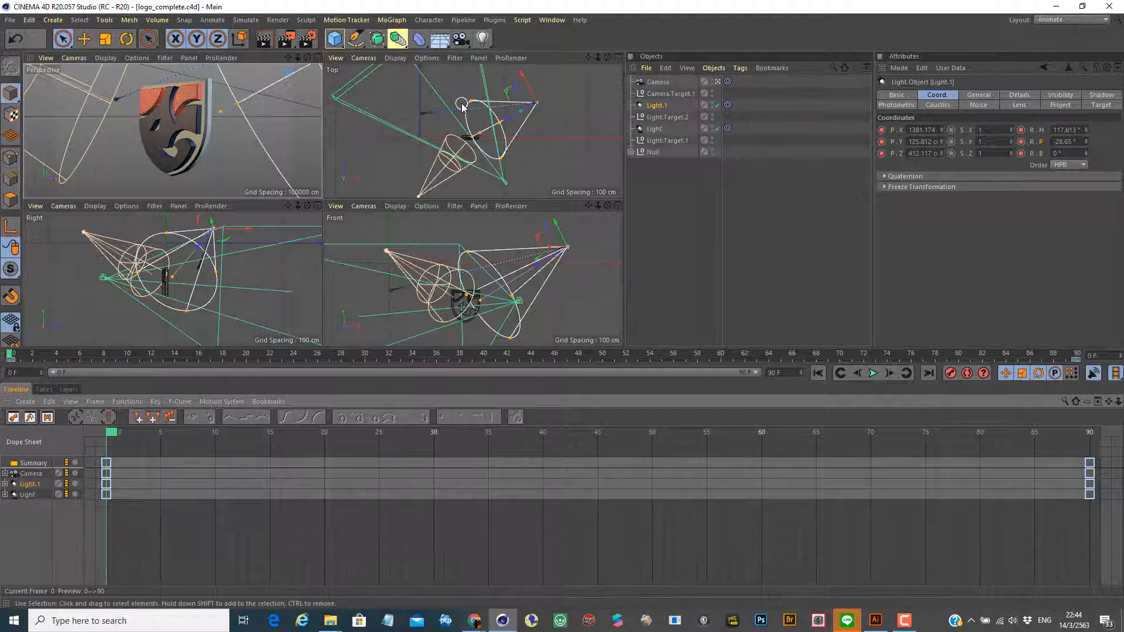
- Render the animation to the Picture Viewer and maximize the viewer window
{"action": "left_click", "coordinate": [286, 40]}
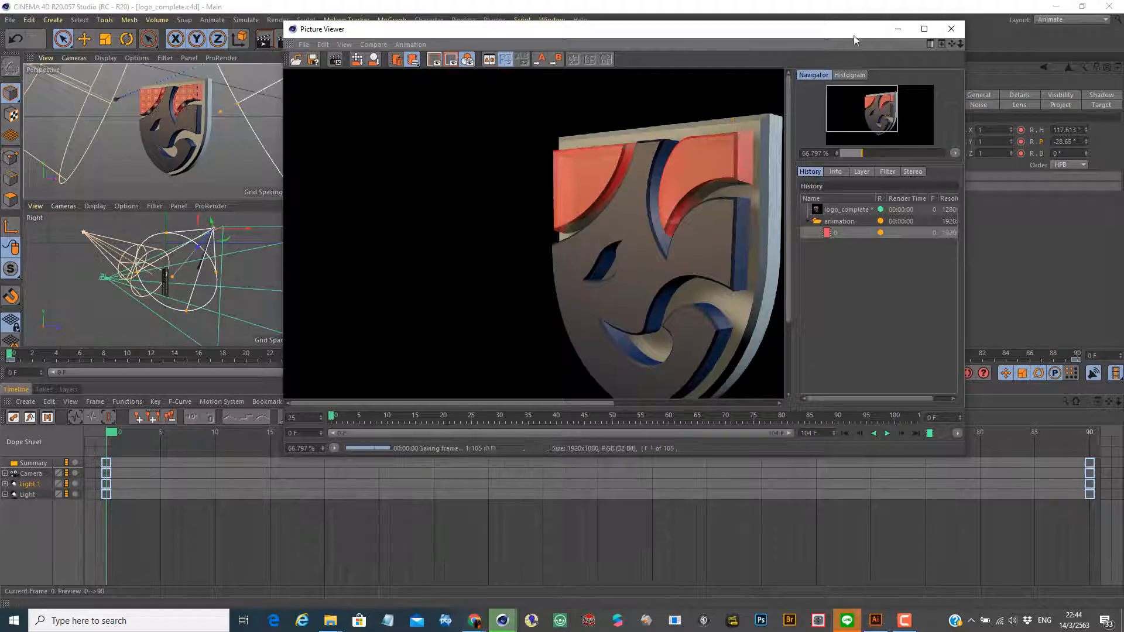
{"action": "left_click", "coordinate": [924, 28]}
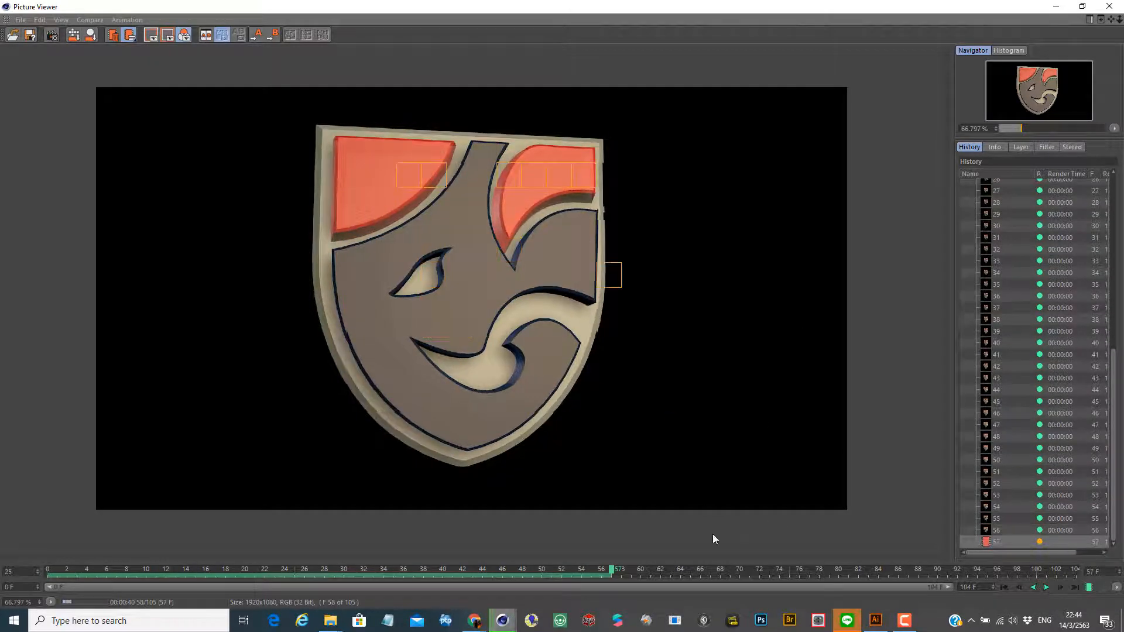
- Search Windows for "af" and launch Adobe After Effects CC 2018 while the render runs
{"action": "left_click", "coordinate": [114, 622]}
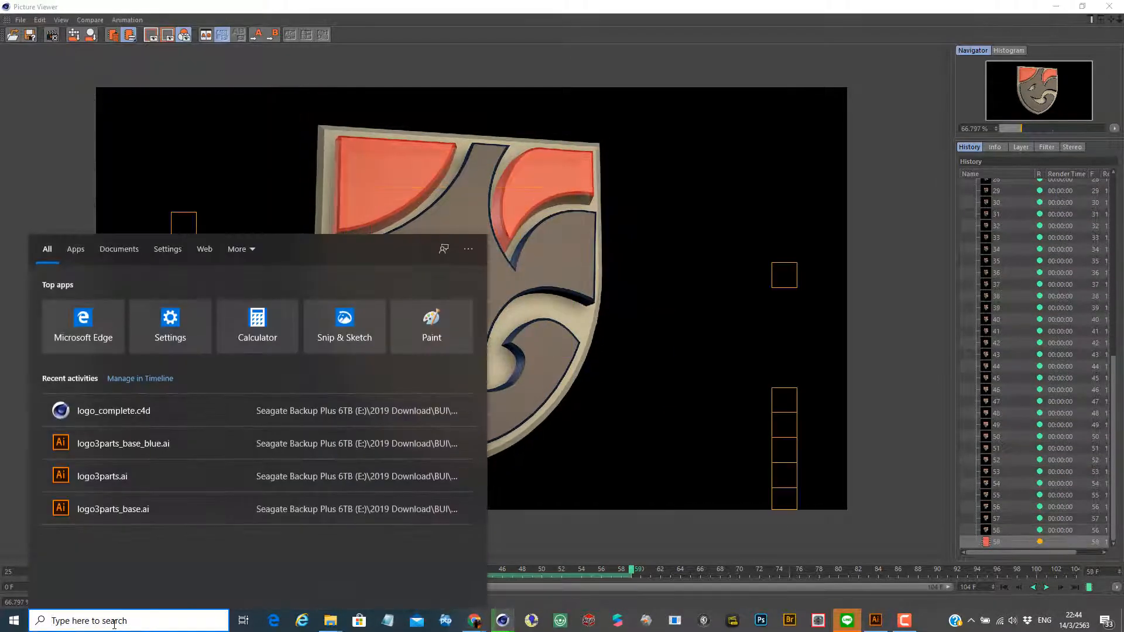
{"action": "type", "text": "af"}
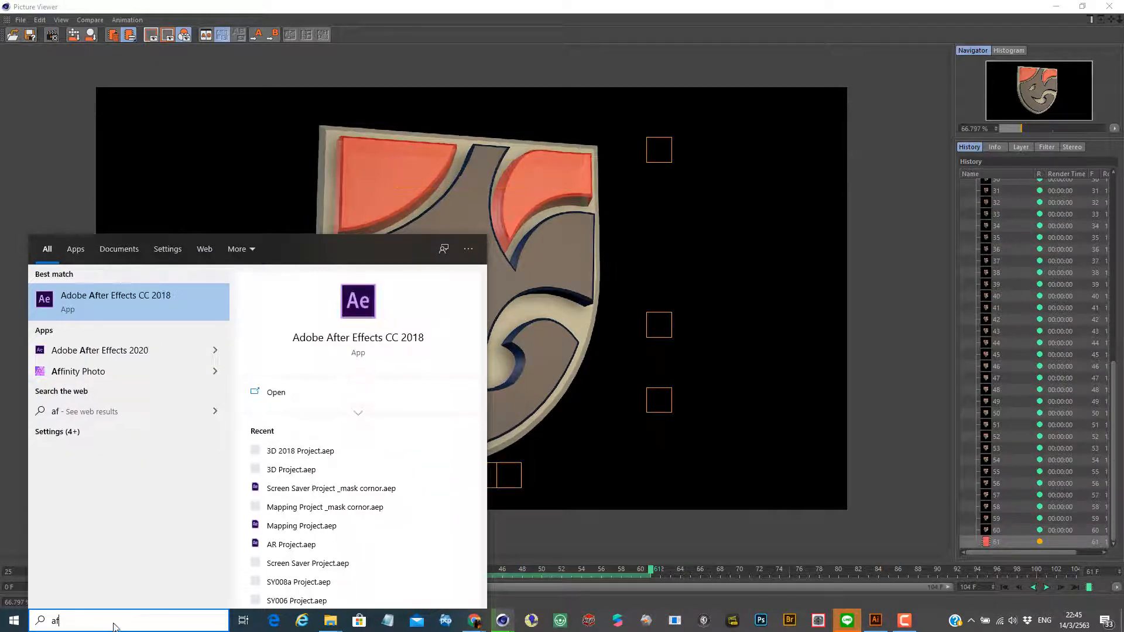
{"action": "left_click", "coordinate": [154, 309]}
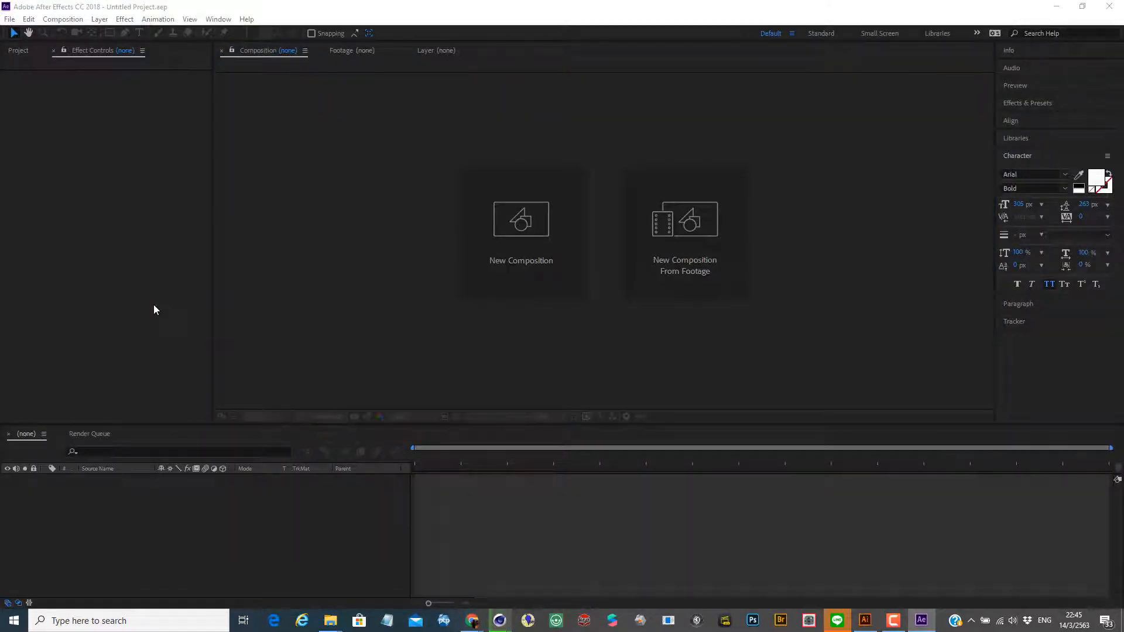
- Dismiss the Start window and create a new 1920 x 1080 px composition at 25 frames per second
{"action": "left_click", "coordinate": [508, 229]}
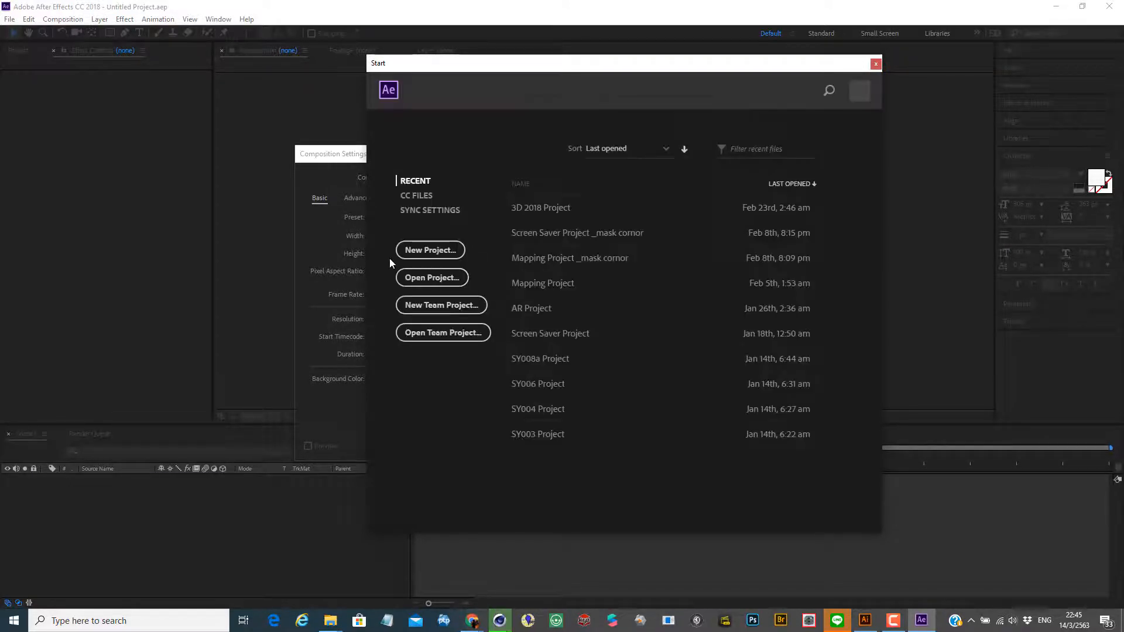
{"action": "left_click", "coordinate": [875, 64]}
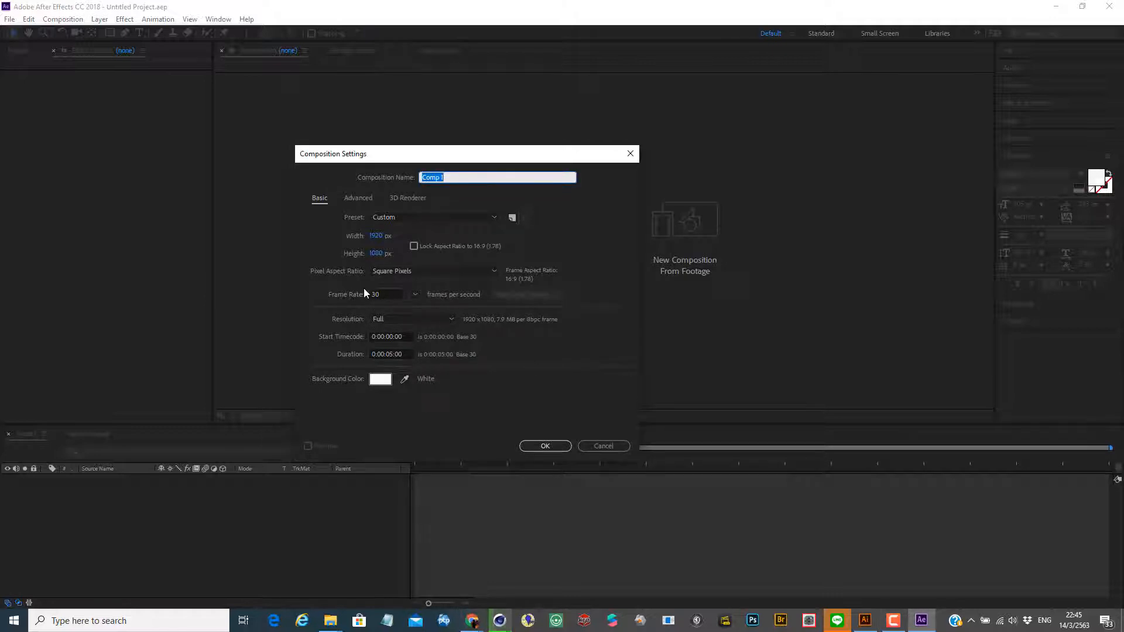
{"action": "left_click", "coordinate": [388, 292]}
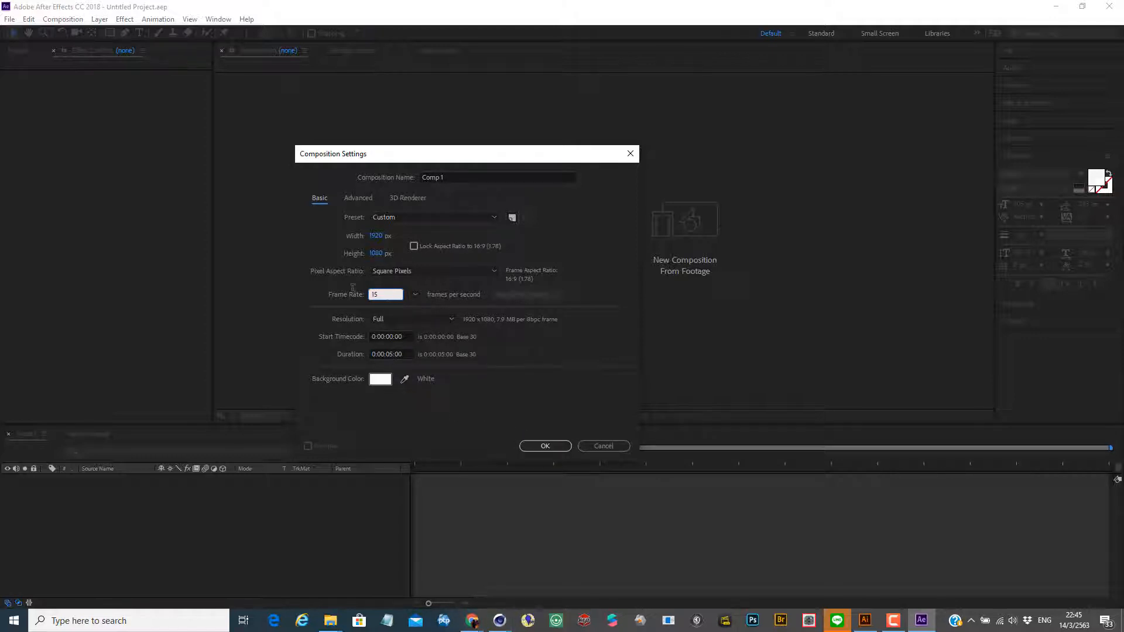
{"action": "key", "text": "ctrl+a"}
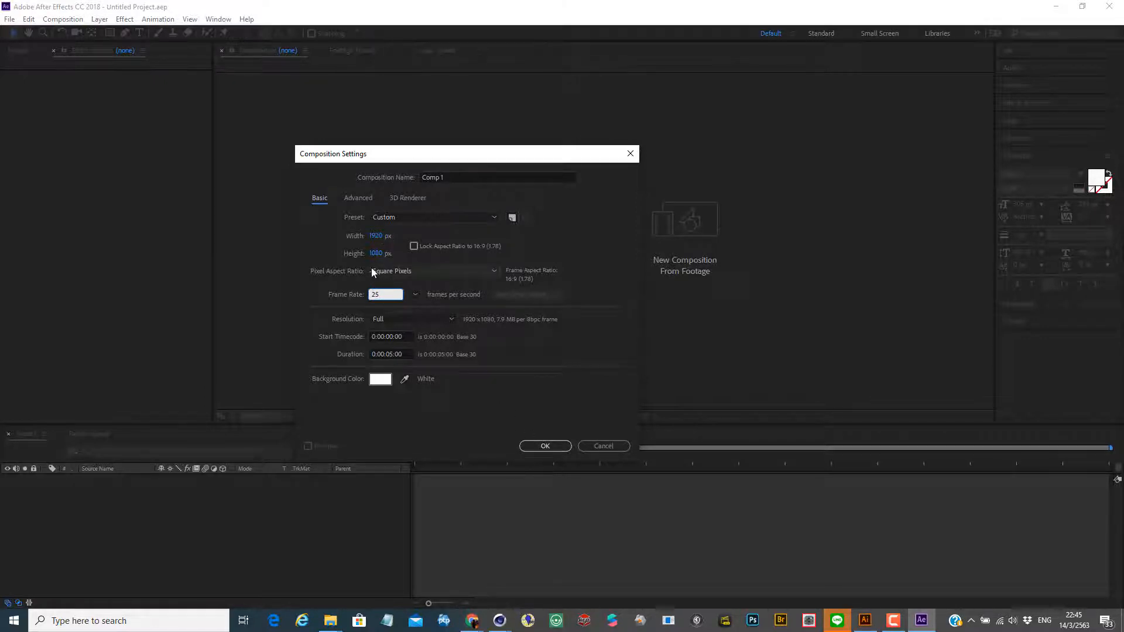
{"action": "left_click", "coordinate": [551, 449]}
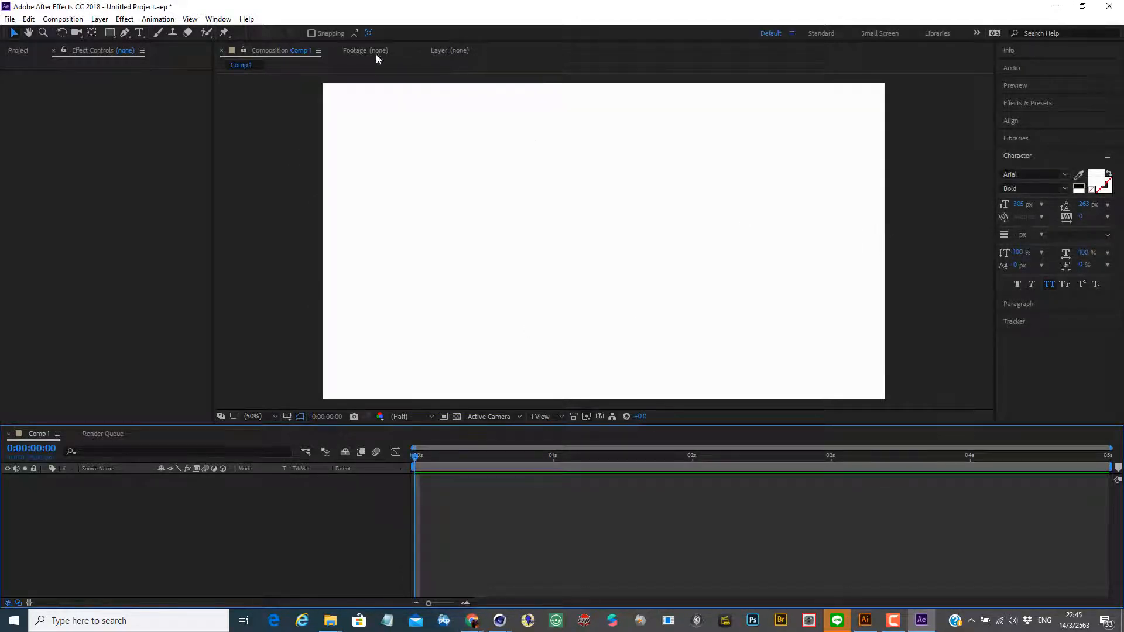
{"action": "left_click", "coordinate": [74, 19]}
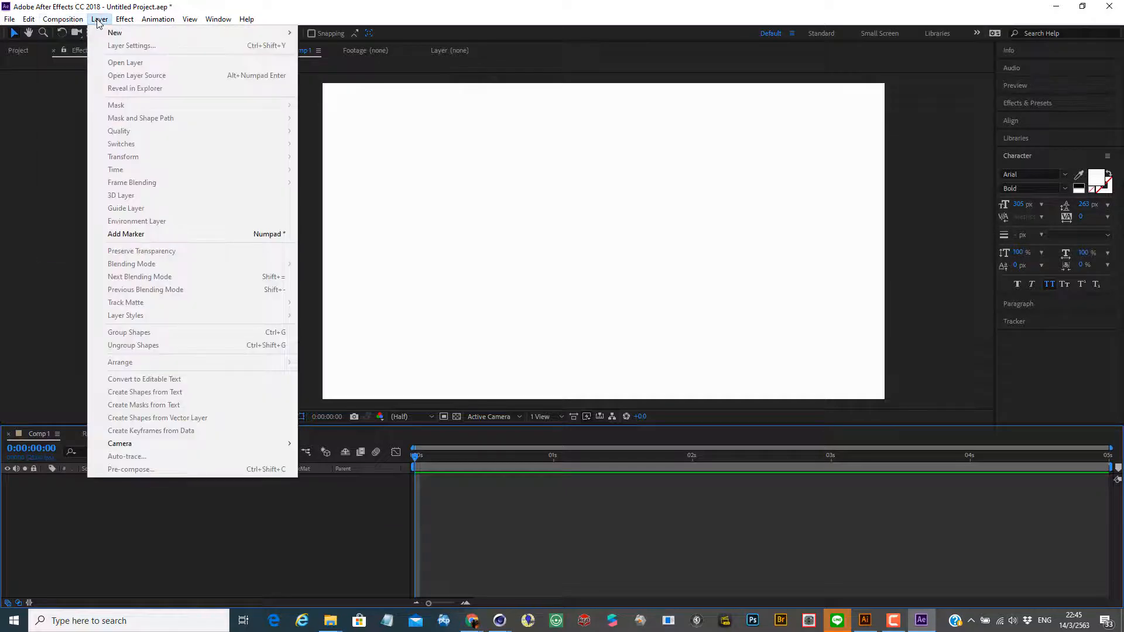
- Set the composition's background color to gray (858282)
{"action": "mouse_move", "coordinate": [111, 33]}
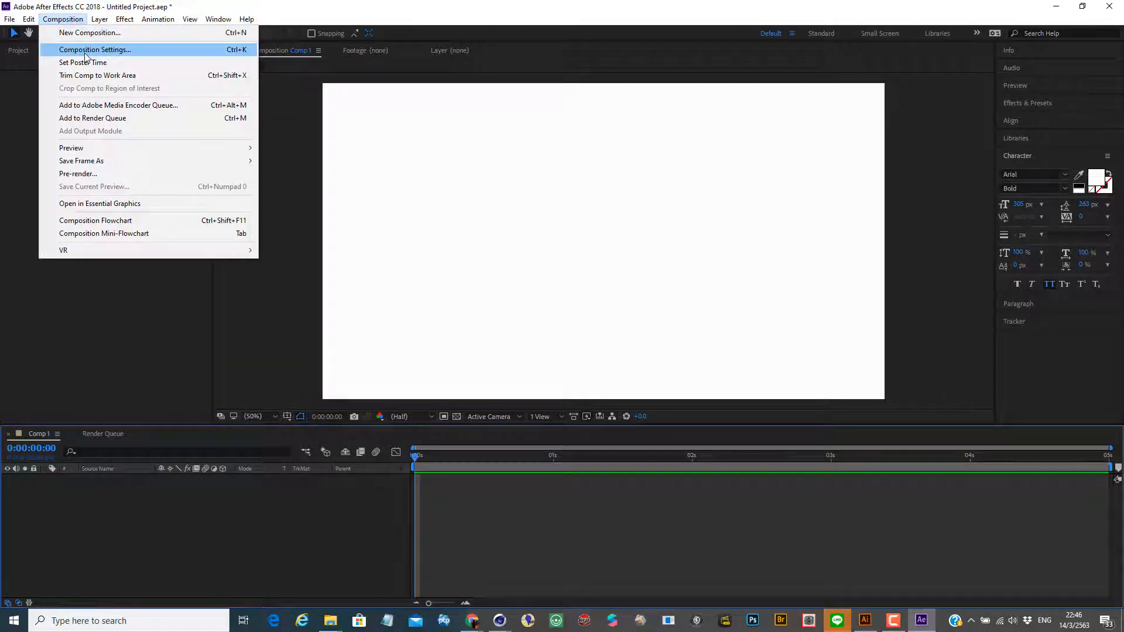
{"action": "left_click", "coordinate": [85, 51]}
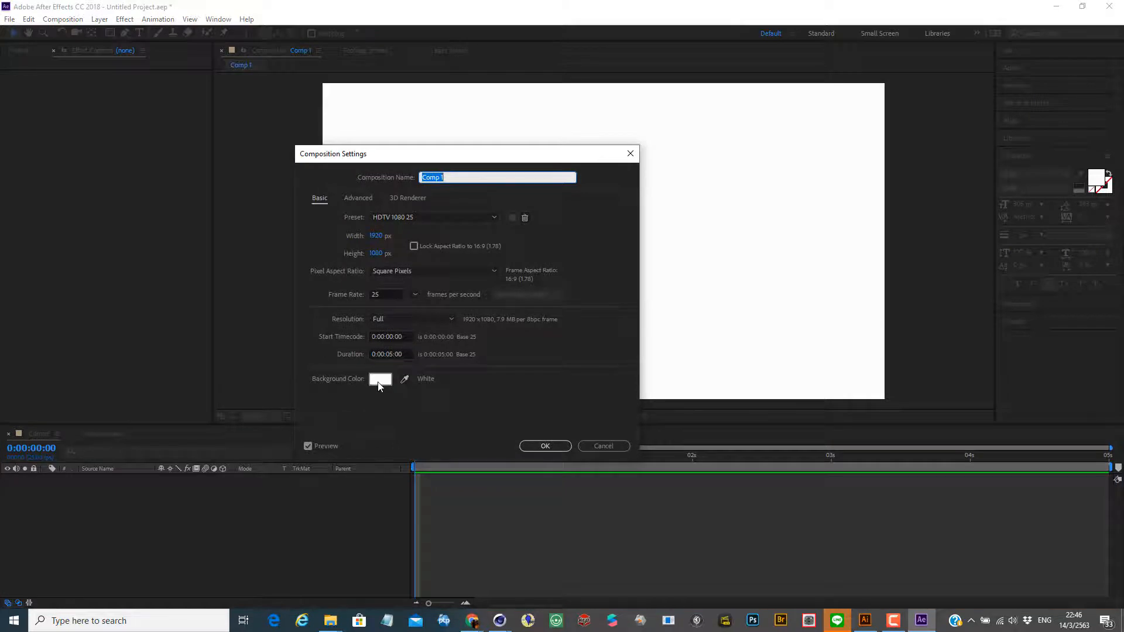
{"action": "left_click", "coordinate": [378, 385]}
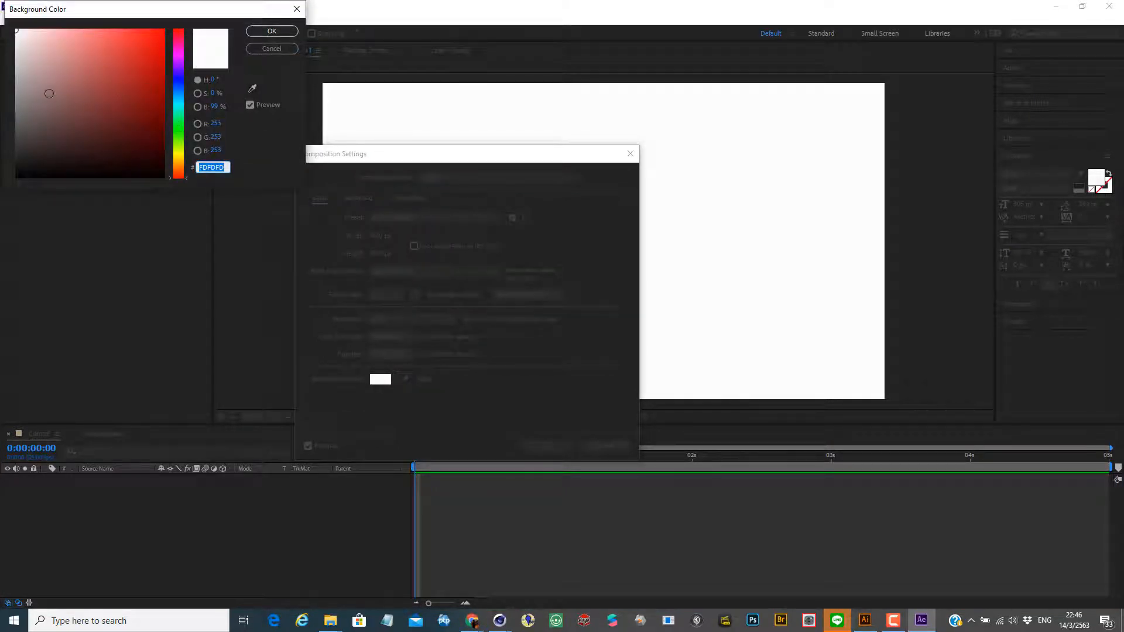
{"action": "left_click", "coordinate": [49, 94]}
{"action": "left_click_drag", "start_coordinate": [26, 103], "coordinate": [19, 100]}
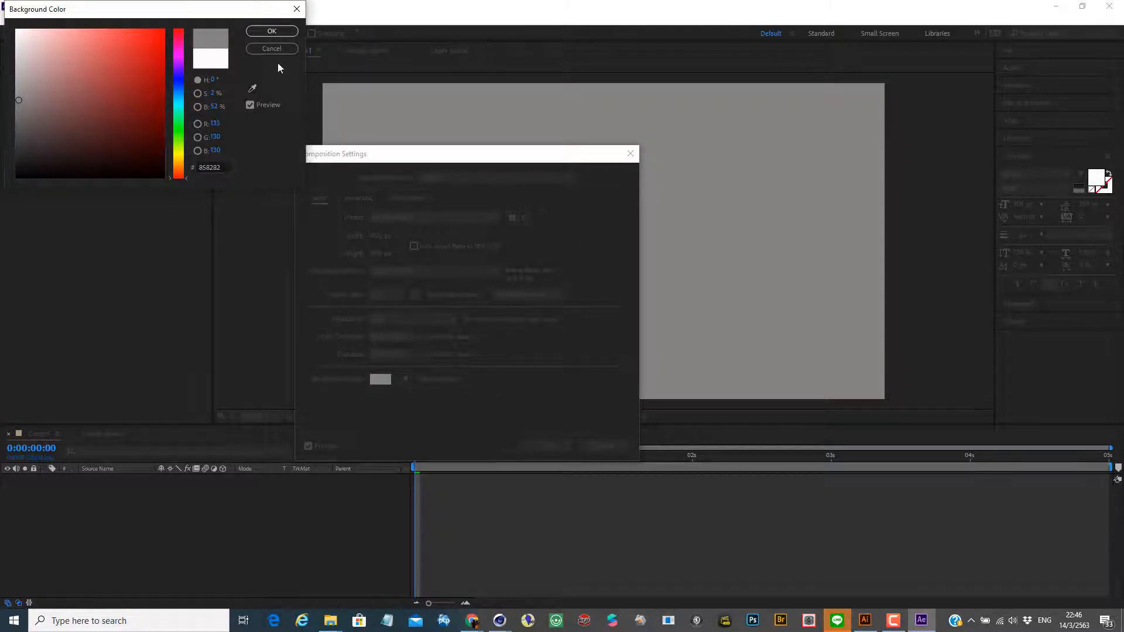
{"action": "left_click", "coordinate": [272, 31]}
{"action": "left_click", "coordinate": [545, 446]}
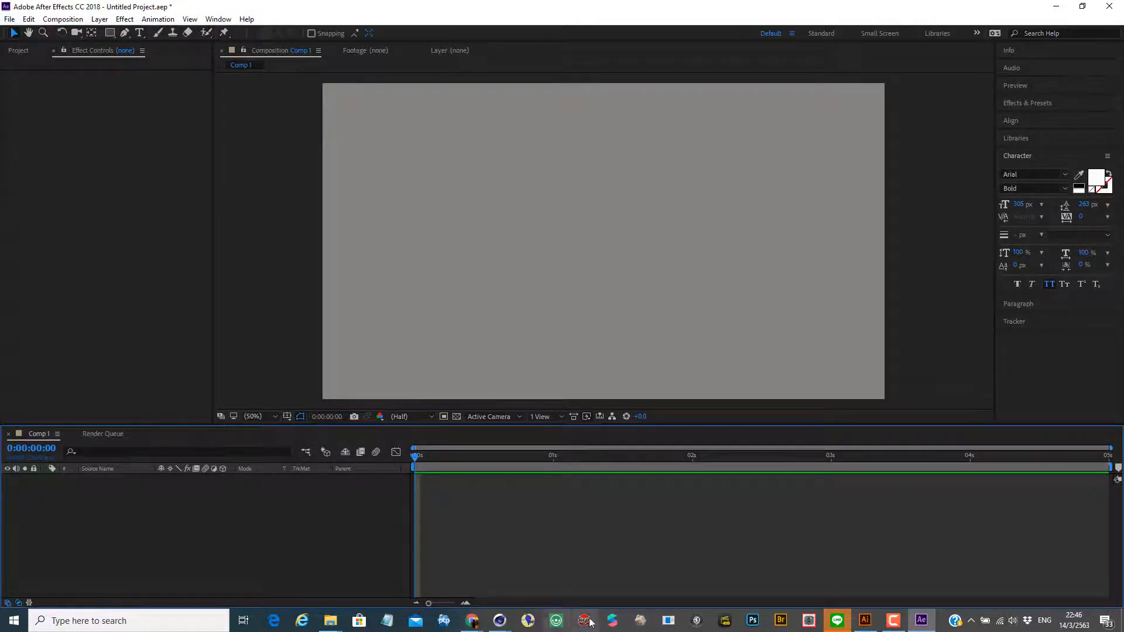
- Import logo_complete.c4d as footage from the 2019 Download > BUI > Online Class folder on the Seagate Backup Plus drive (E:)
{"action": "left_click", "coordinate": [10, 19]}
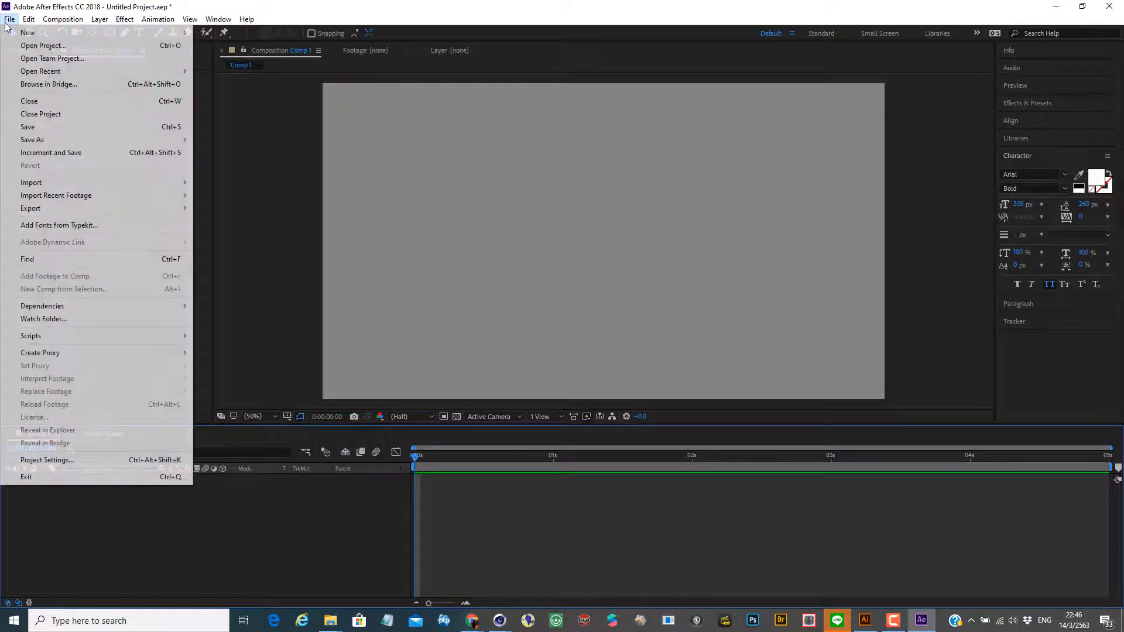
{"action": "mouse_move", "coordinate": [58, 189]}
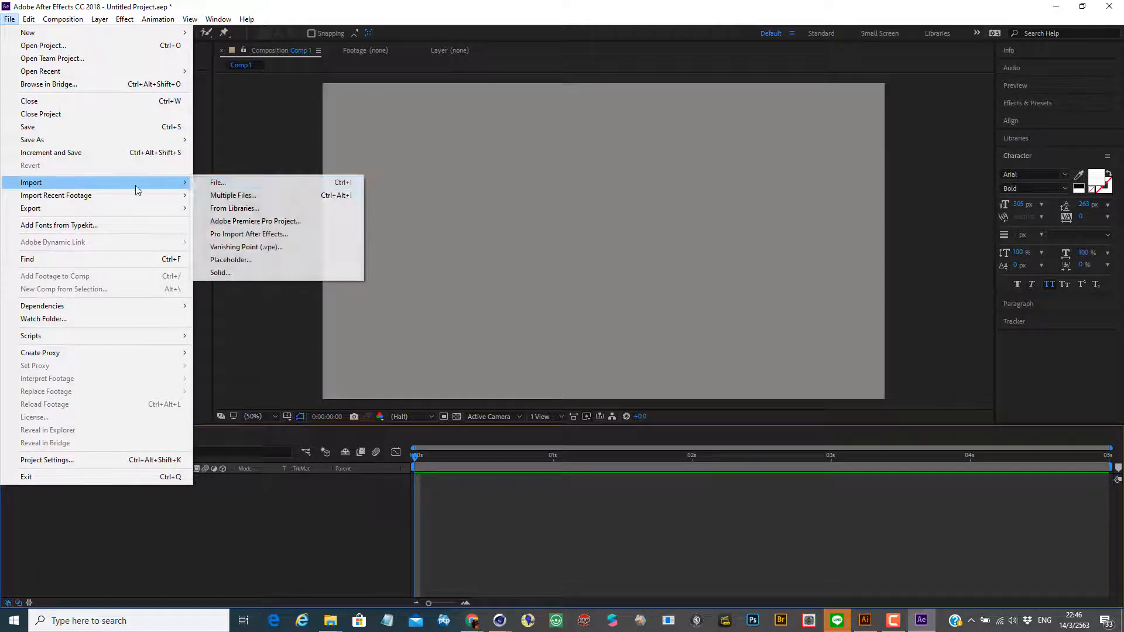
{"action": "left_click", "coordinate": [219, 184]}
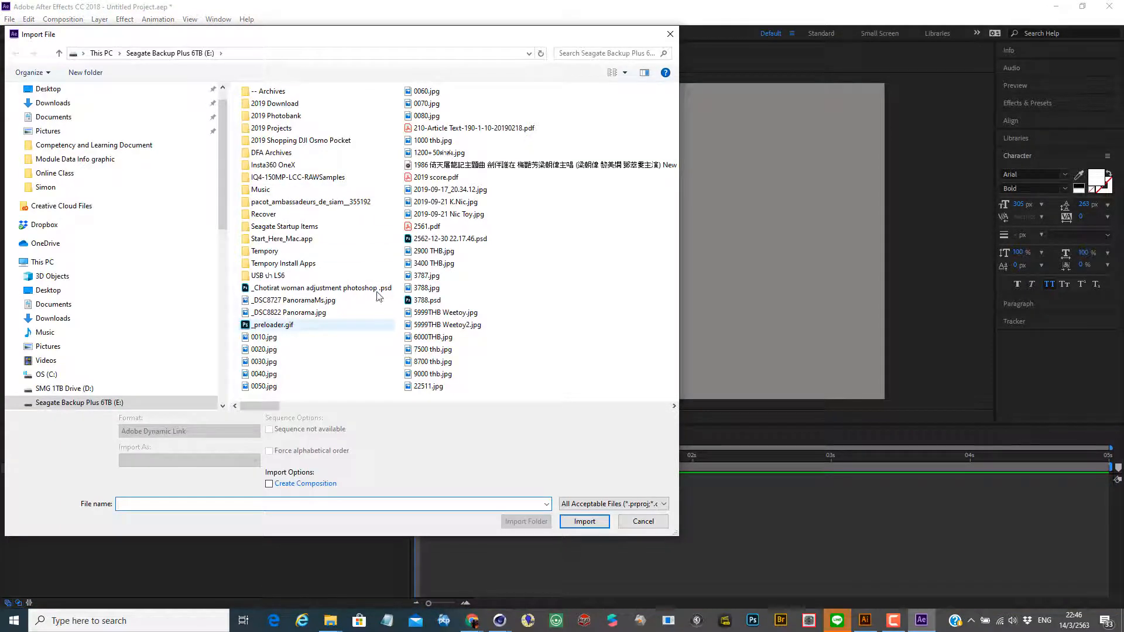
{"action": "left_click", "coordinate": [79, 406]}
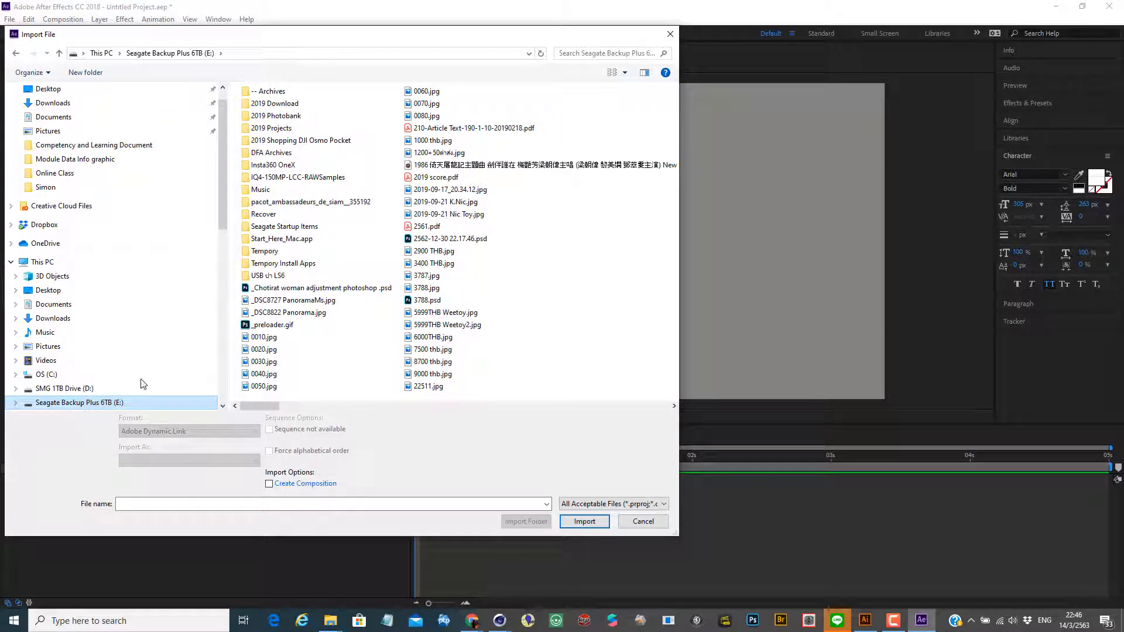
{"action": "double_click", "coordinate": [281, 105]}
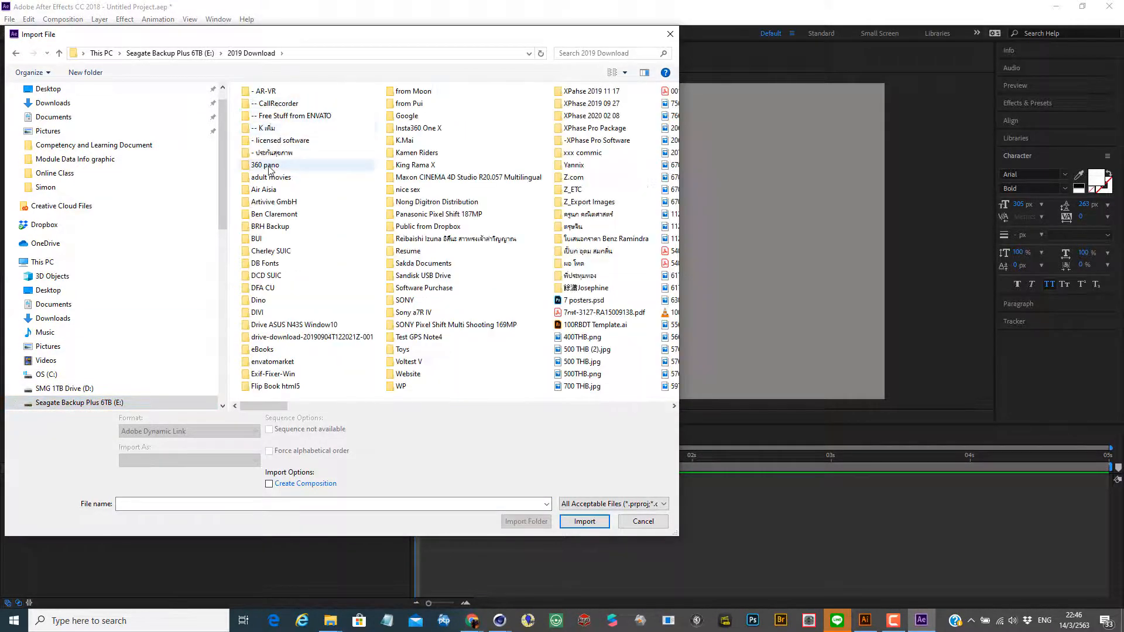
{"action": "double_click", "coordinate": [257, 238]}
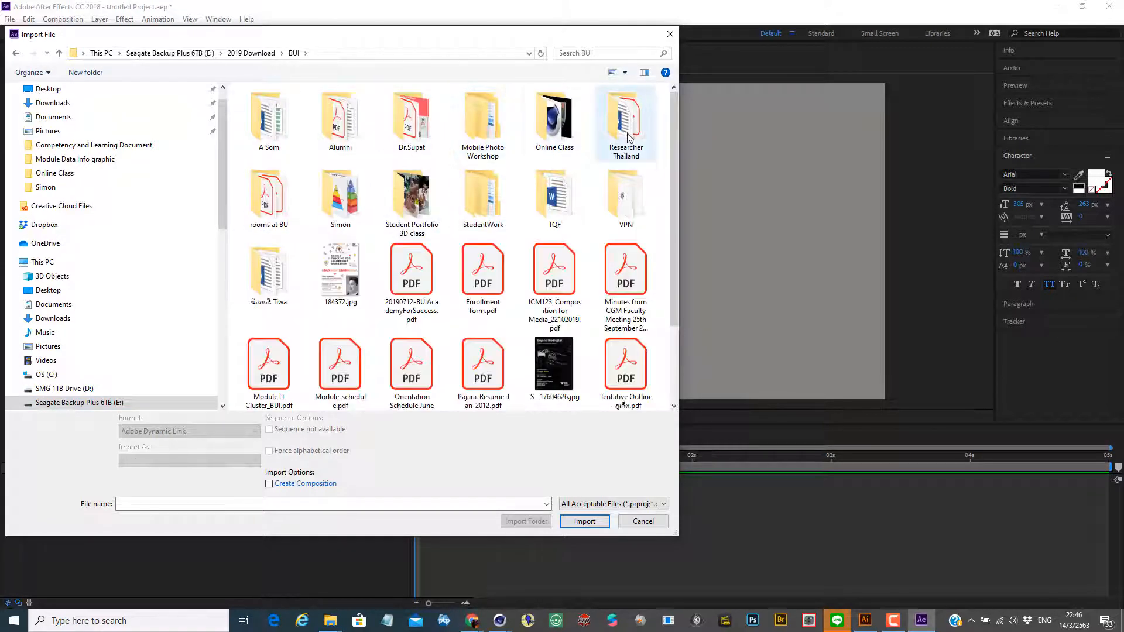
{"action": "double_click", "coordinate": [582, 143]}
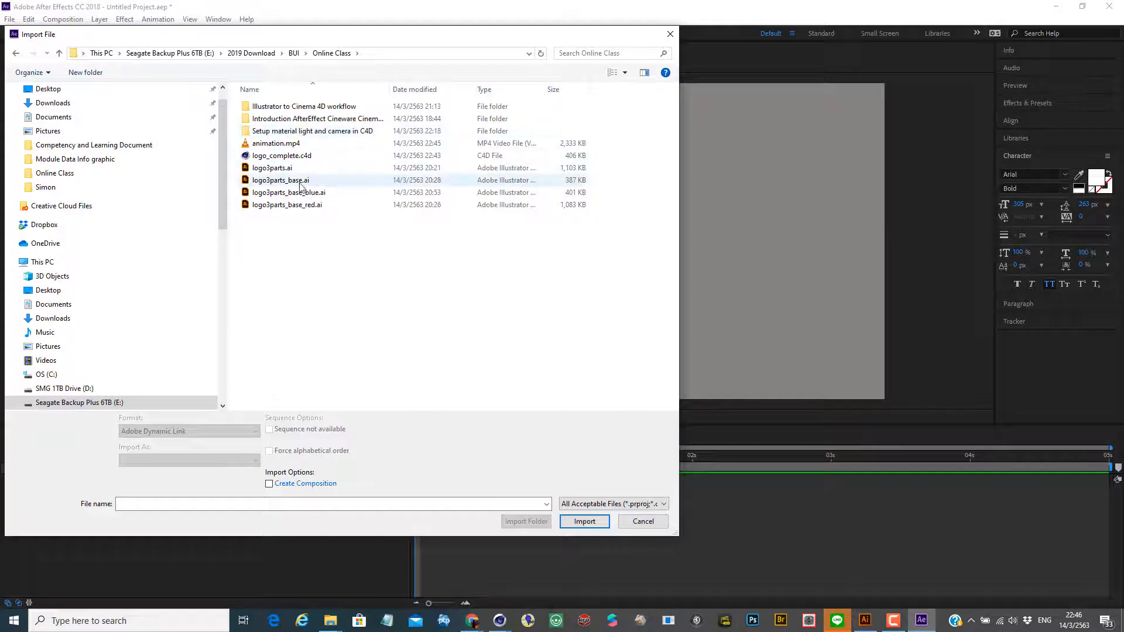
{"action": "left_click", "coordinate": [287, 156]}
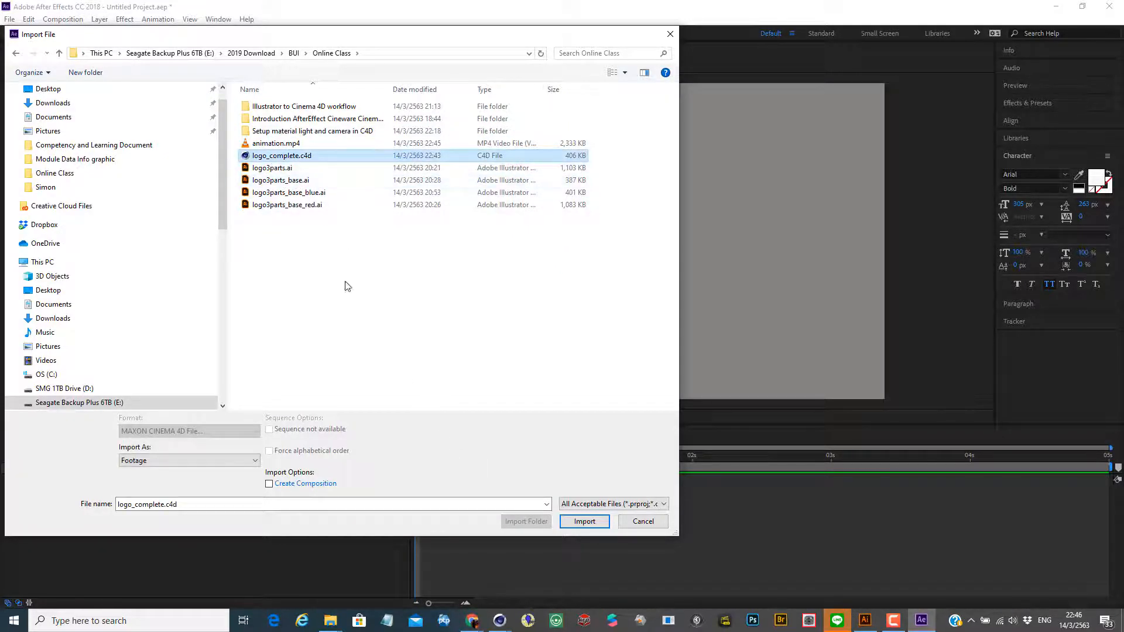
{"action": "left_click", "coordinate": [579, 521]}
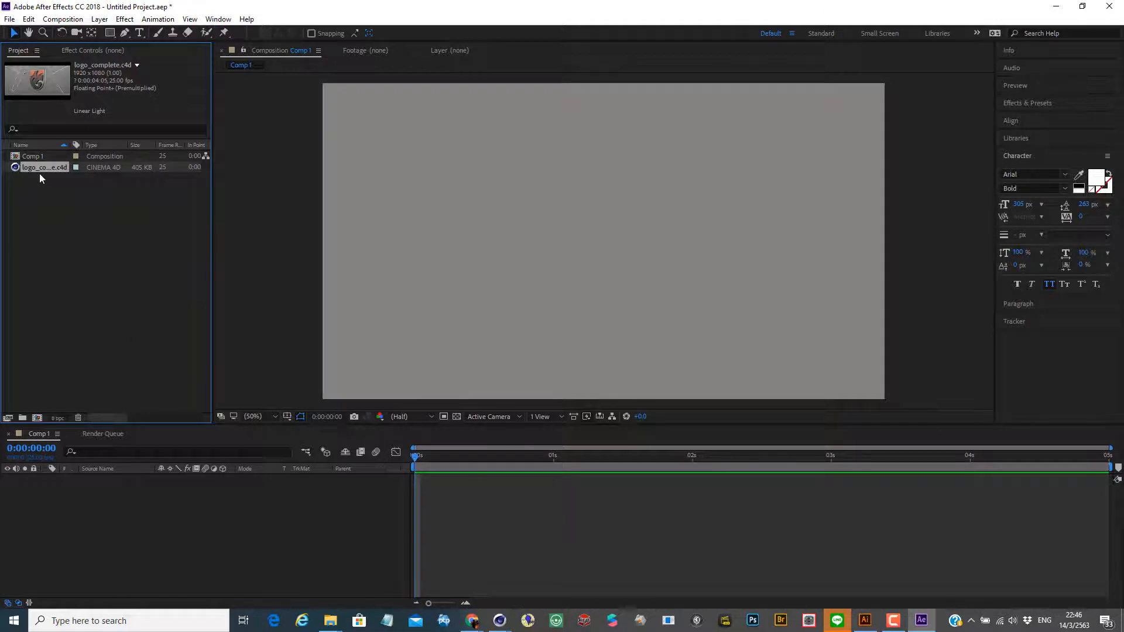
- Add logo_complete.c4d to the Comp 1 timeline, go to 0:00:02:02 and set the CINEWARE renderer to Standard (Final)
{"action": "left_click_drag", "start_coordinate": [40, 167], "coordinate": [104, 482]}
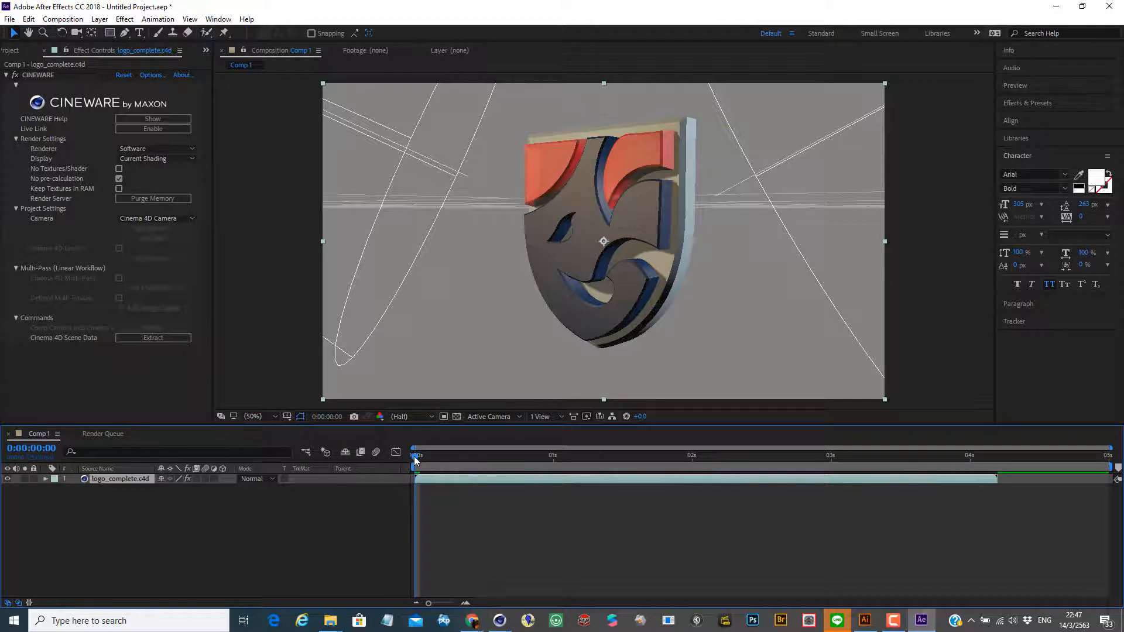
{"action": "left_click_drag", "start_coordinate": [414, 460], "coordinate": [704, 449]}
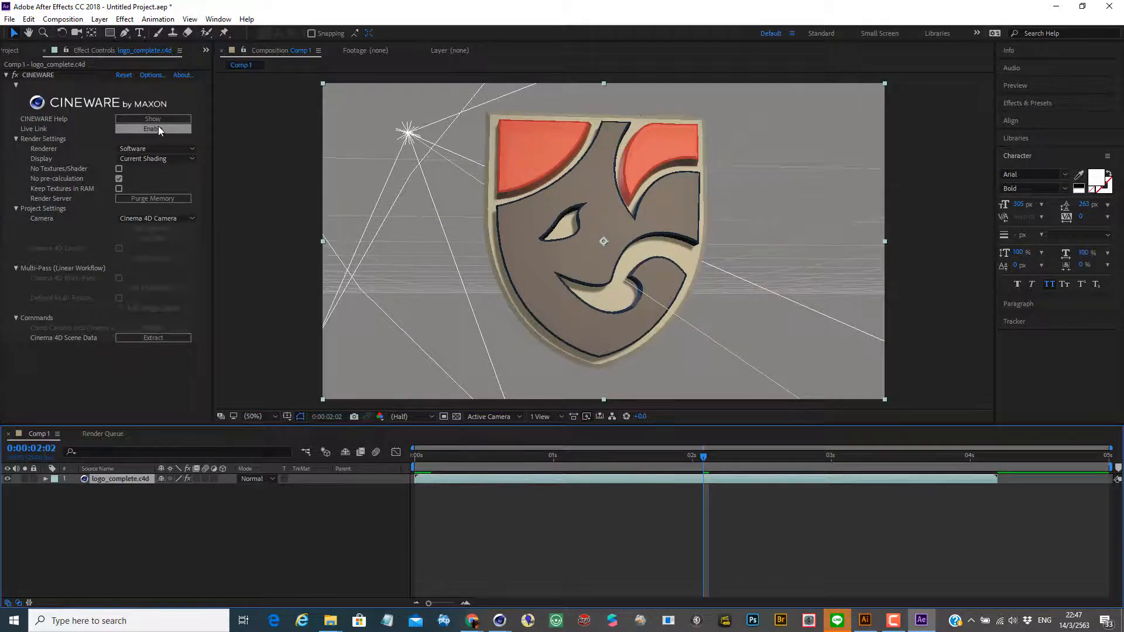
{"action": "left_click", "coordinate": [142, 149]}
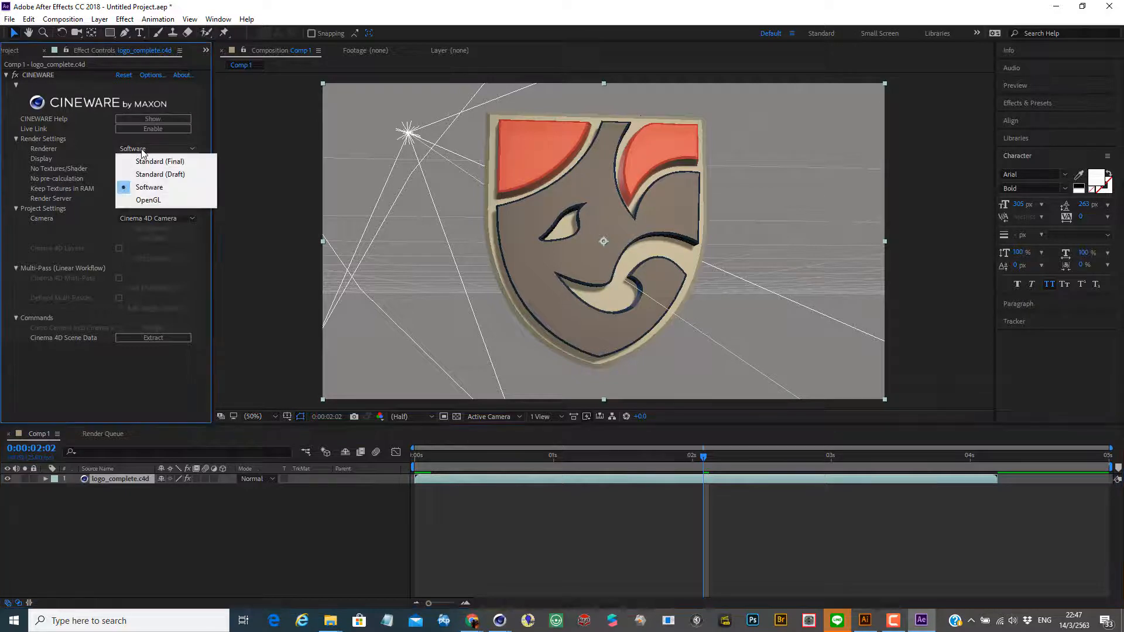
{"action": "left_click", "coordinate": [160, 161]}
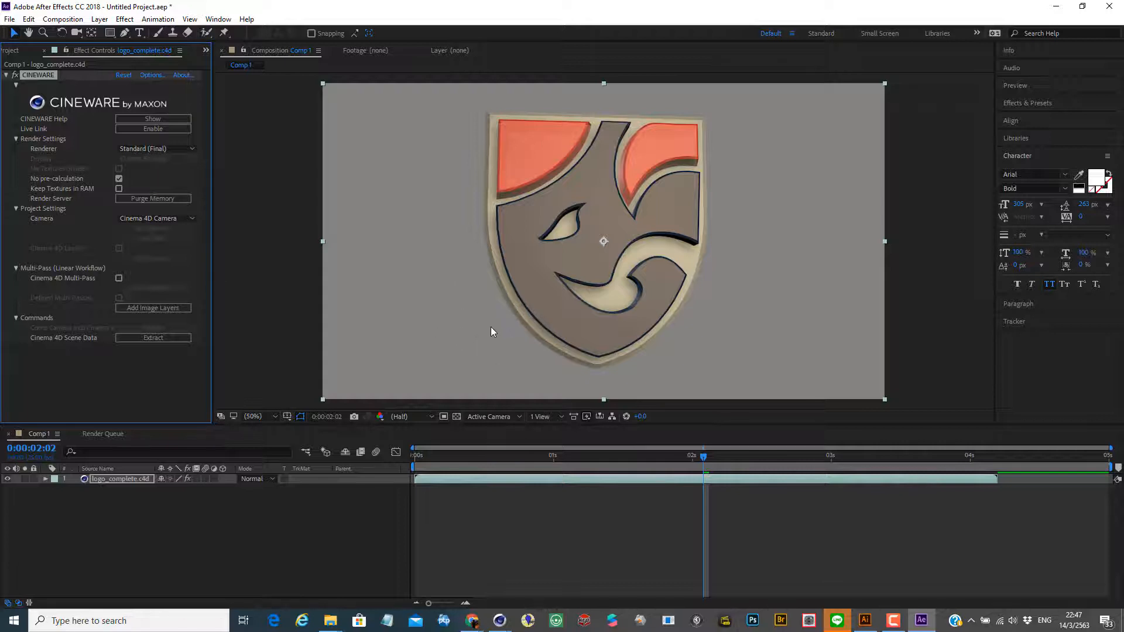
- Change the background color of Comp 1 to cyan (26D5CB)
{"action": "left_click", "coordinate": [62, 20]}
{"action": "left_click", "coordinate": [71, 51]}
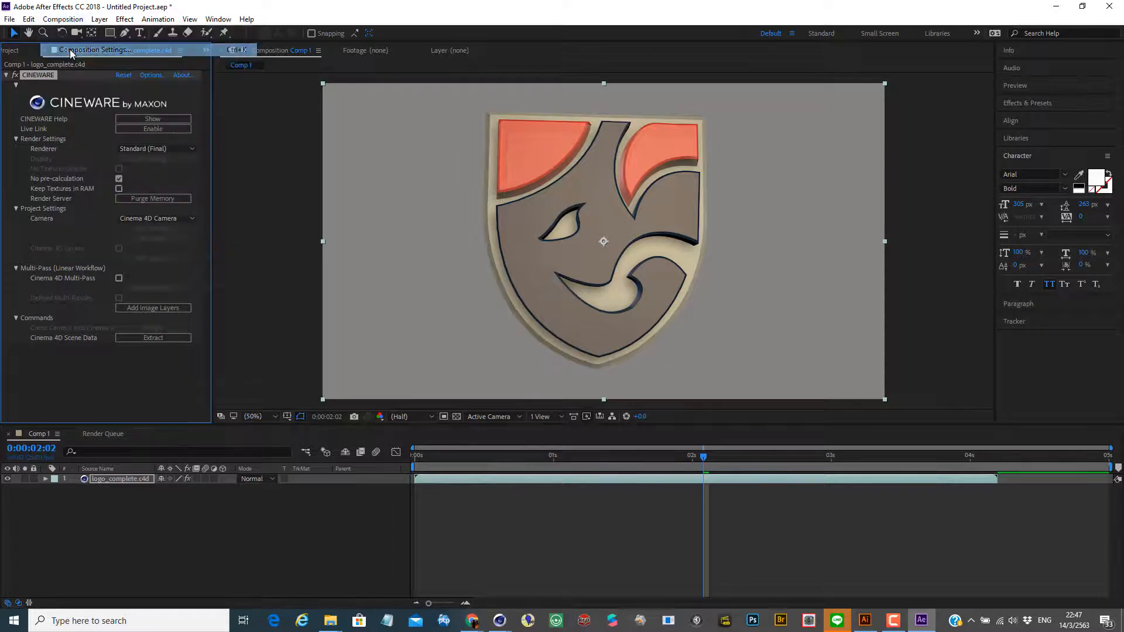
{"action": "left_click_drag", "start_coordinate": [396, 158], "coordinate": [805, 160]}
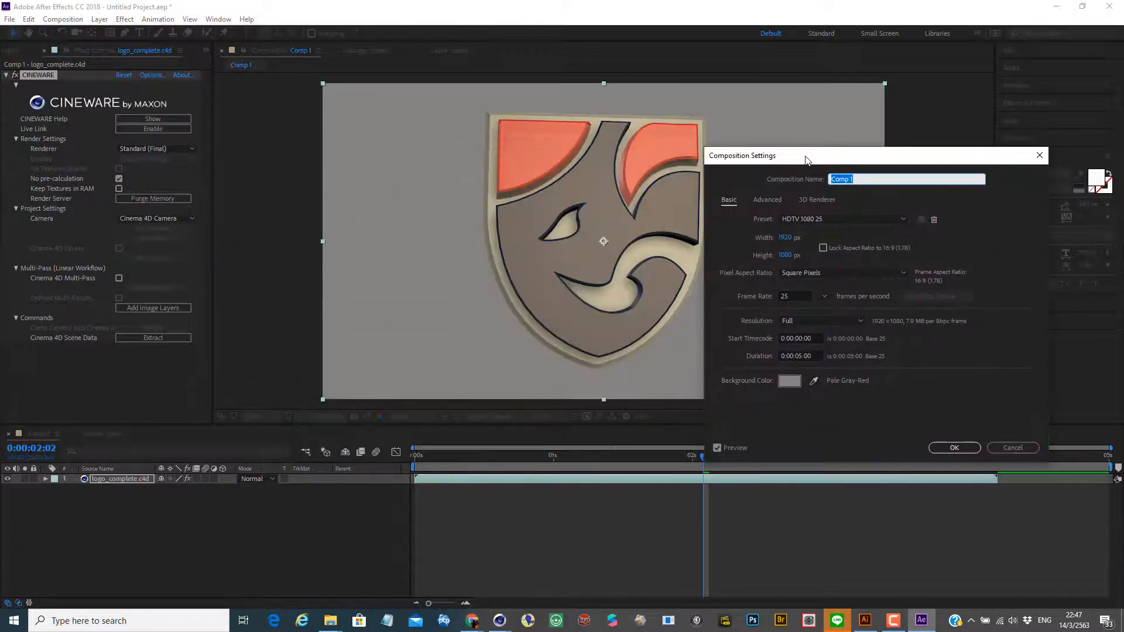
{"action": "left_click", "coordinate": [799, 383]}
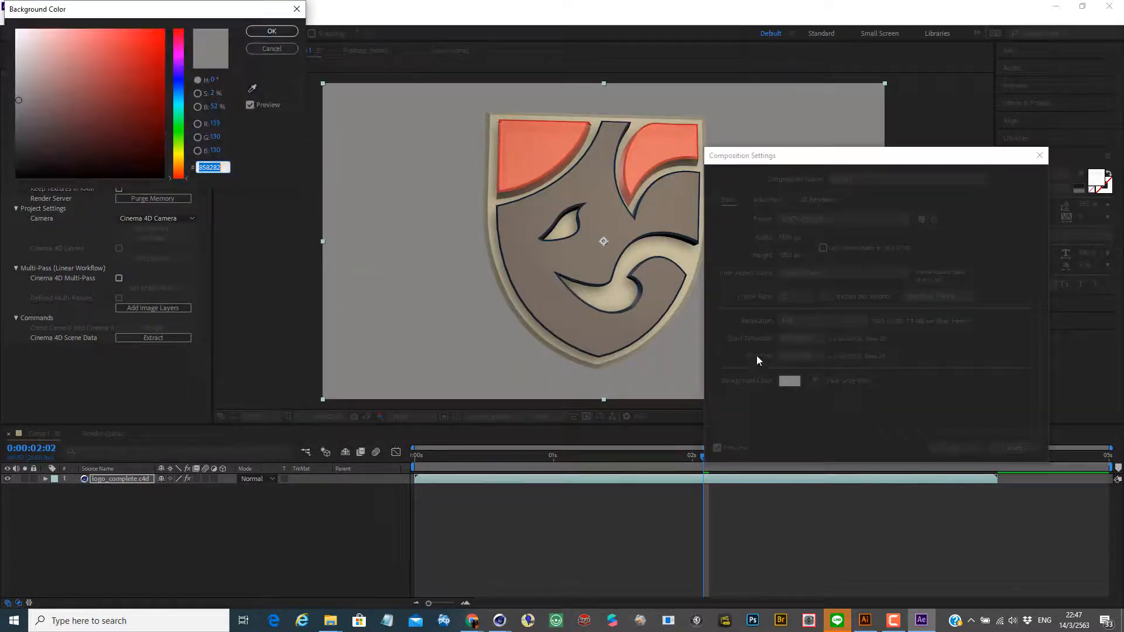
{"action": "left_click", "coordinate": [141, 54]}
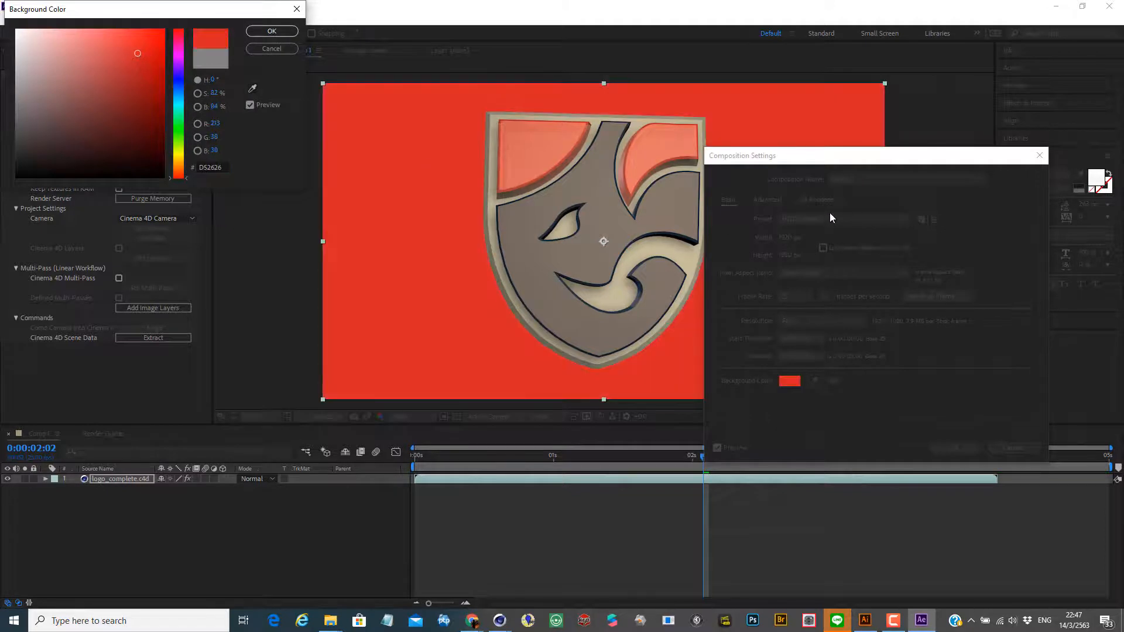
{"action": "left_click", "coordinate": [183, 106]}
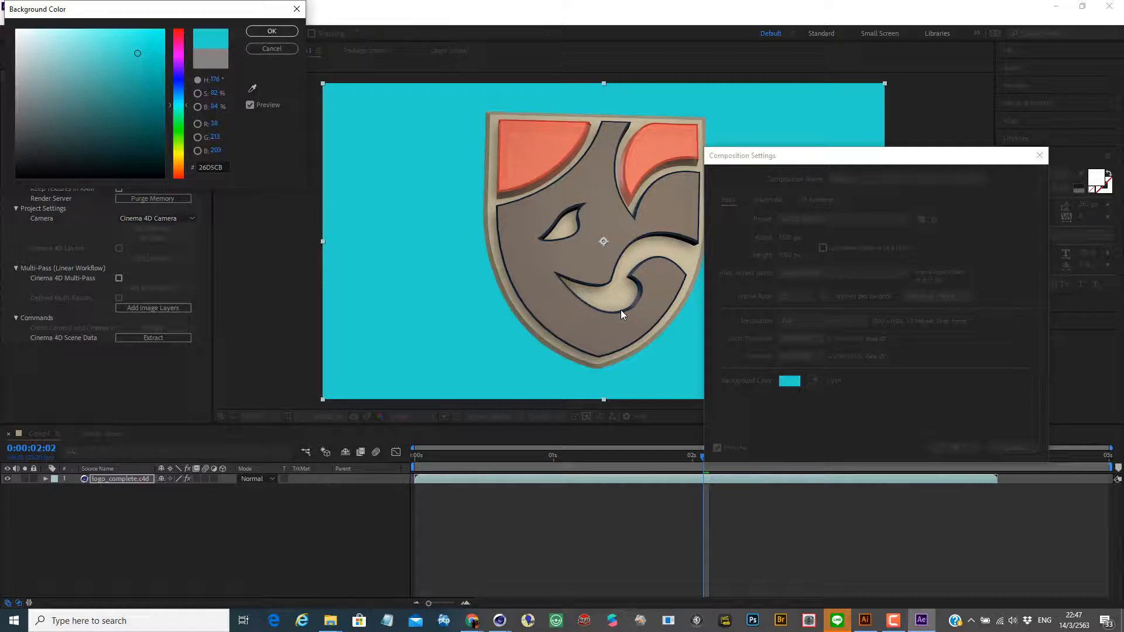
{"action": "left_click", "coordinate": [961, 448]}
{"action": "left_click", "coordinate": [272, 31]}
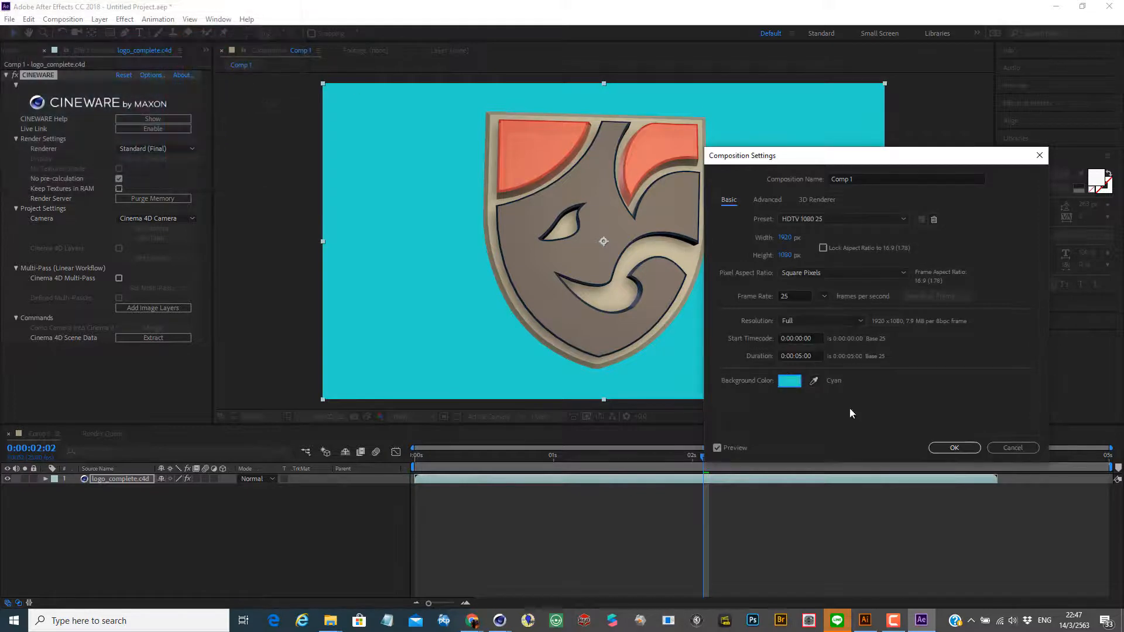
{"action": "left_click", "coordinate": [966, 447]}
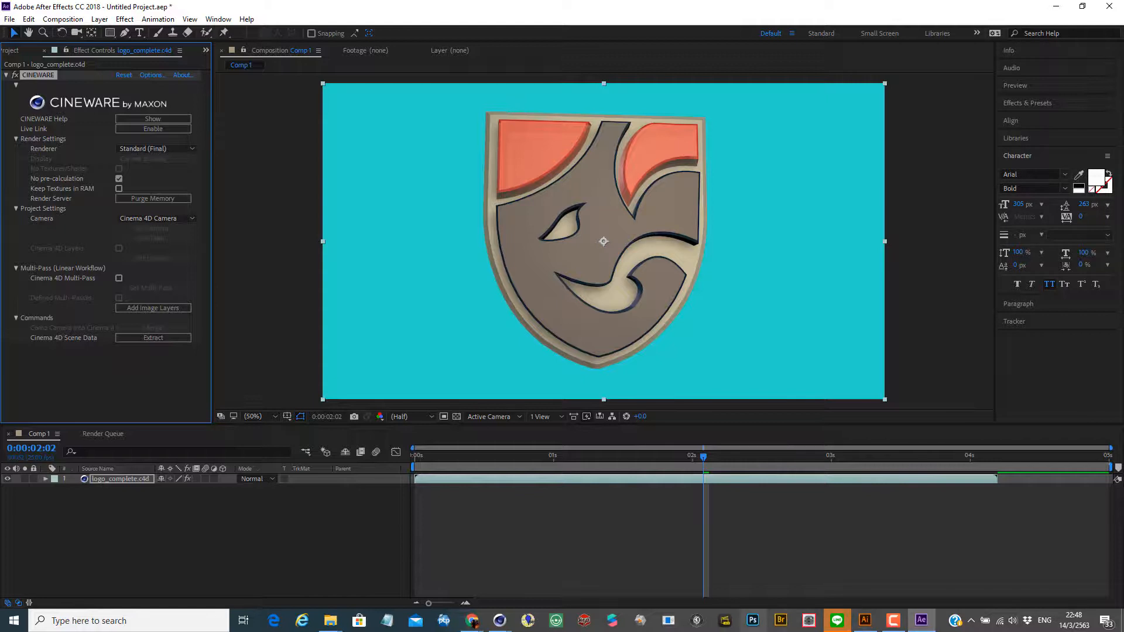
- Switch to Cinema 4D's Picture Viewer, play the rendered shield animation and close the viewer
{"action": "mouse_move", "coordinate": [498, 623]}
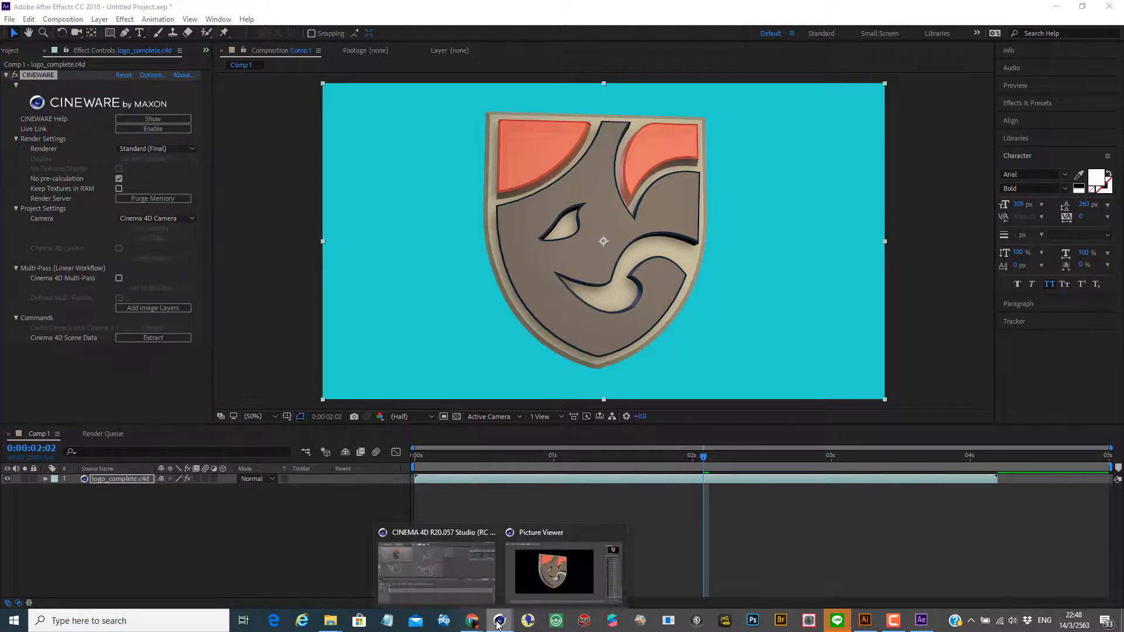
{"action": "left_click", "coordinate": [544, 594]}
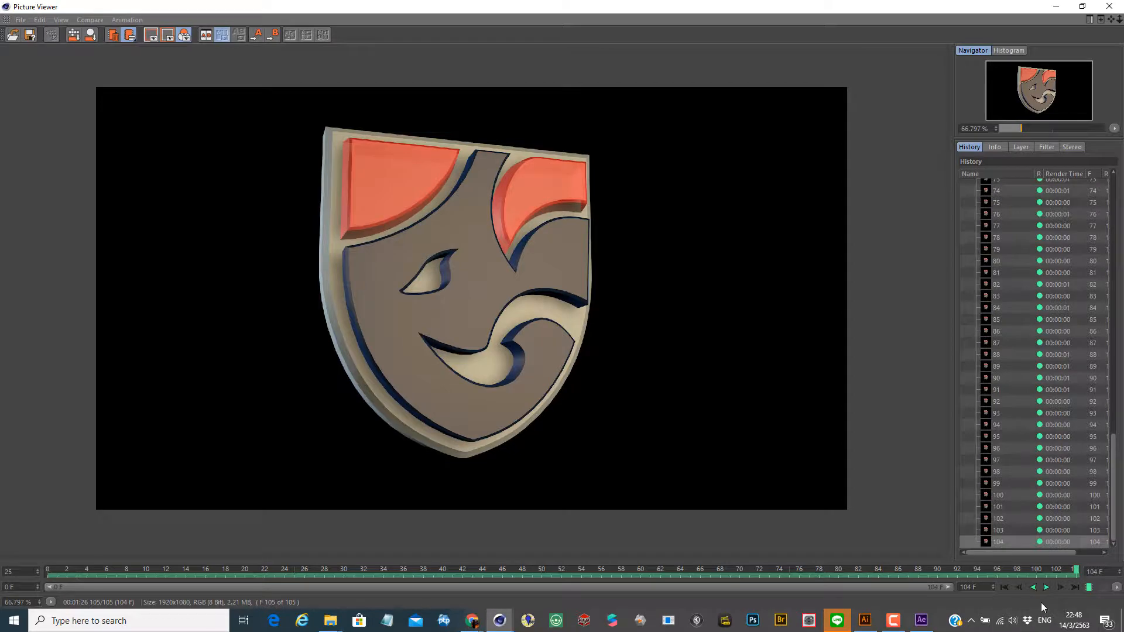
{"action": "left_click", "coordinate": [1046, 587]}
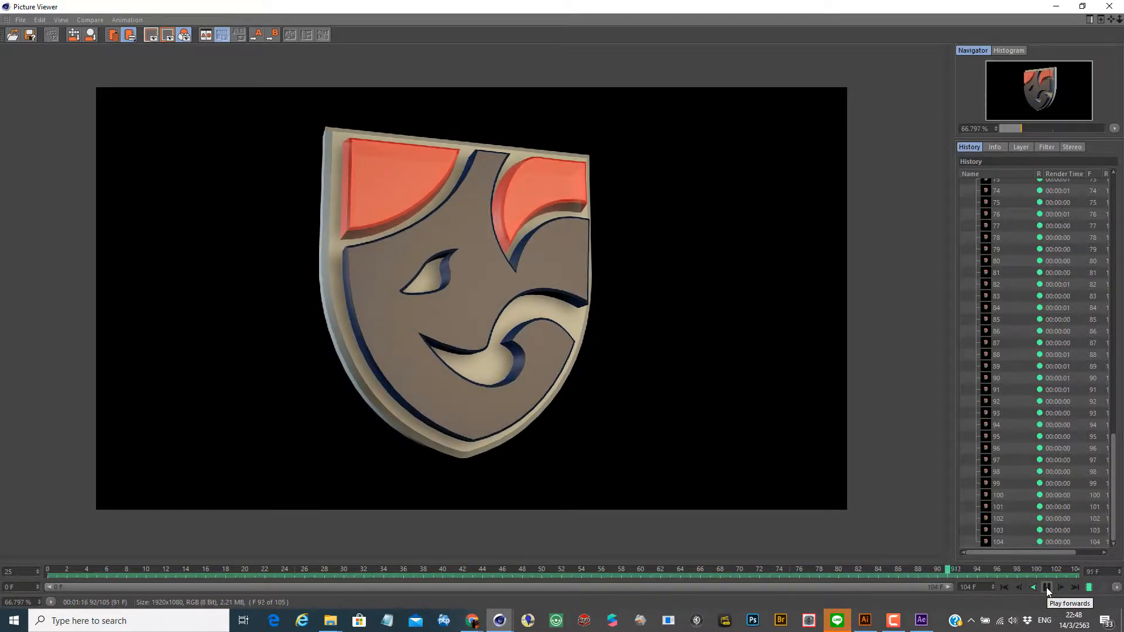
{"action": "left_click", "coordinate": [1108, 6]}
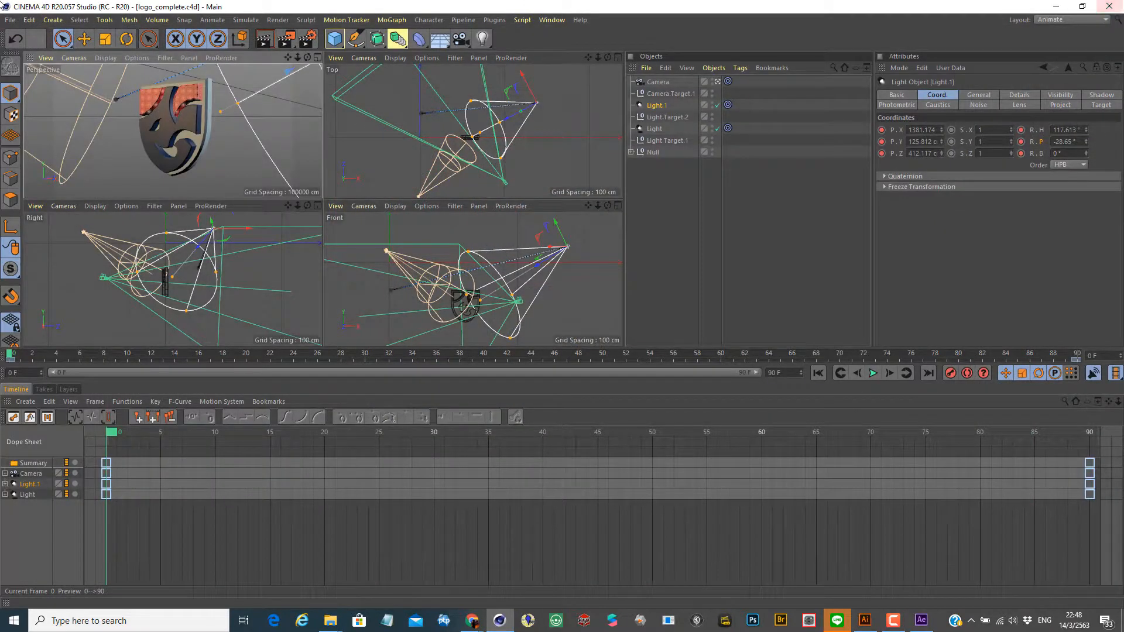
- Save the logo_complete.c4d project
{"action": "left_click", "coordinate": [7, 21]}
{"action": "mouse_move", "coordinate": [5, 248]}
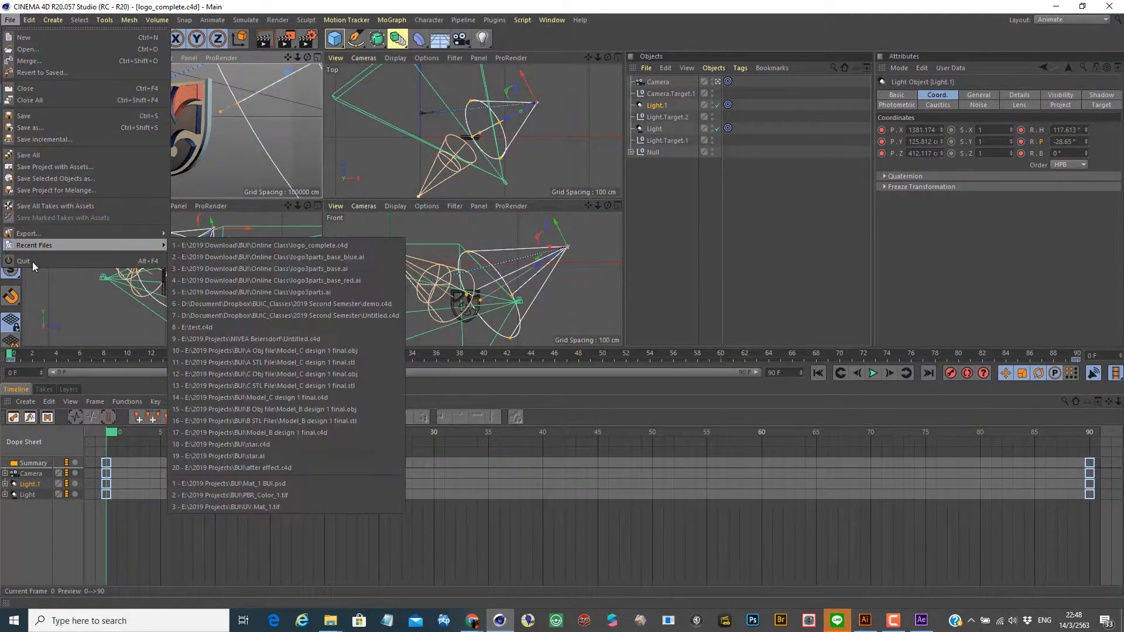
{"action": "left_click", "coordinate": [48, 117]}
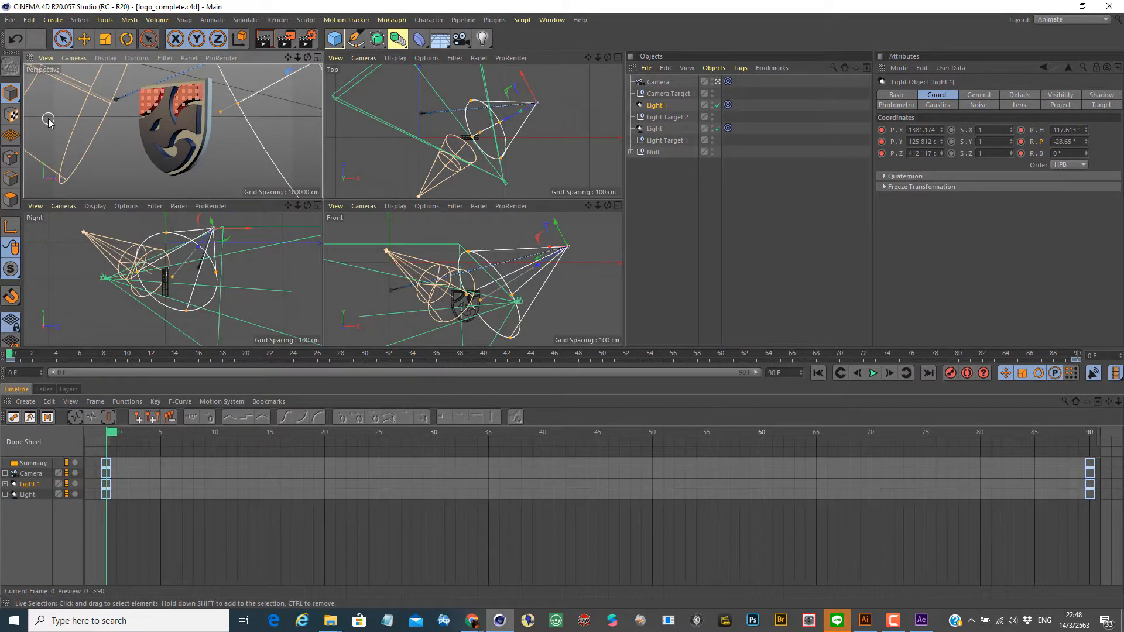